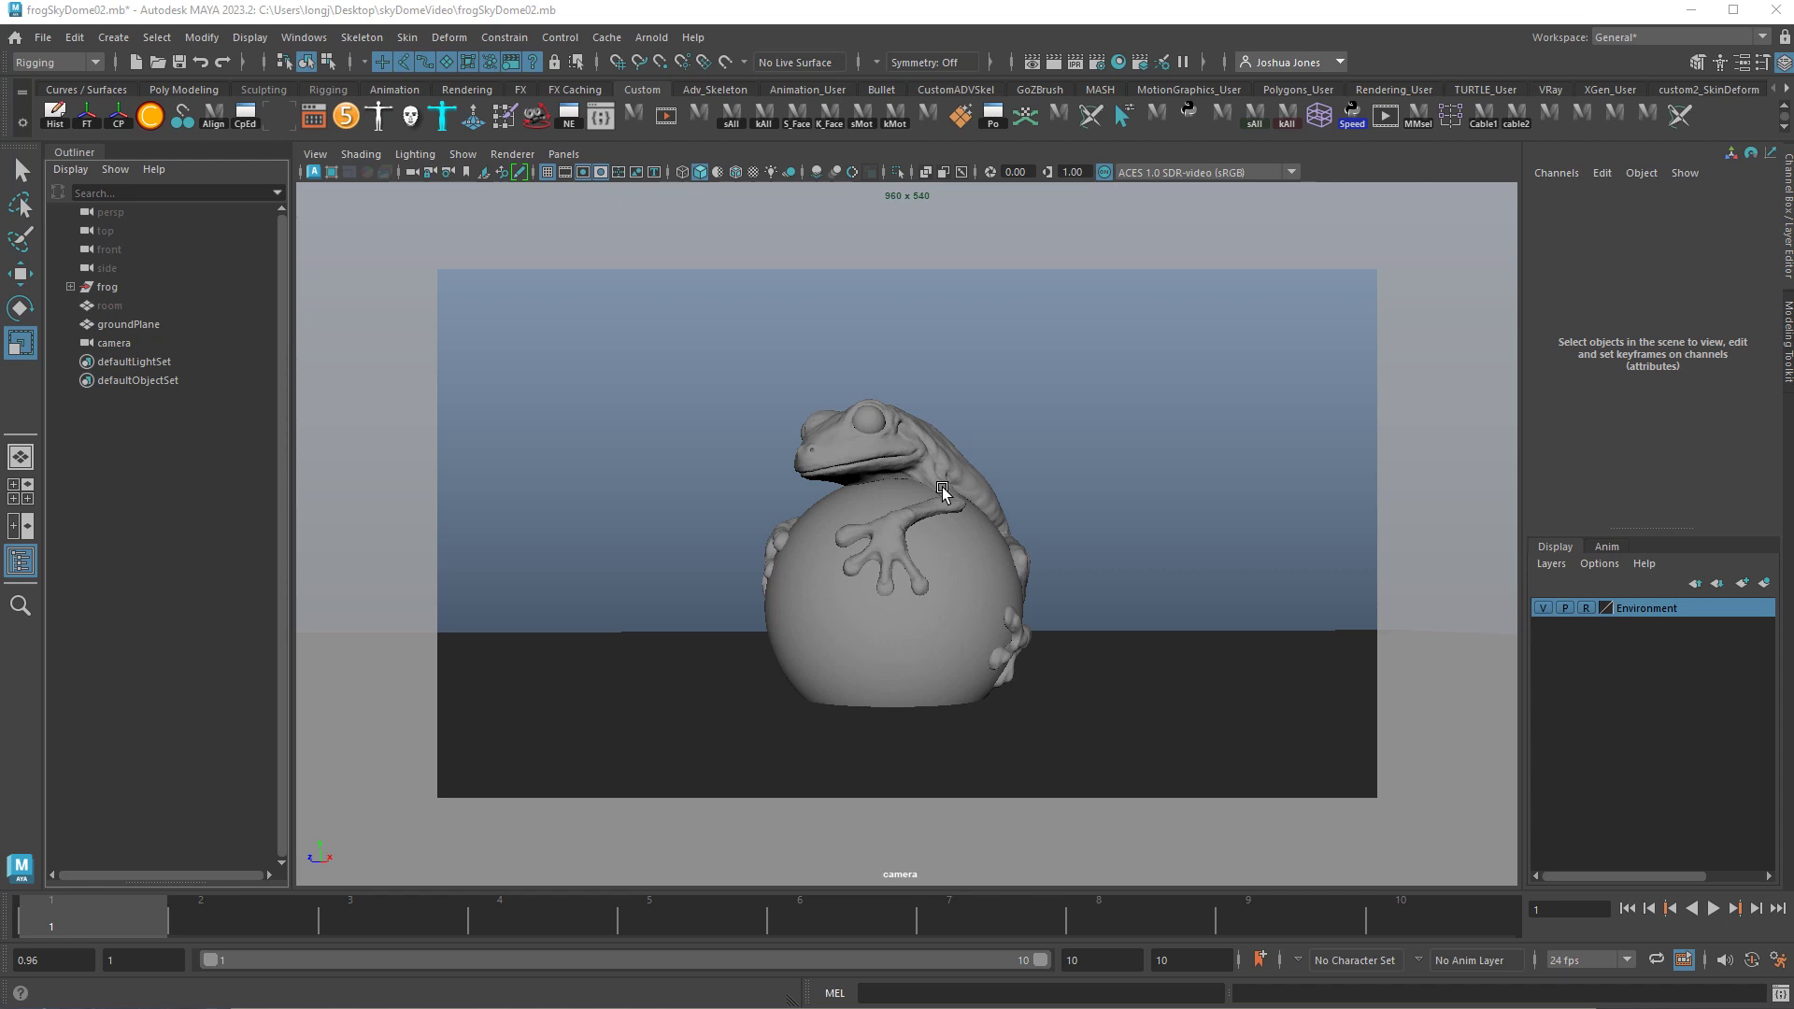
# Make the Environment layer's objects selectable, then clear the selection
pyautogui.click(775, 725)
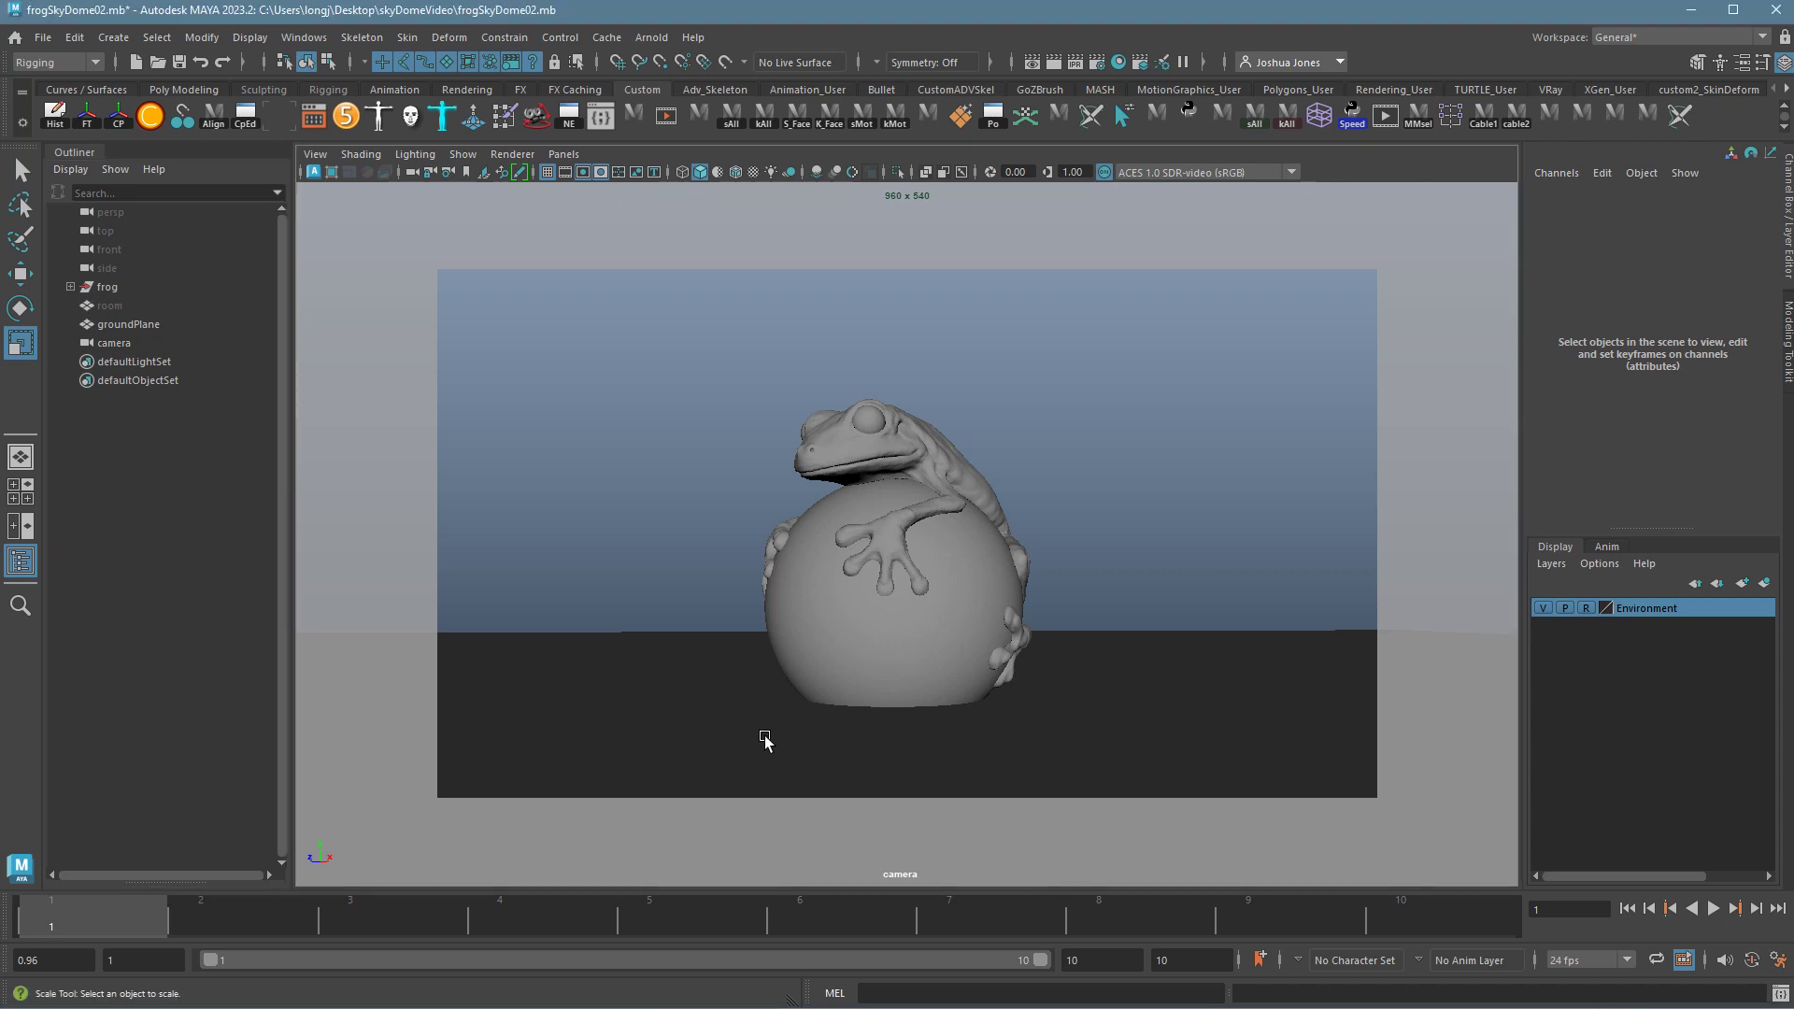
pyautogui.click(1585, 608)
pyautogui.click(1385, 729)
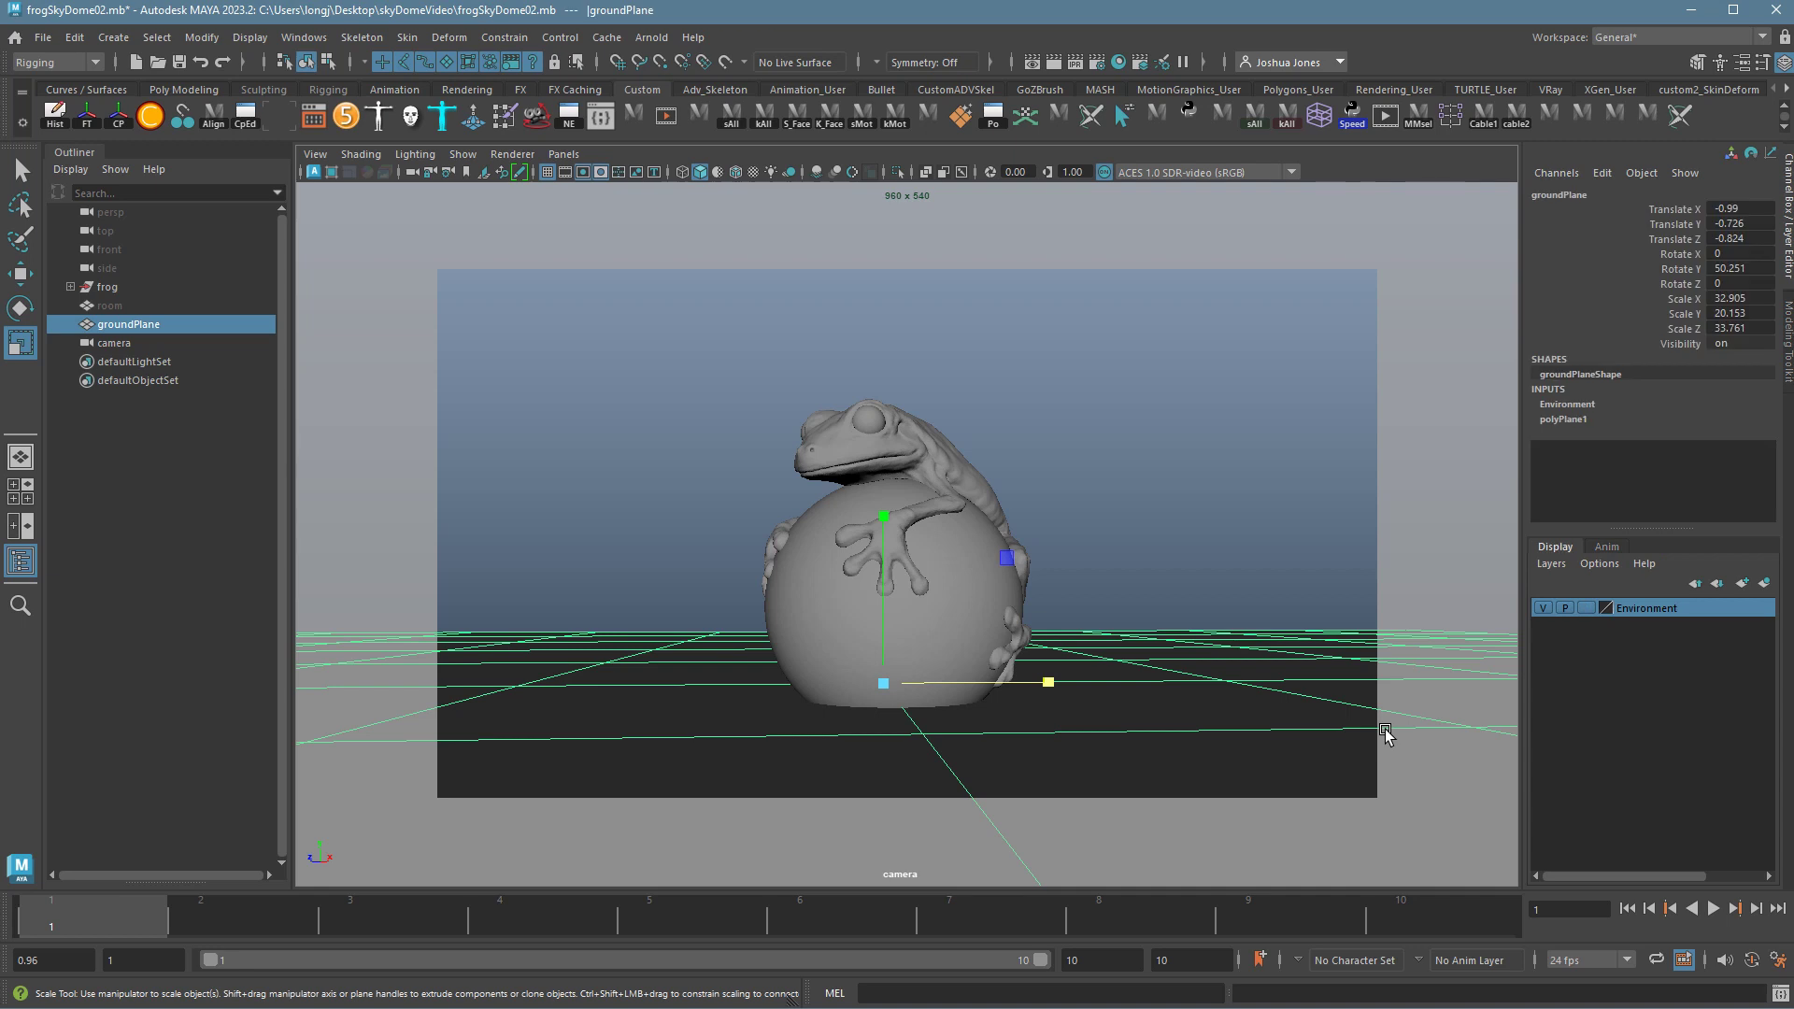
pyautogui.click(1234, 537)
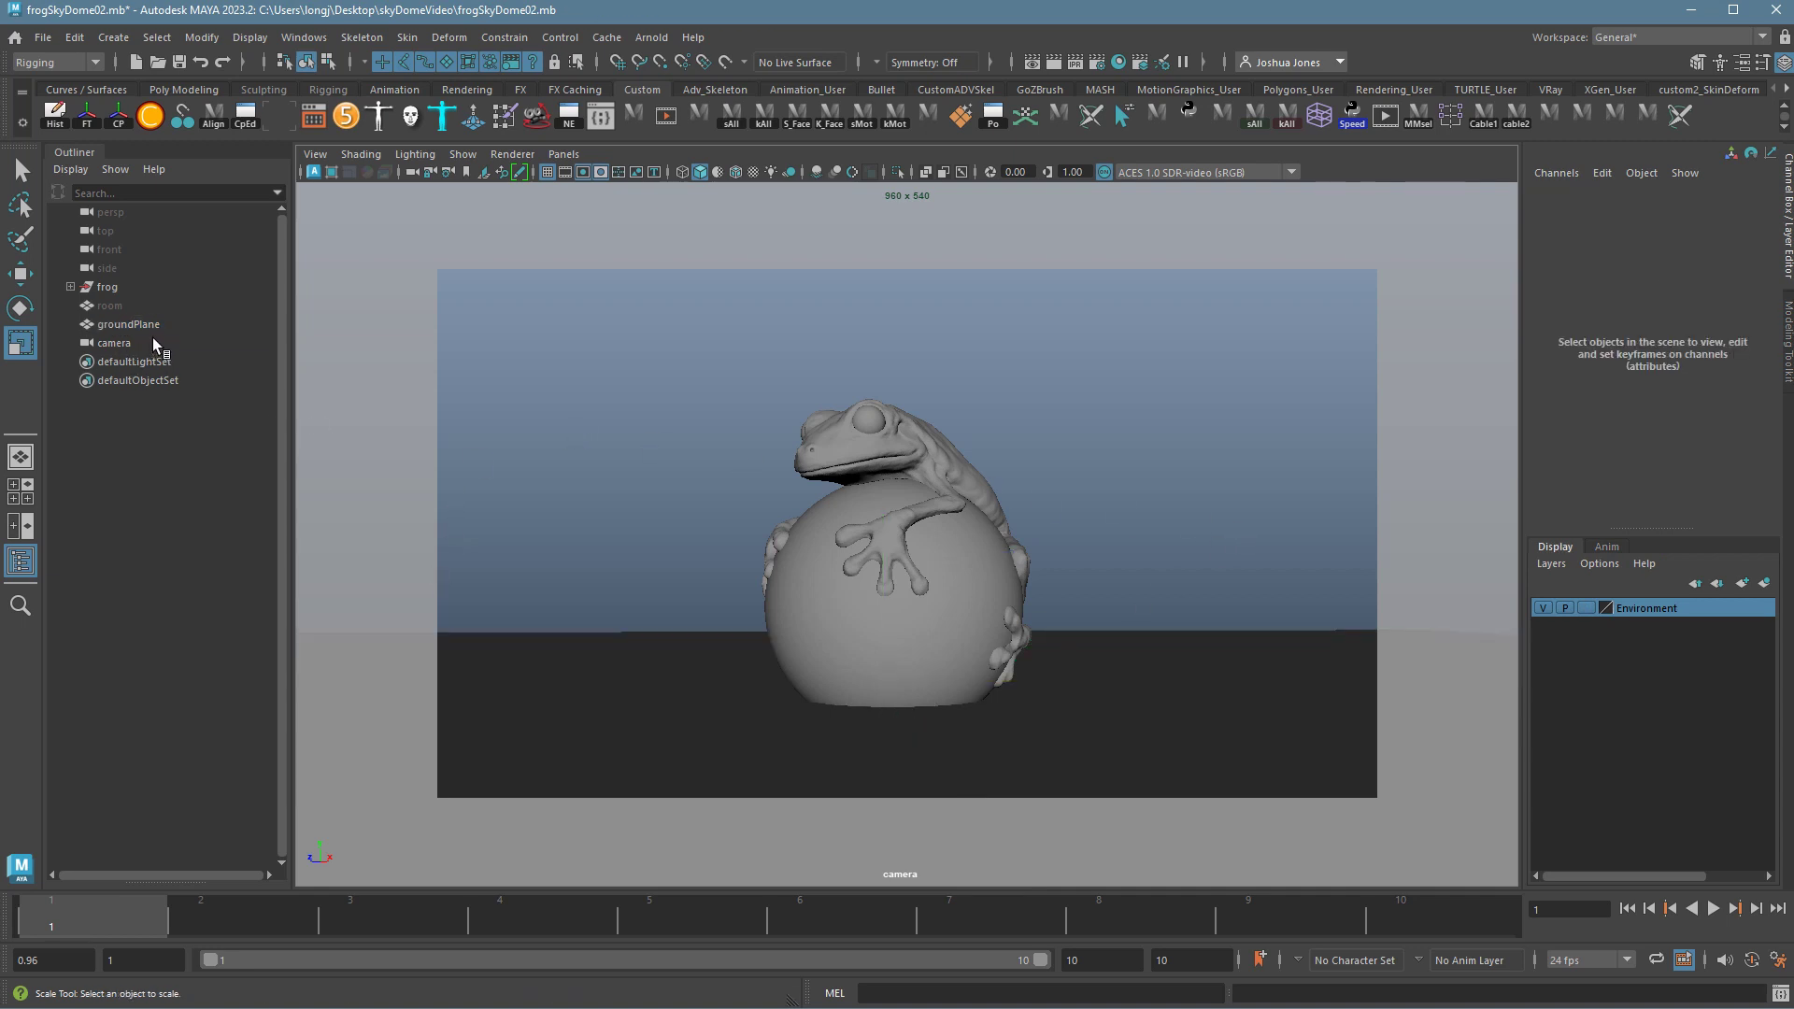
# Unhide the room cube and view it in wireframe in the maximised perspective view
pyautogui.click(137, 307)
pyautogui.hotkey('shift', 'h')
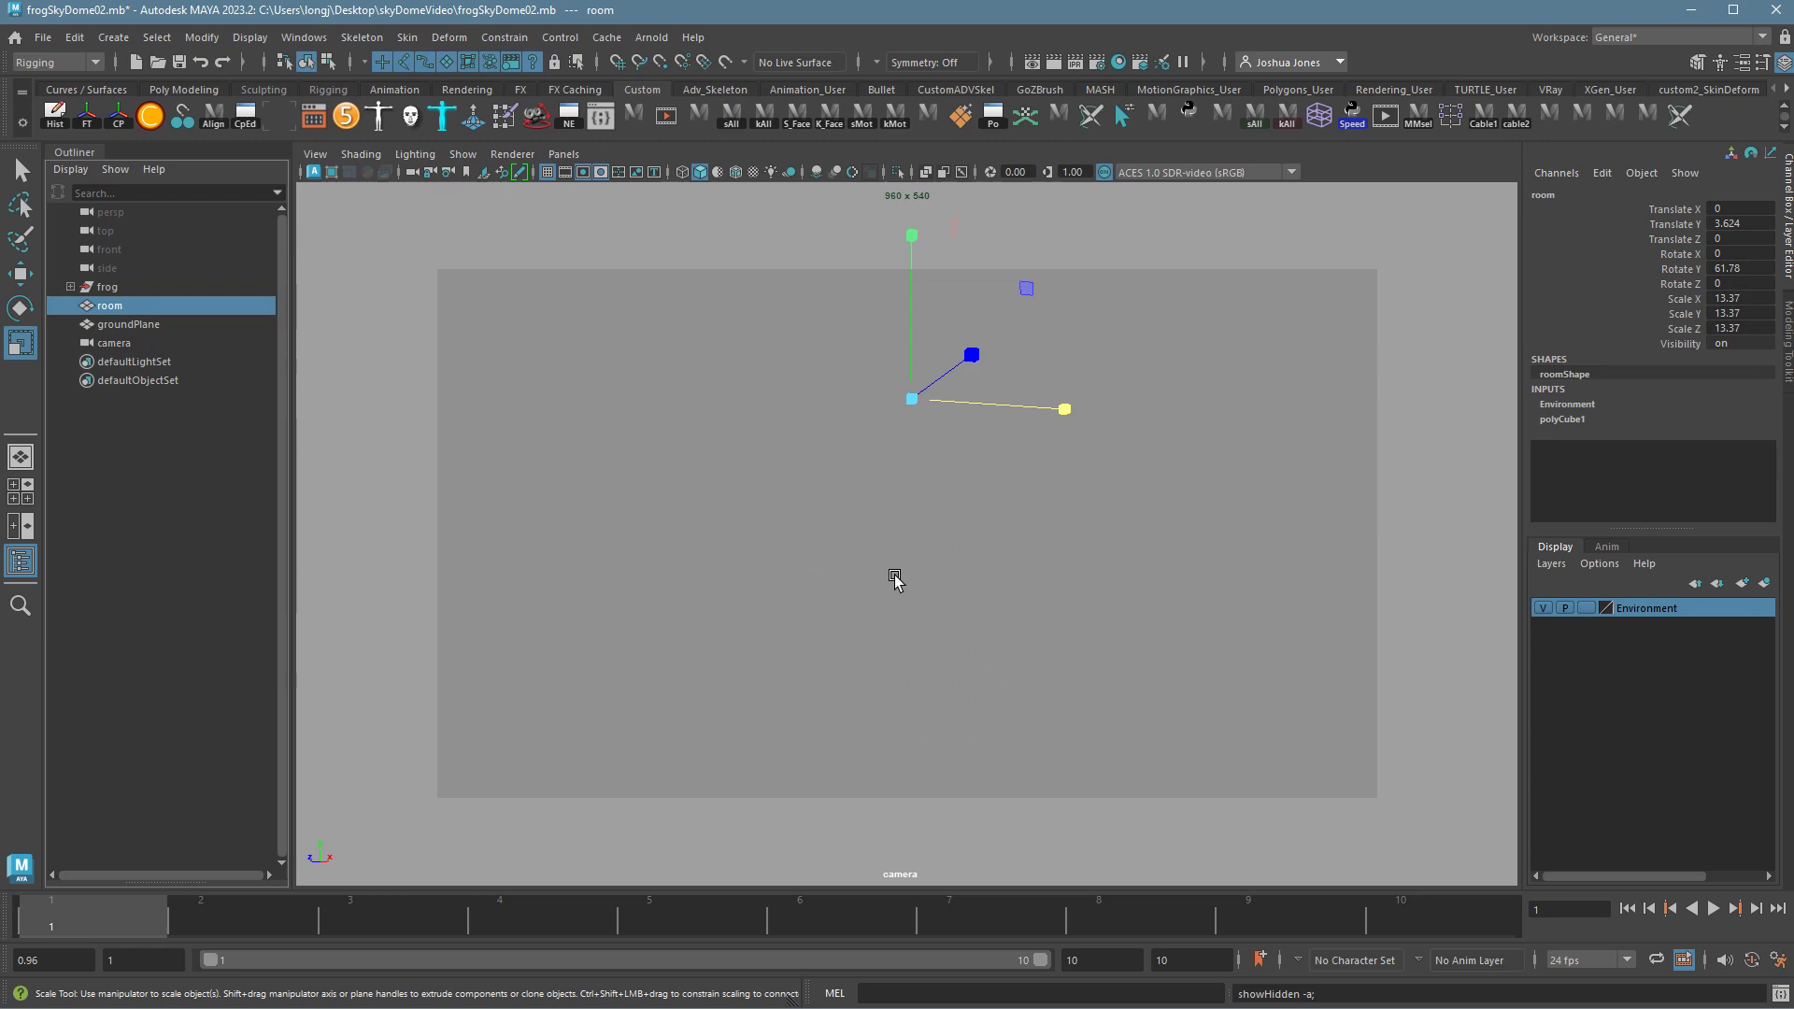
pyautogui.press('4')
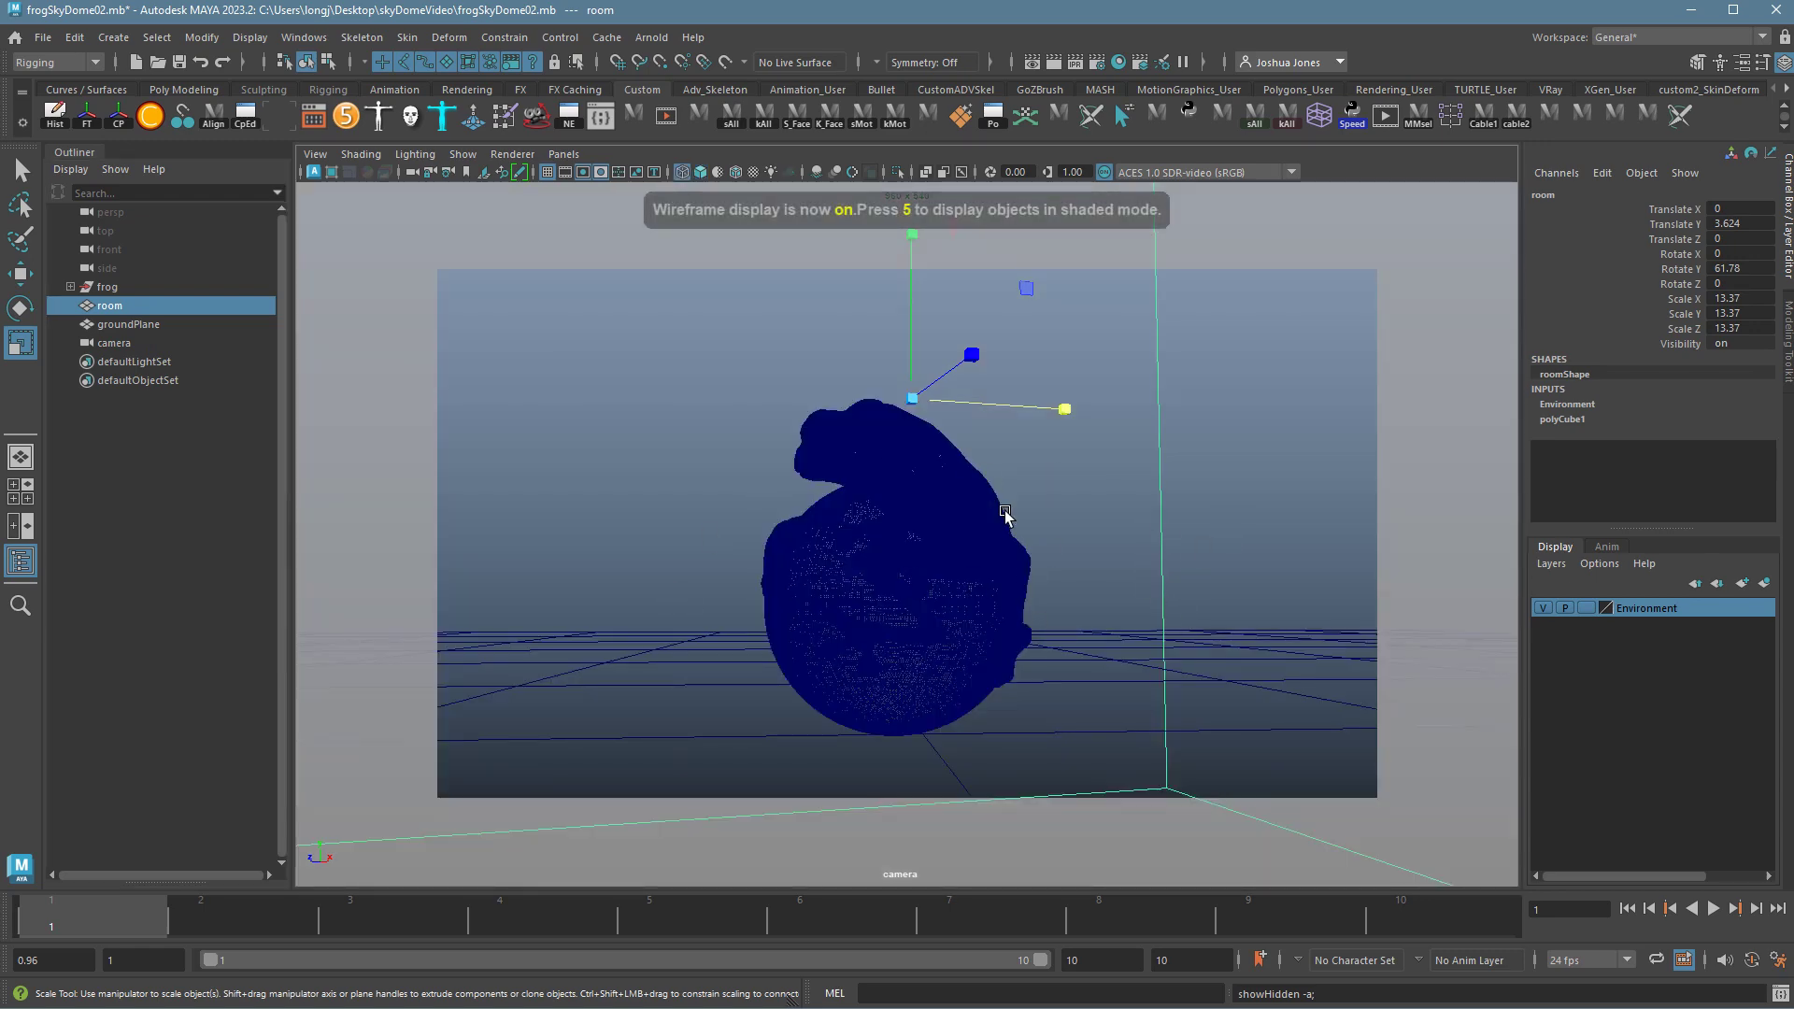
pyautogui.press('space')
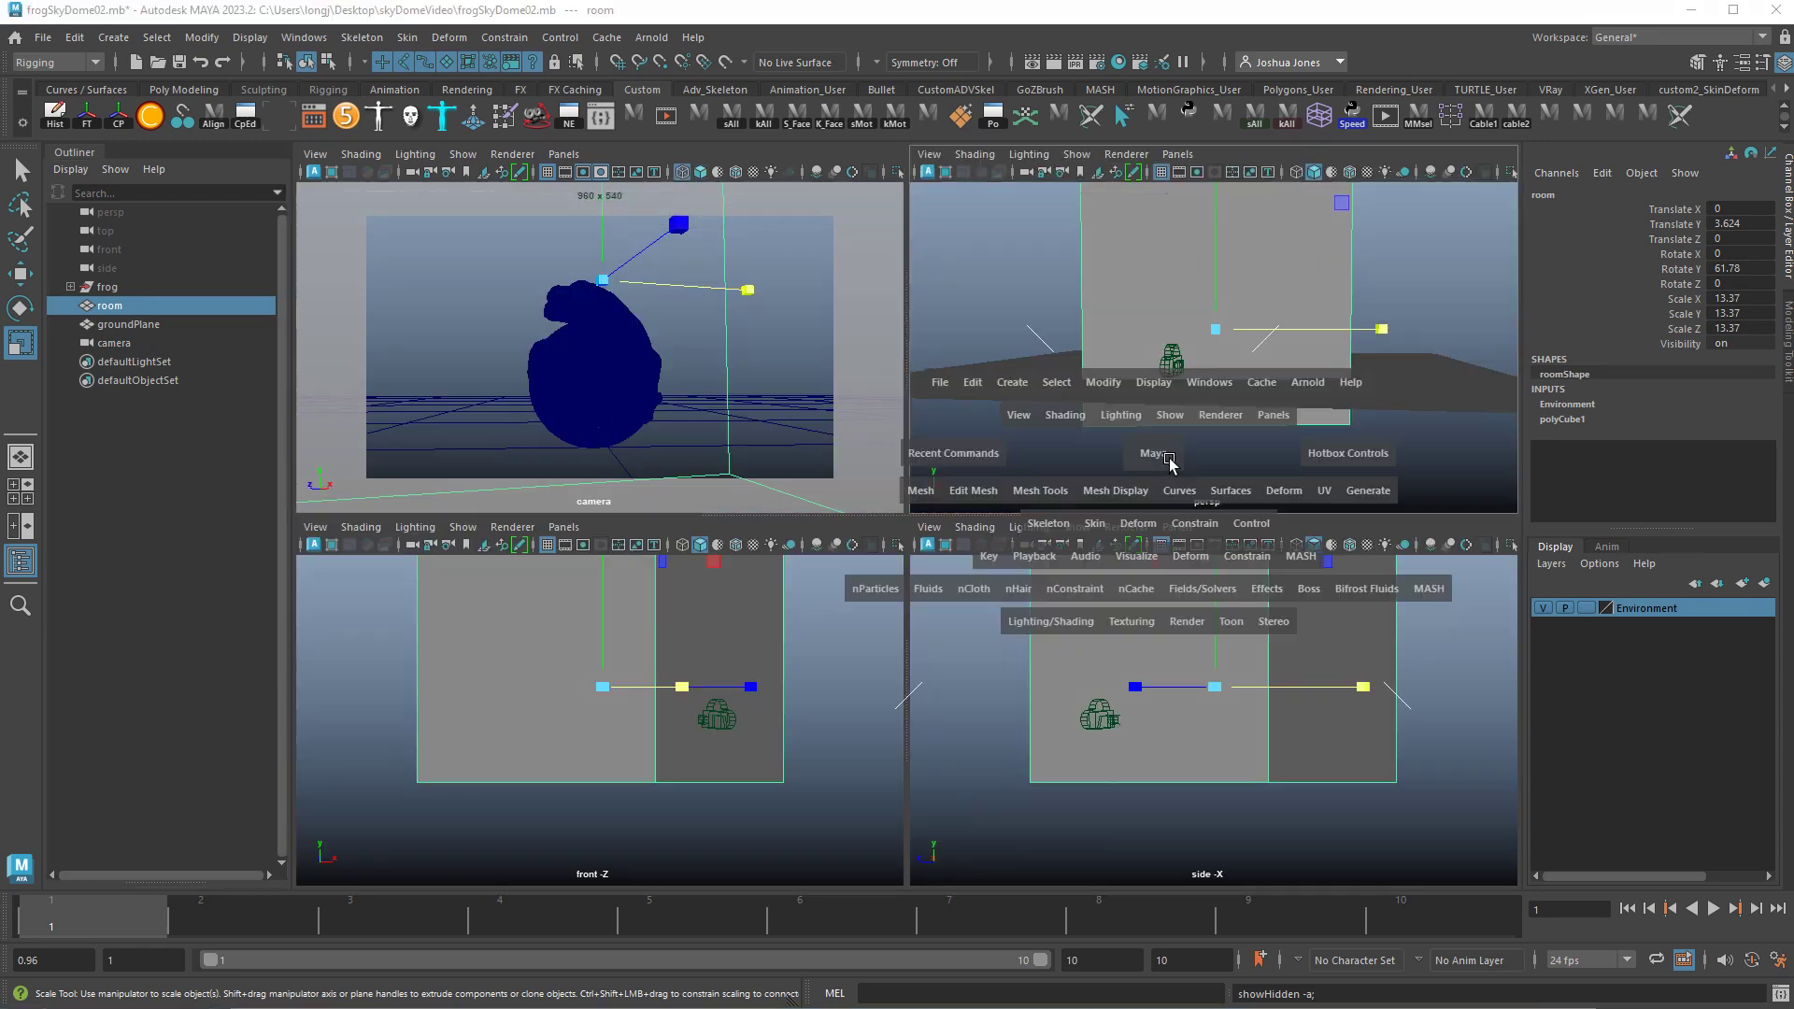
pyautogui.press('space')
# Orbit around the room cube, hide it again, and switch to the web browser
pyautogui.keyDown('alt'); pyautogui.moveTo(956, 480); pyautogui.dragTo(1119, 500); pyautogui.keyUp('alt')
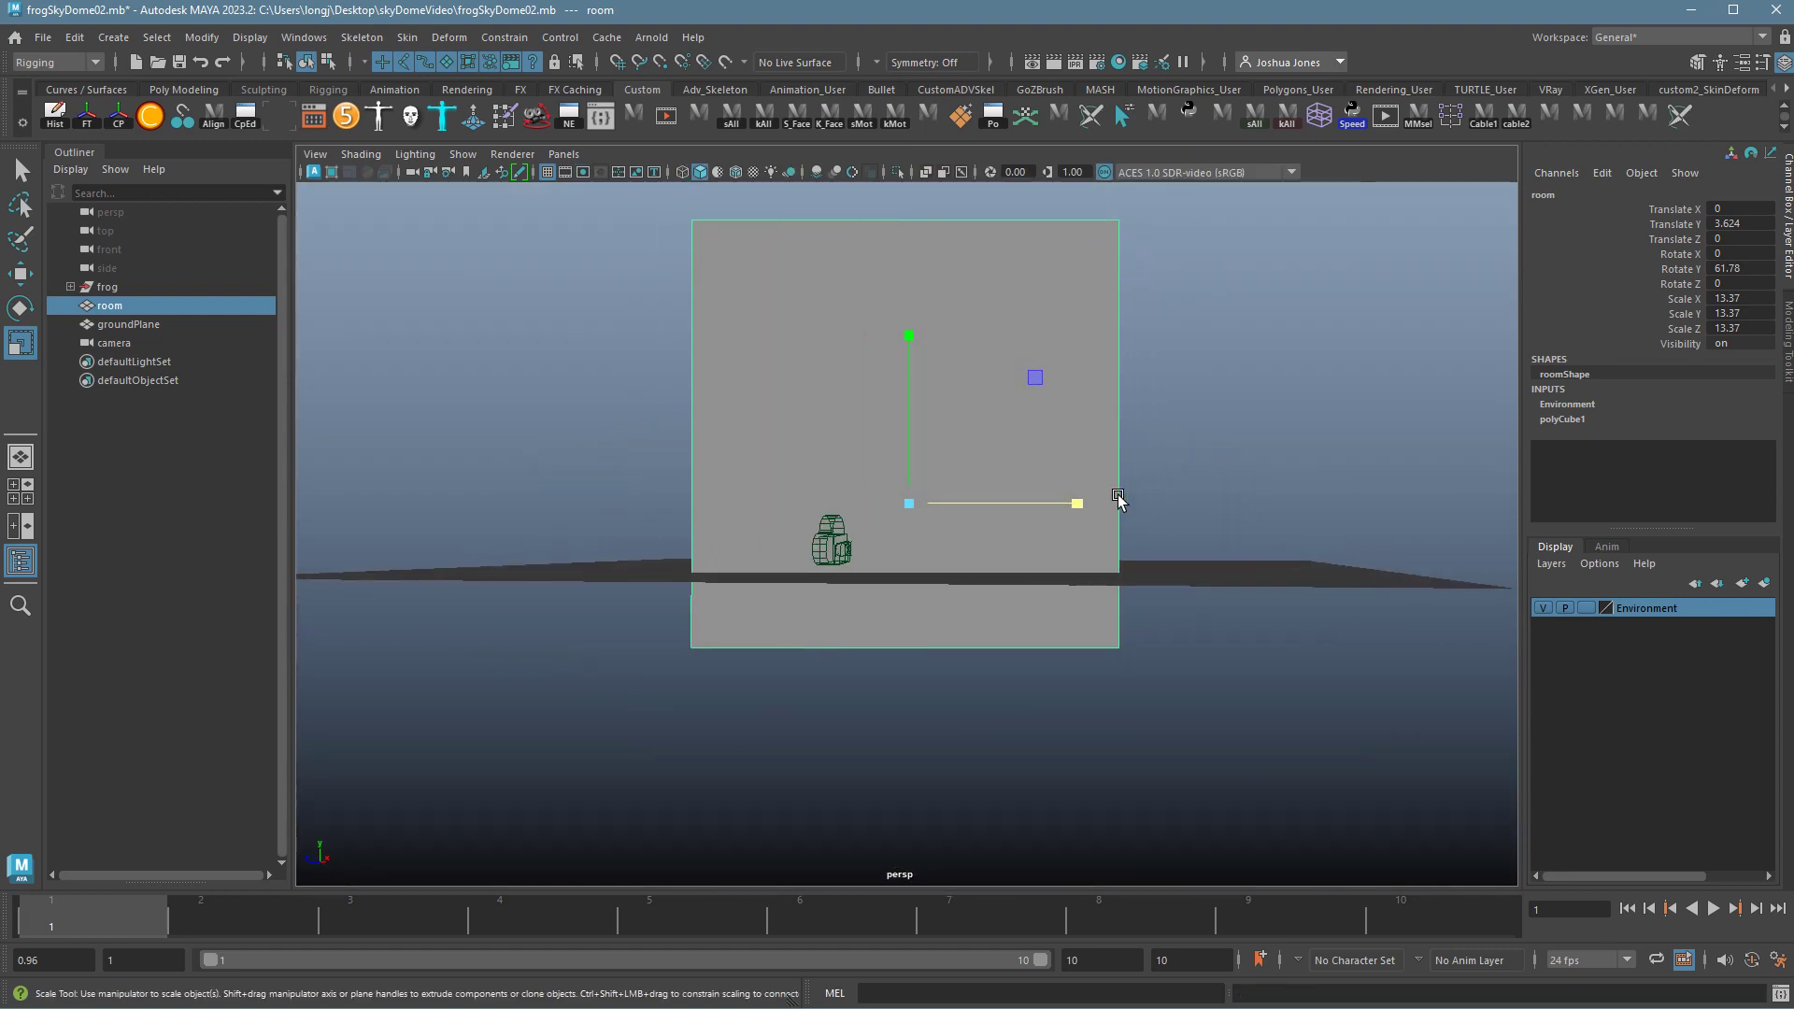
pyautogui.press('space')
pyautogui.hotkey('ctrl', 'h')
pyautogui.press('space')
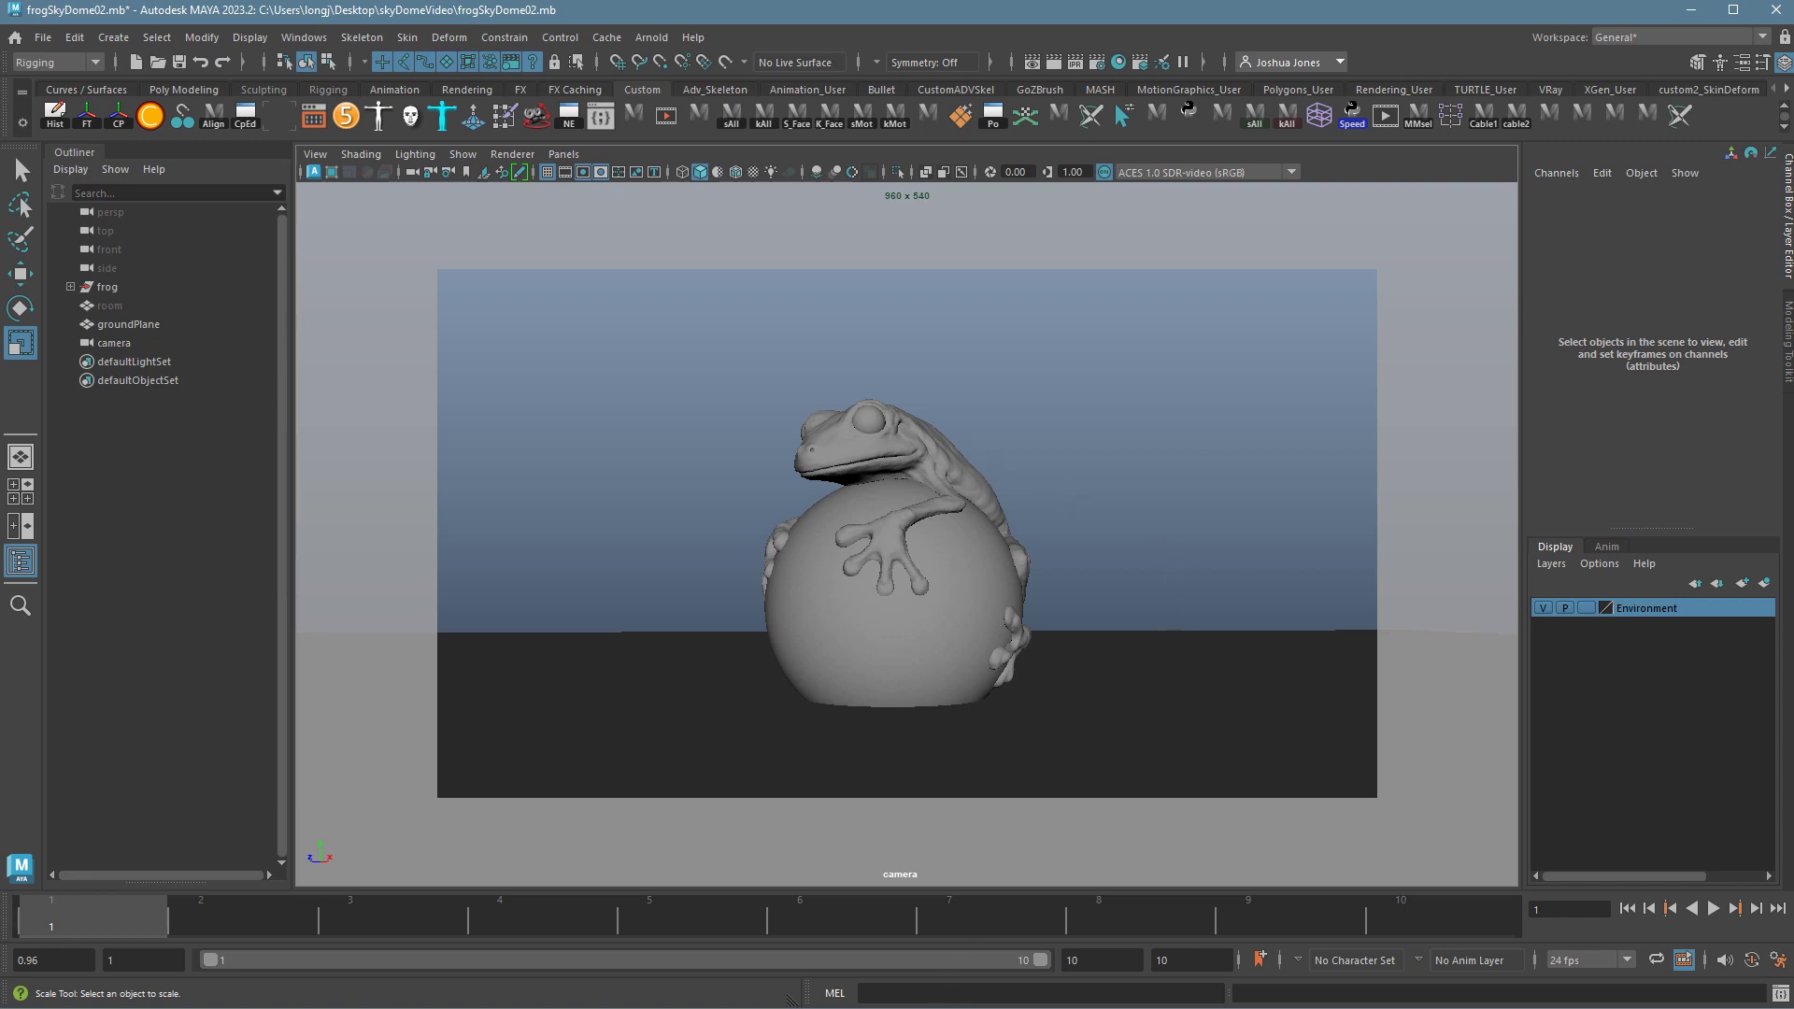
pyautogui.hotkey('alt', 'Tab')
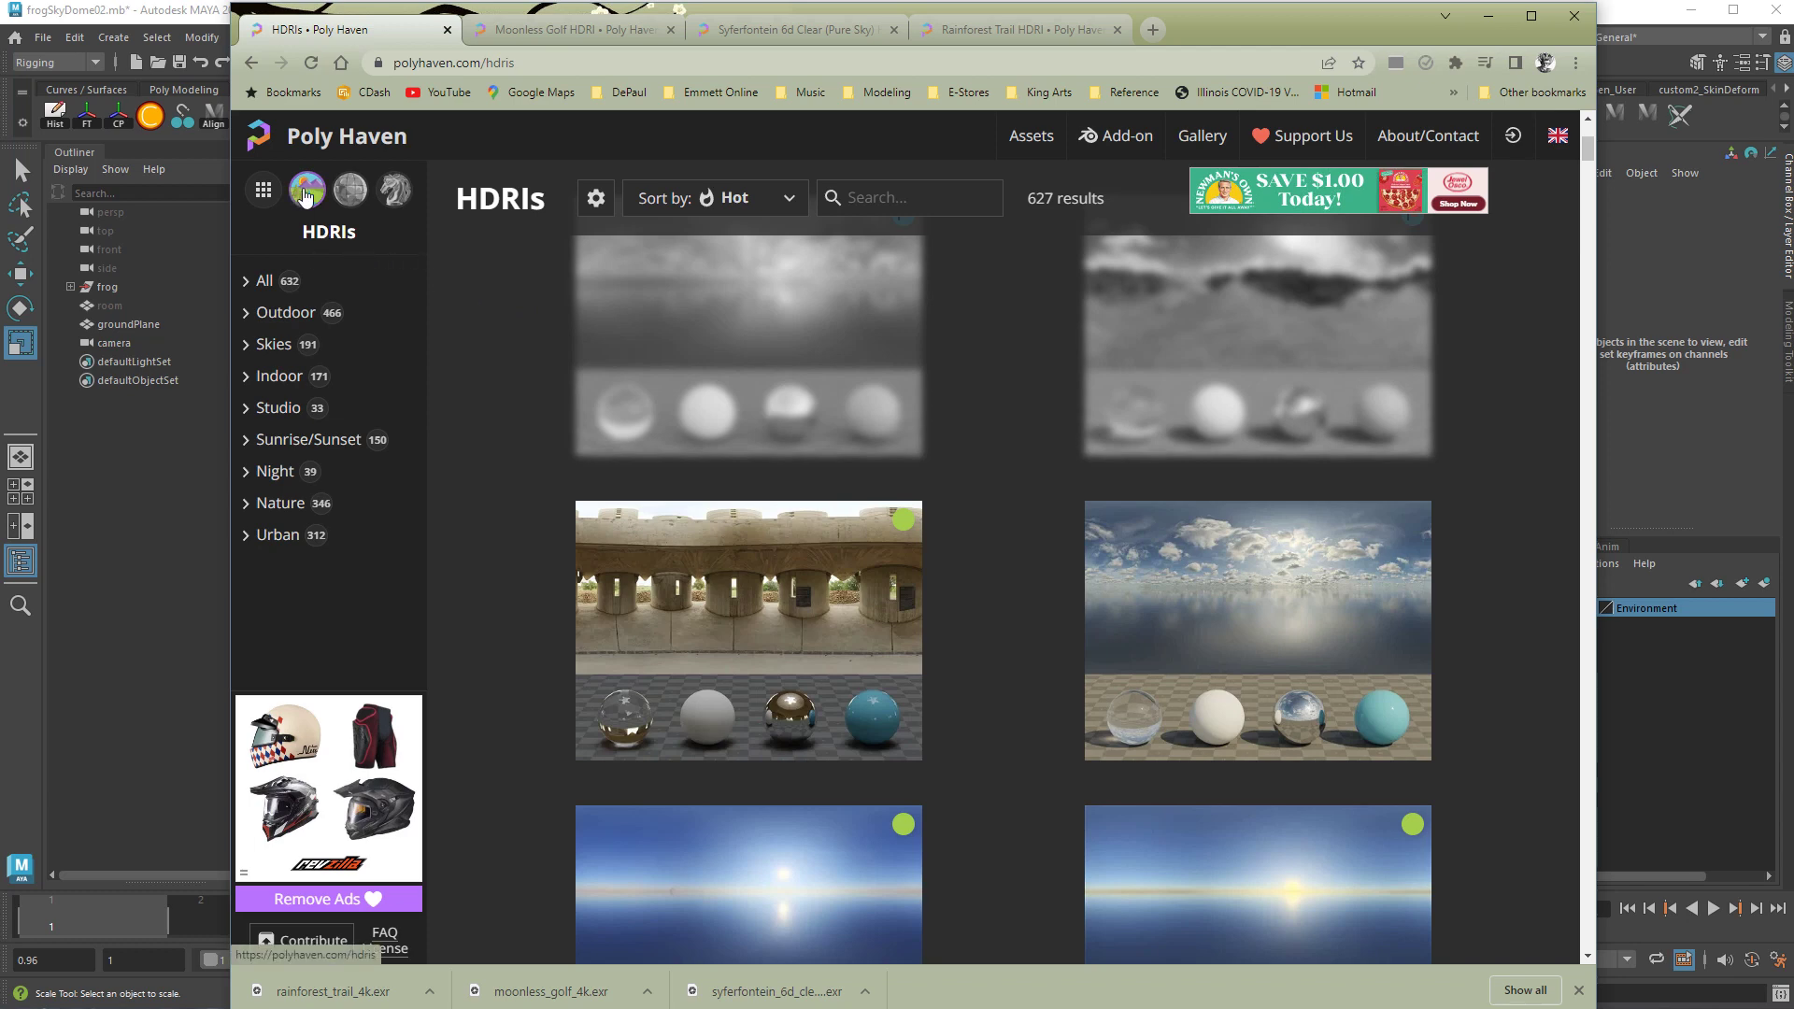
# Browse to Poly Haven's Studio HDRIs and open Christmas Photo Studio 07
pyautogui.click(352, 193)
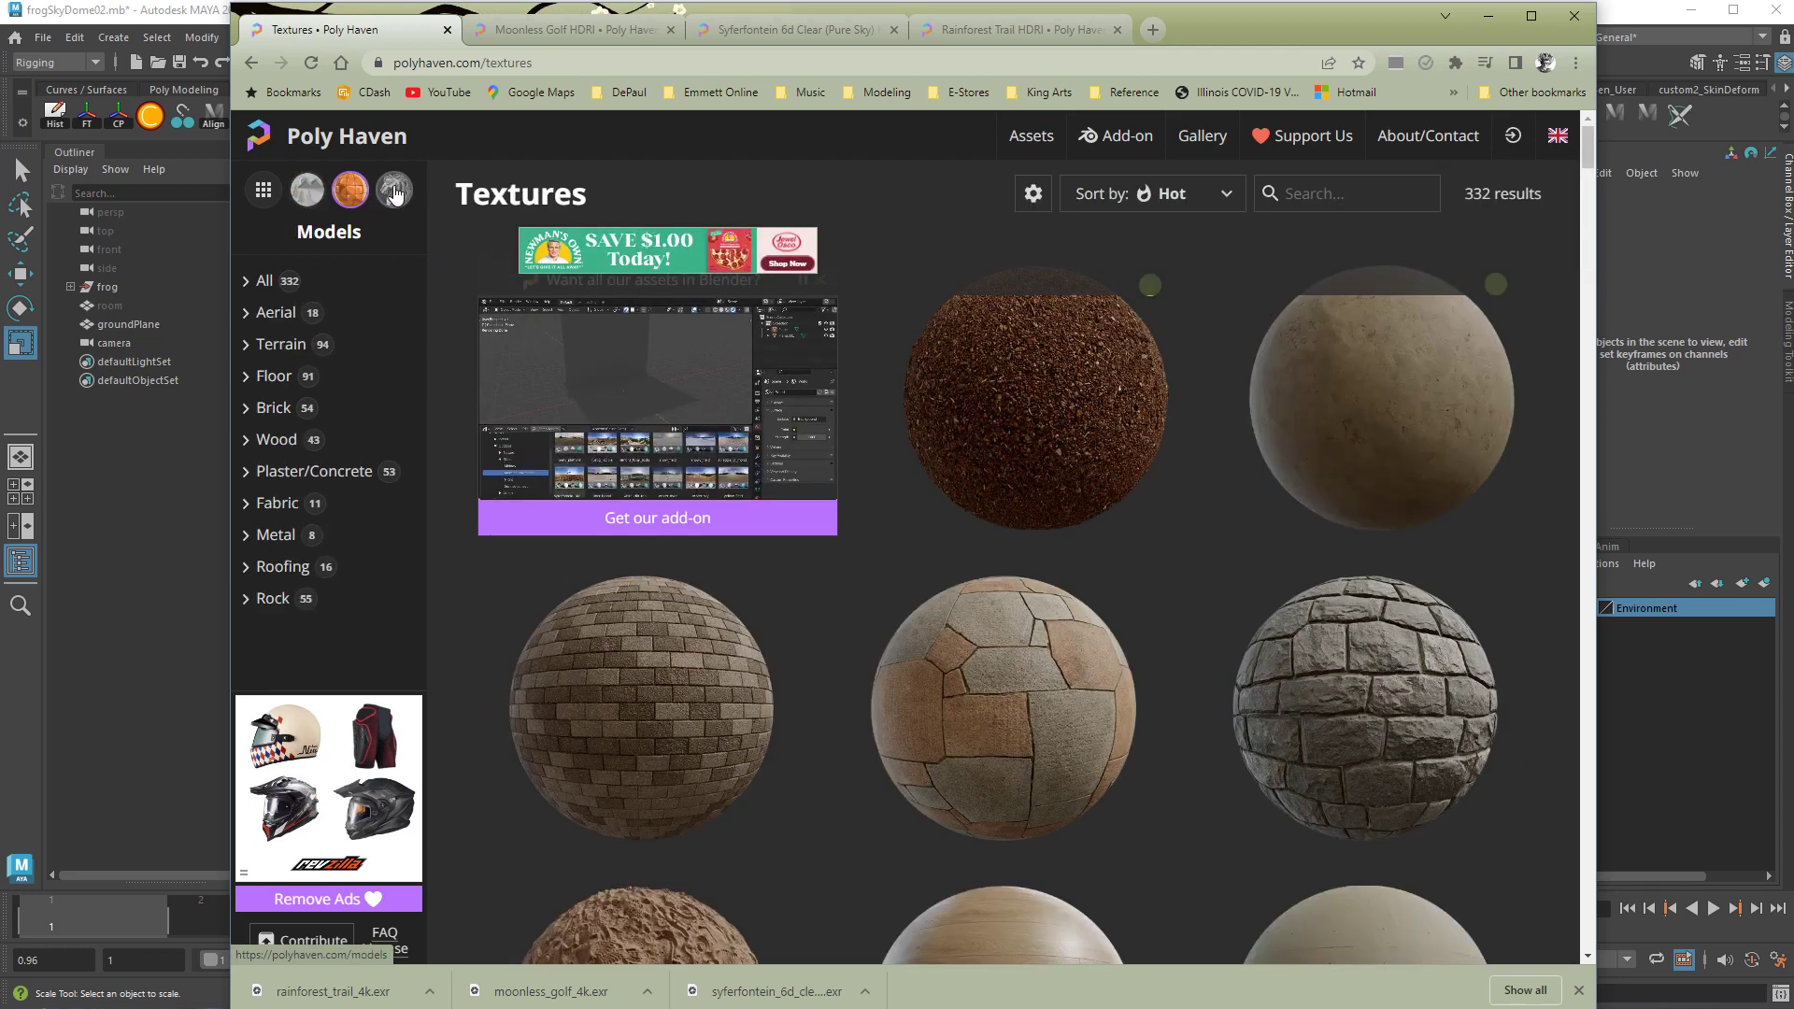
pyautogui.click(316, 230)
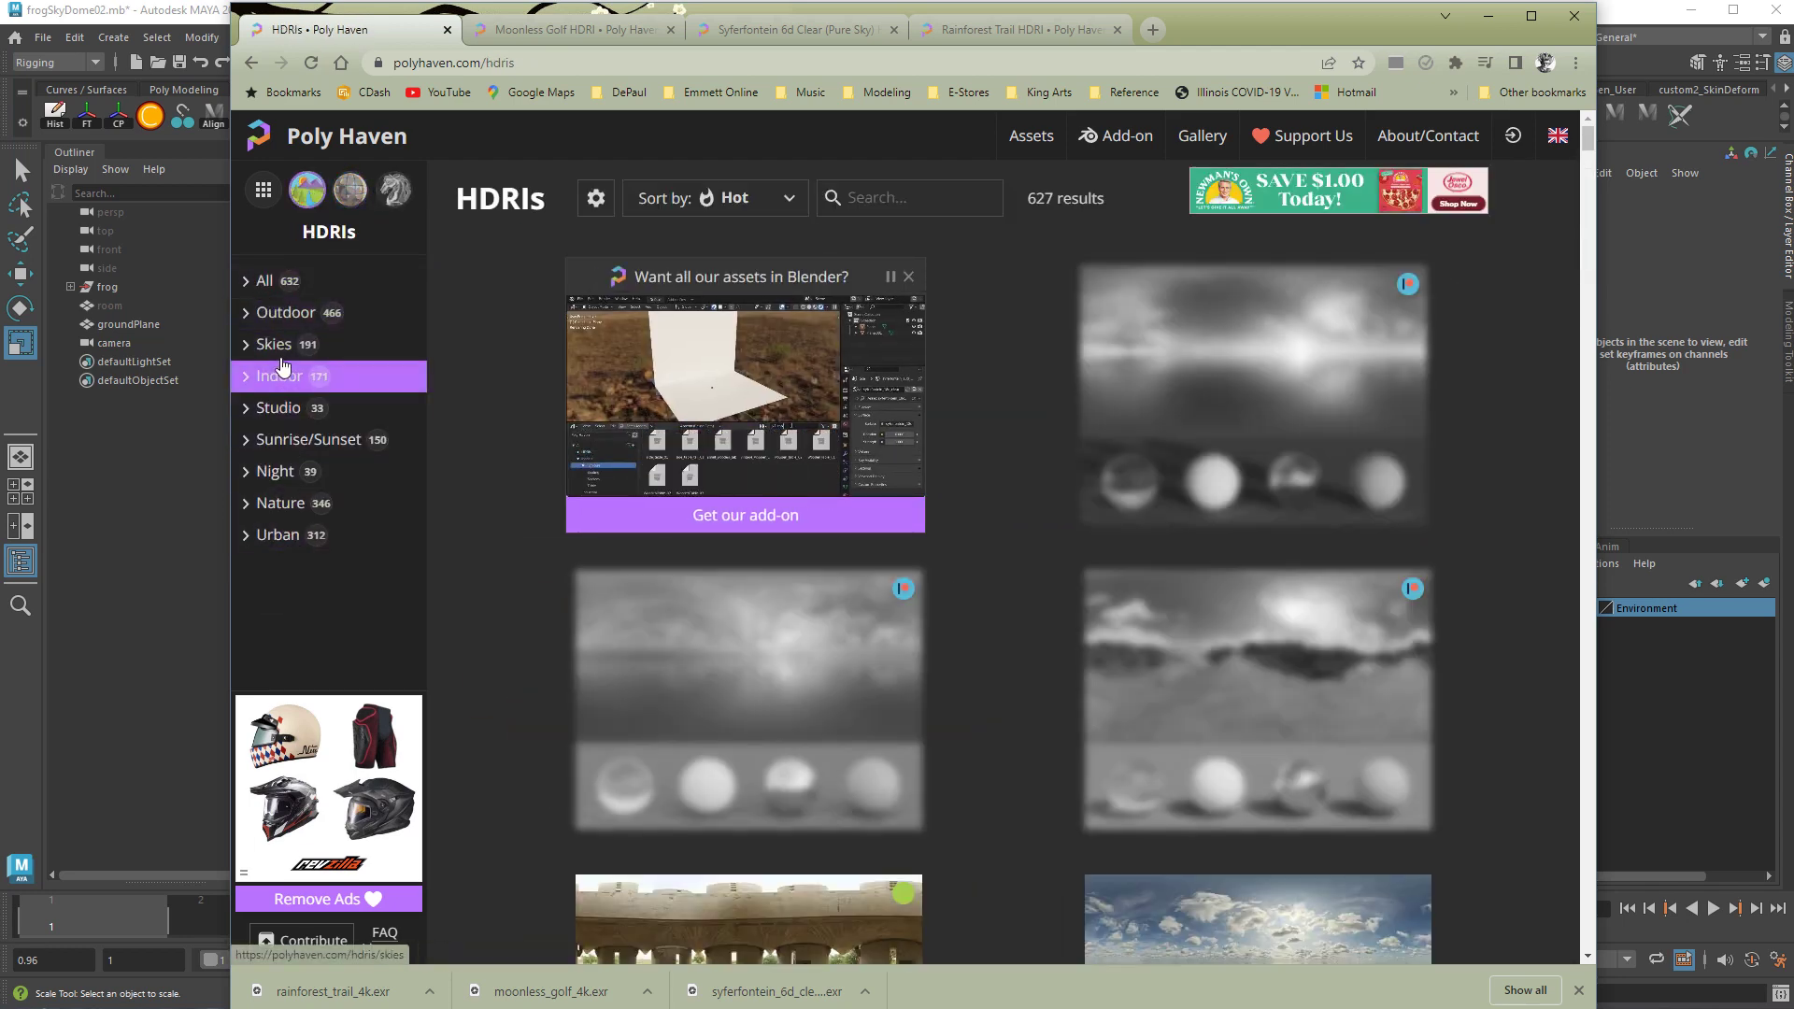
pyautogui.click(285, 416)
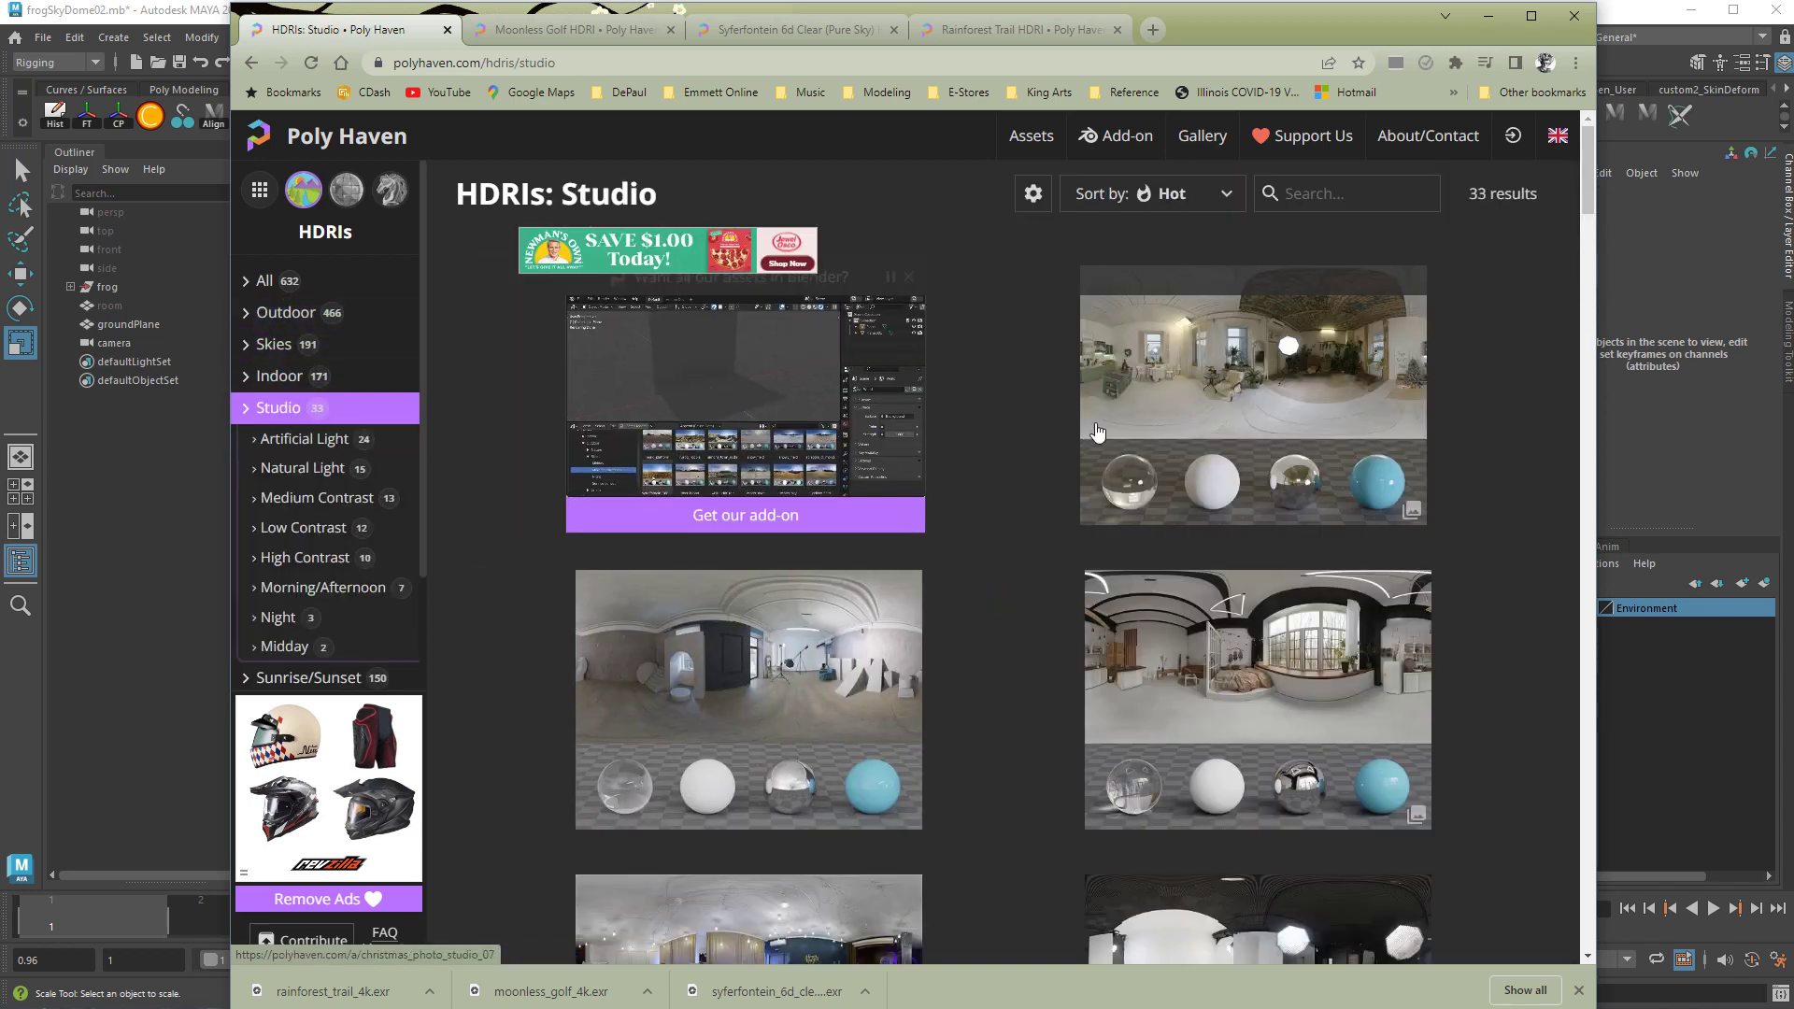
pyautogui.click(1168, 474)
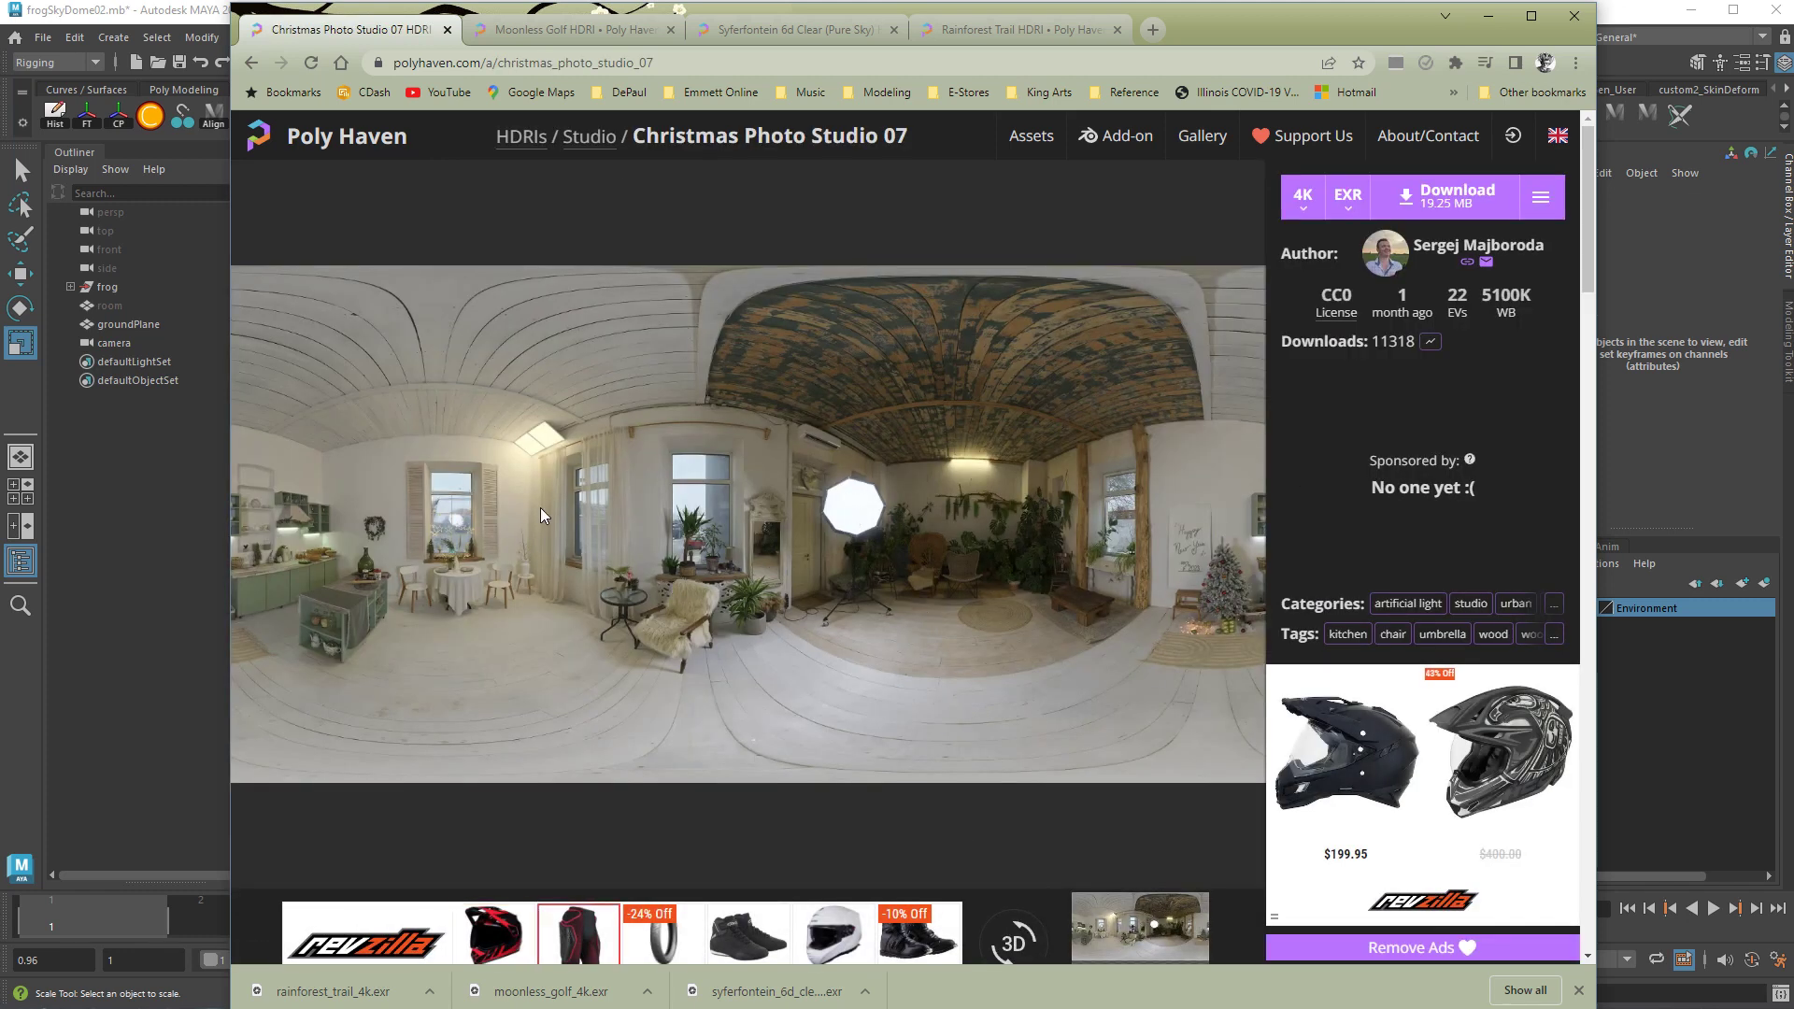
# Choose 4K resolution and EXR format for the HDRI download
pyautogui.scroll(-2, 981, 574)
pyautogui.scroll(2, 957, 584)
pyautogui.click(1302, 208)
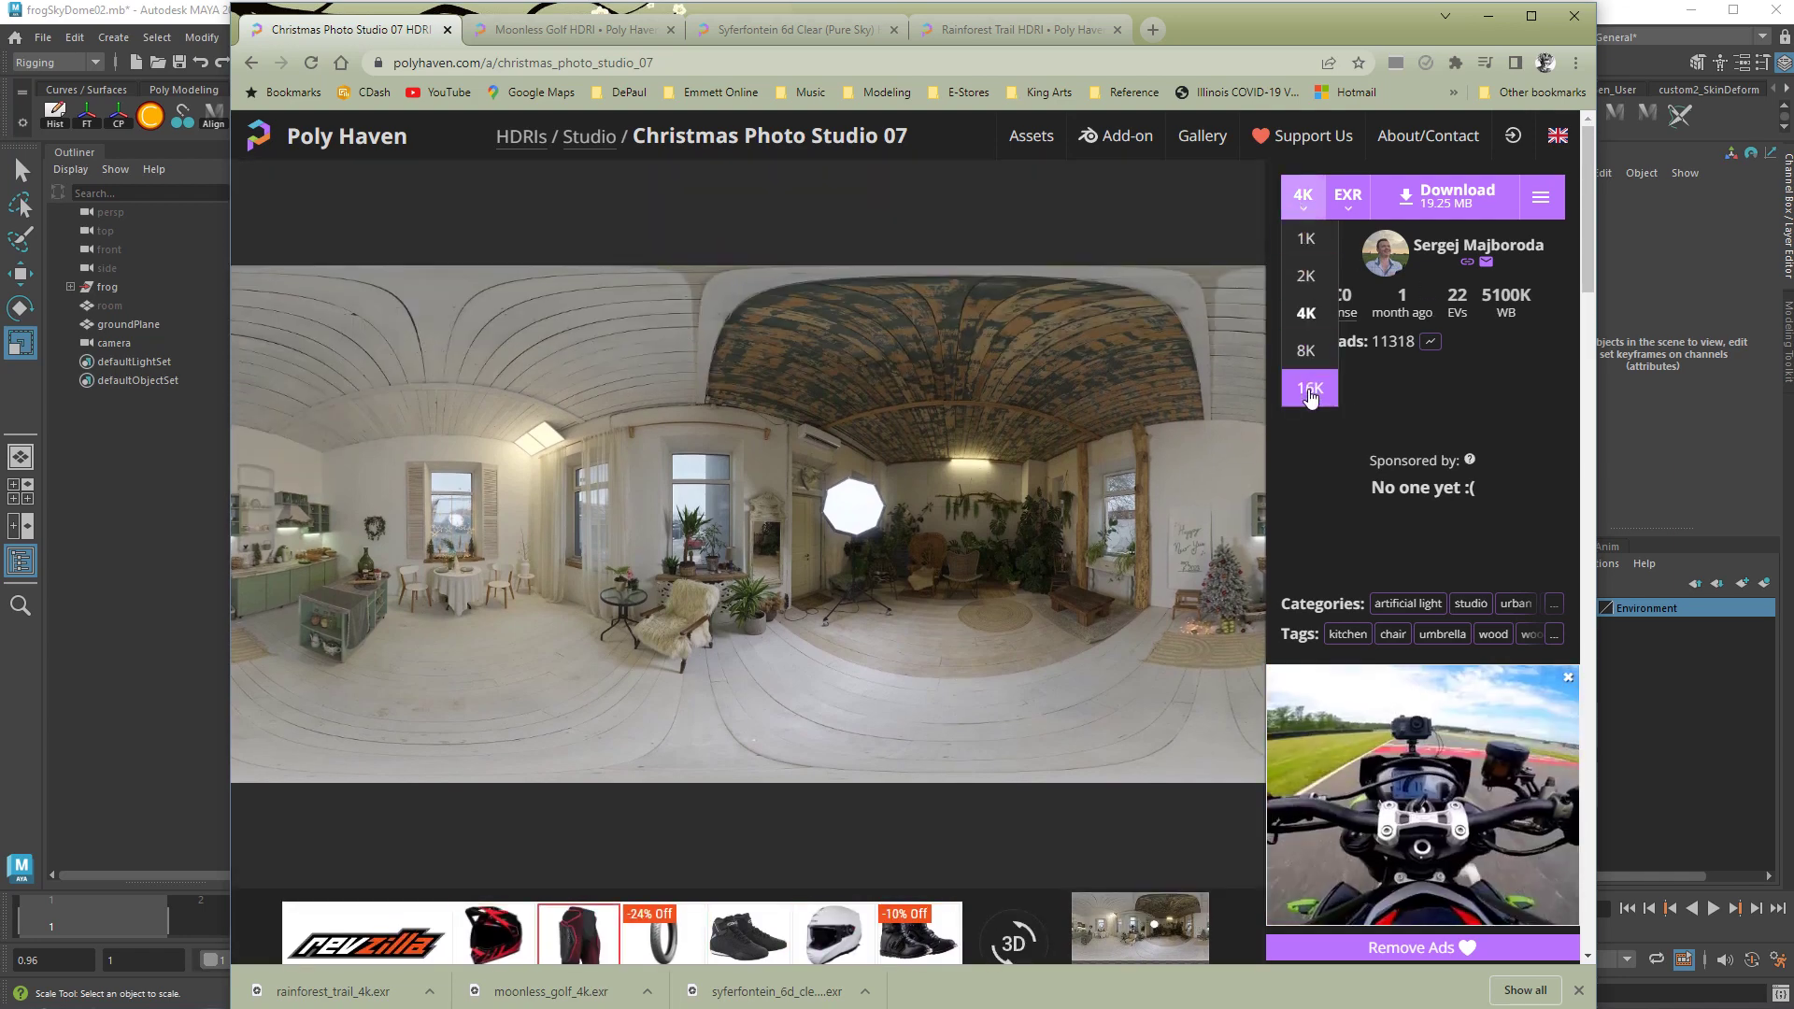
pyautogui.click(1347, 200)
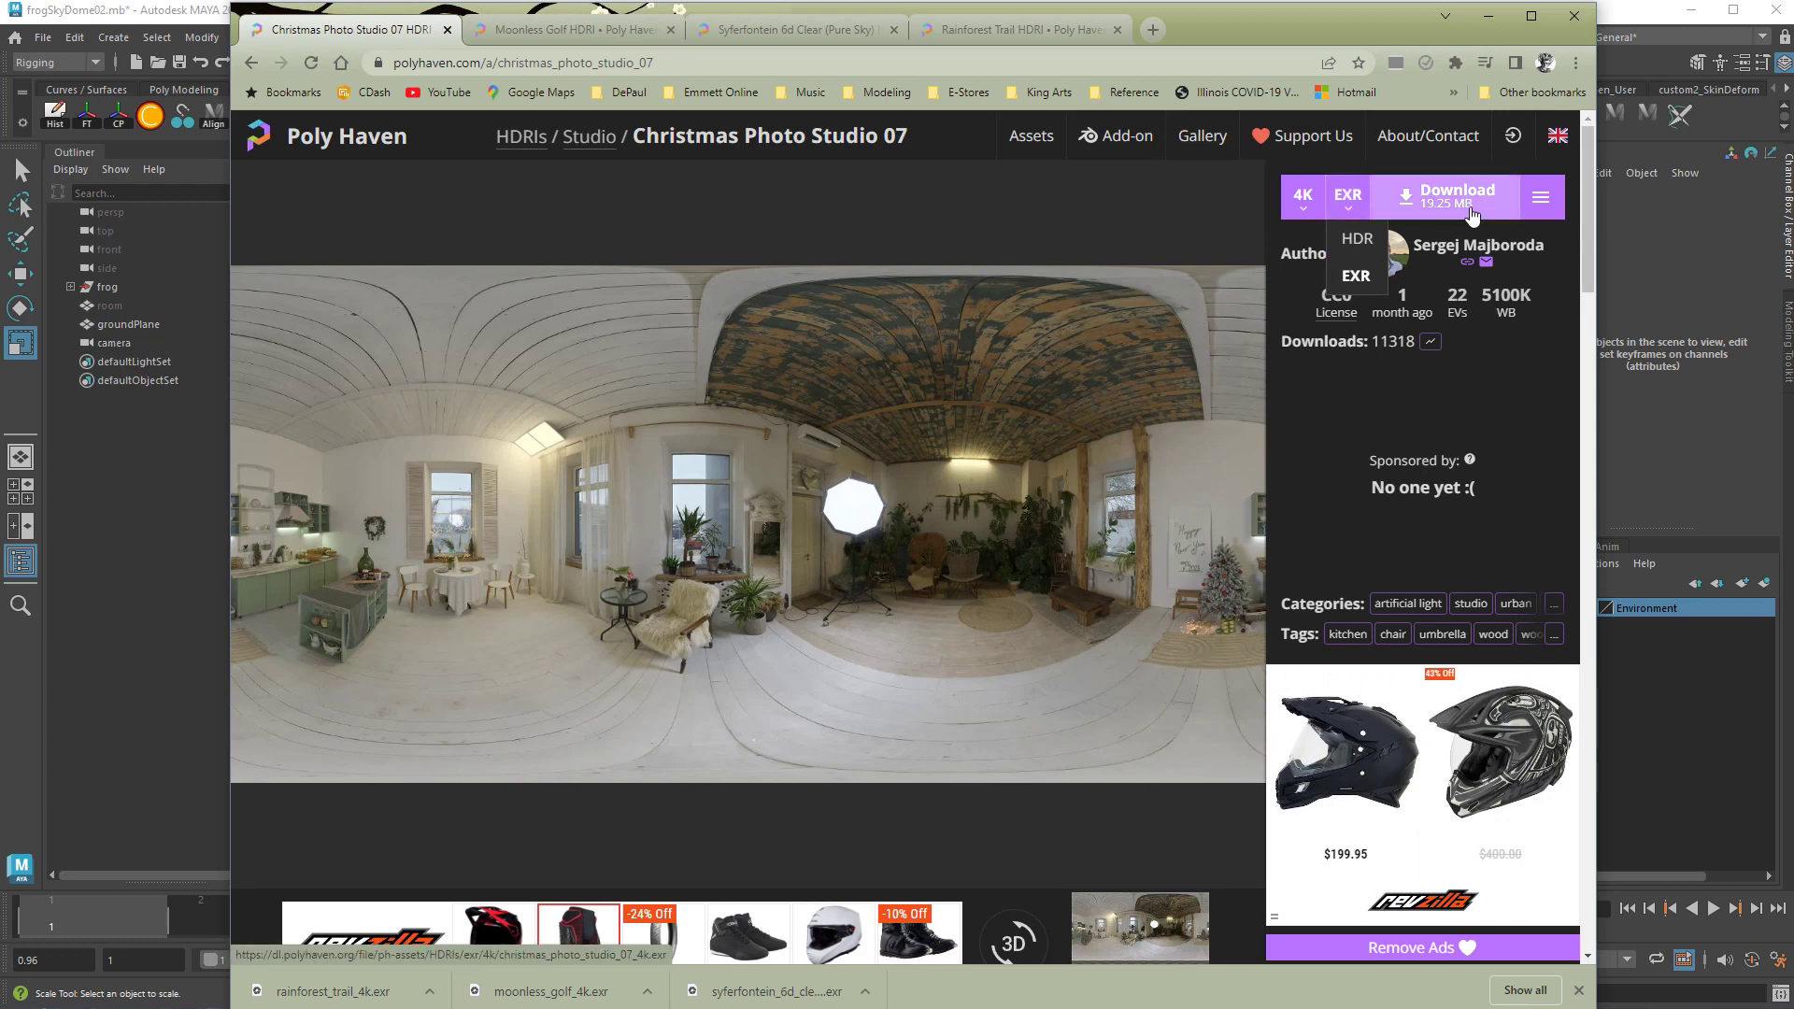
pyautogui.click(1287, 457)
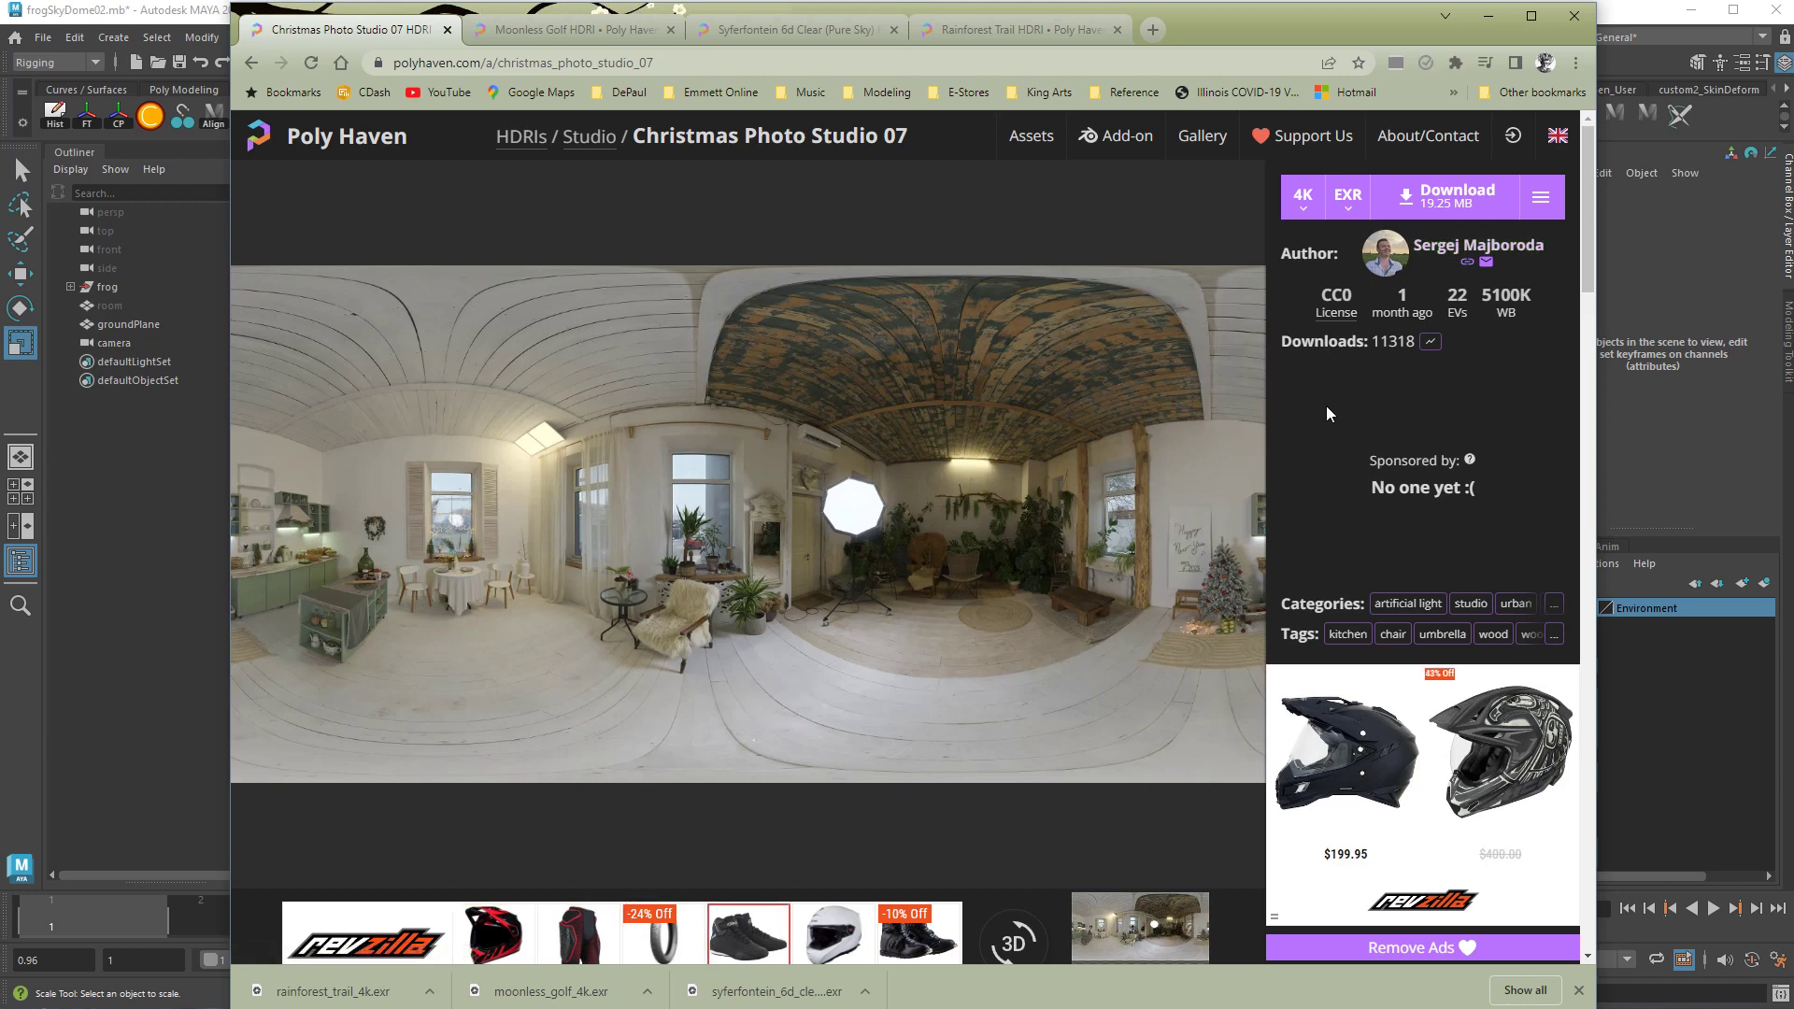
pyautogui.moveTo(1339, 312)
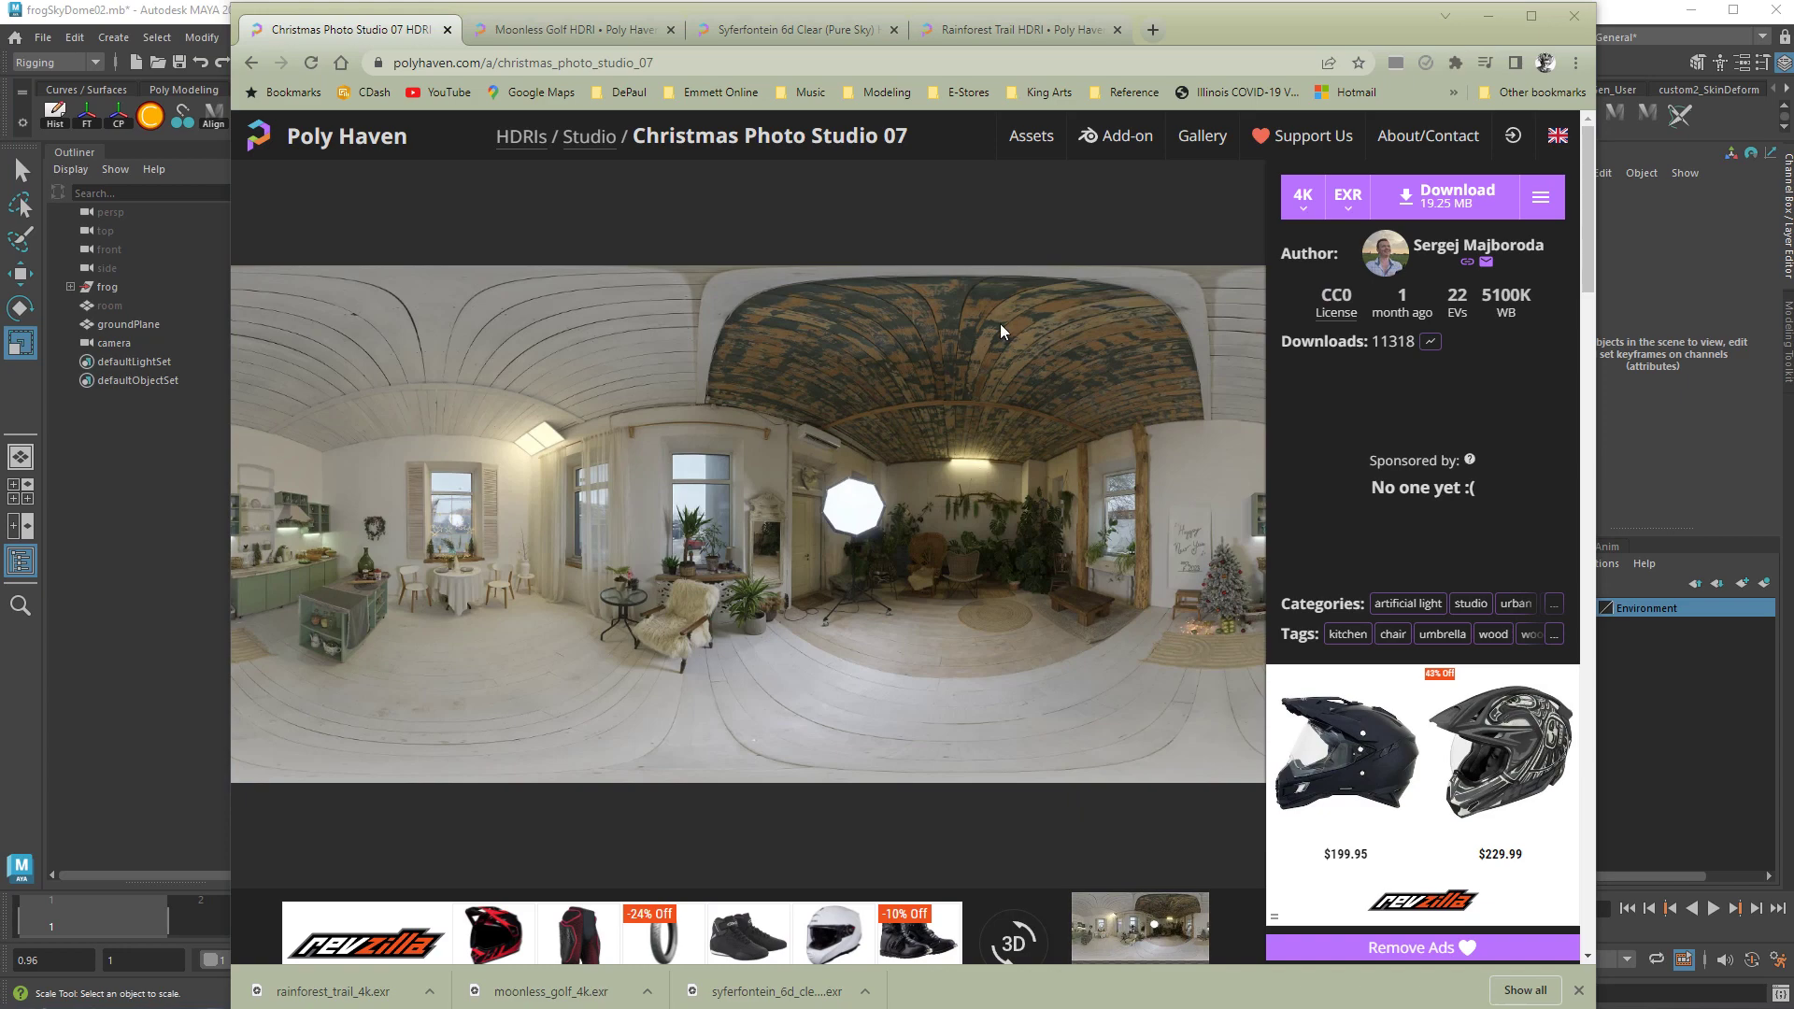
# Compare the Moonless Golf, Syferfontein and Rainforest Trail HDRIs, then download Christmas Photo Studio 07 in 4K EXR
pyautogui.click(578, 35)
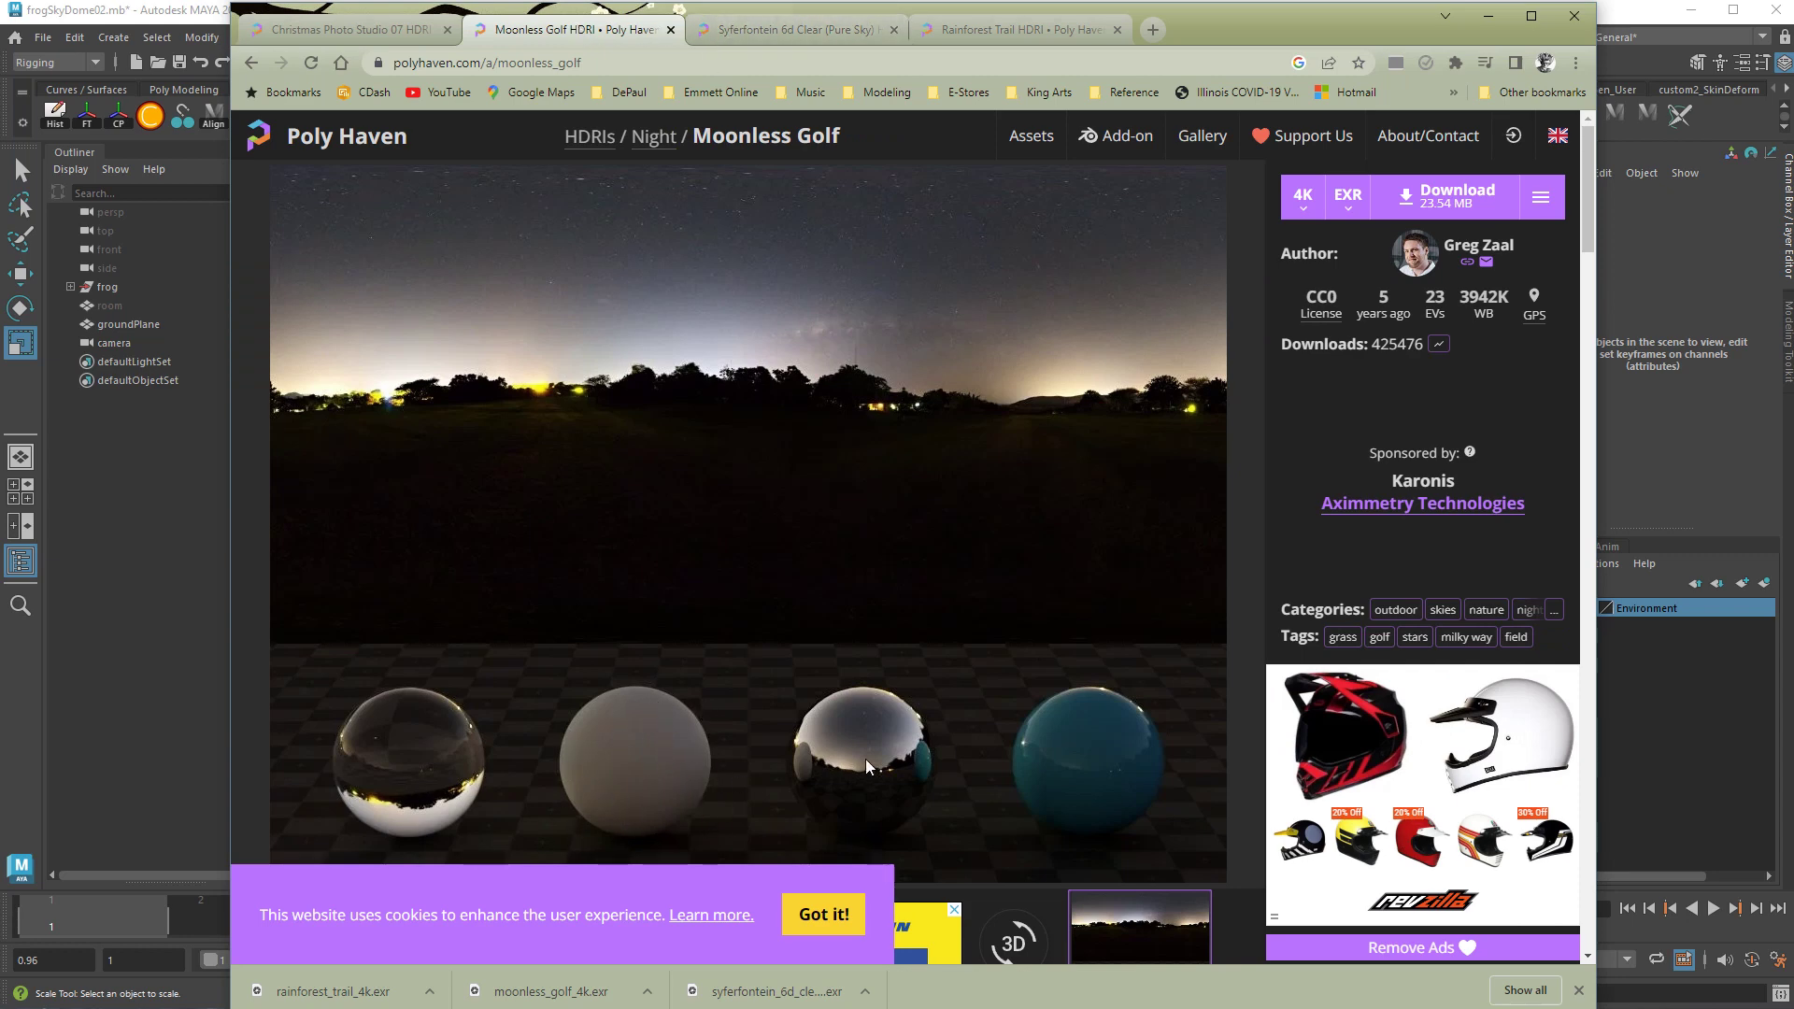
pyautogui.click(791, 33)
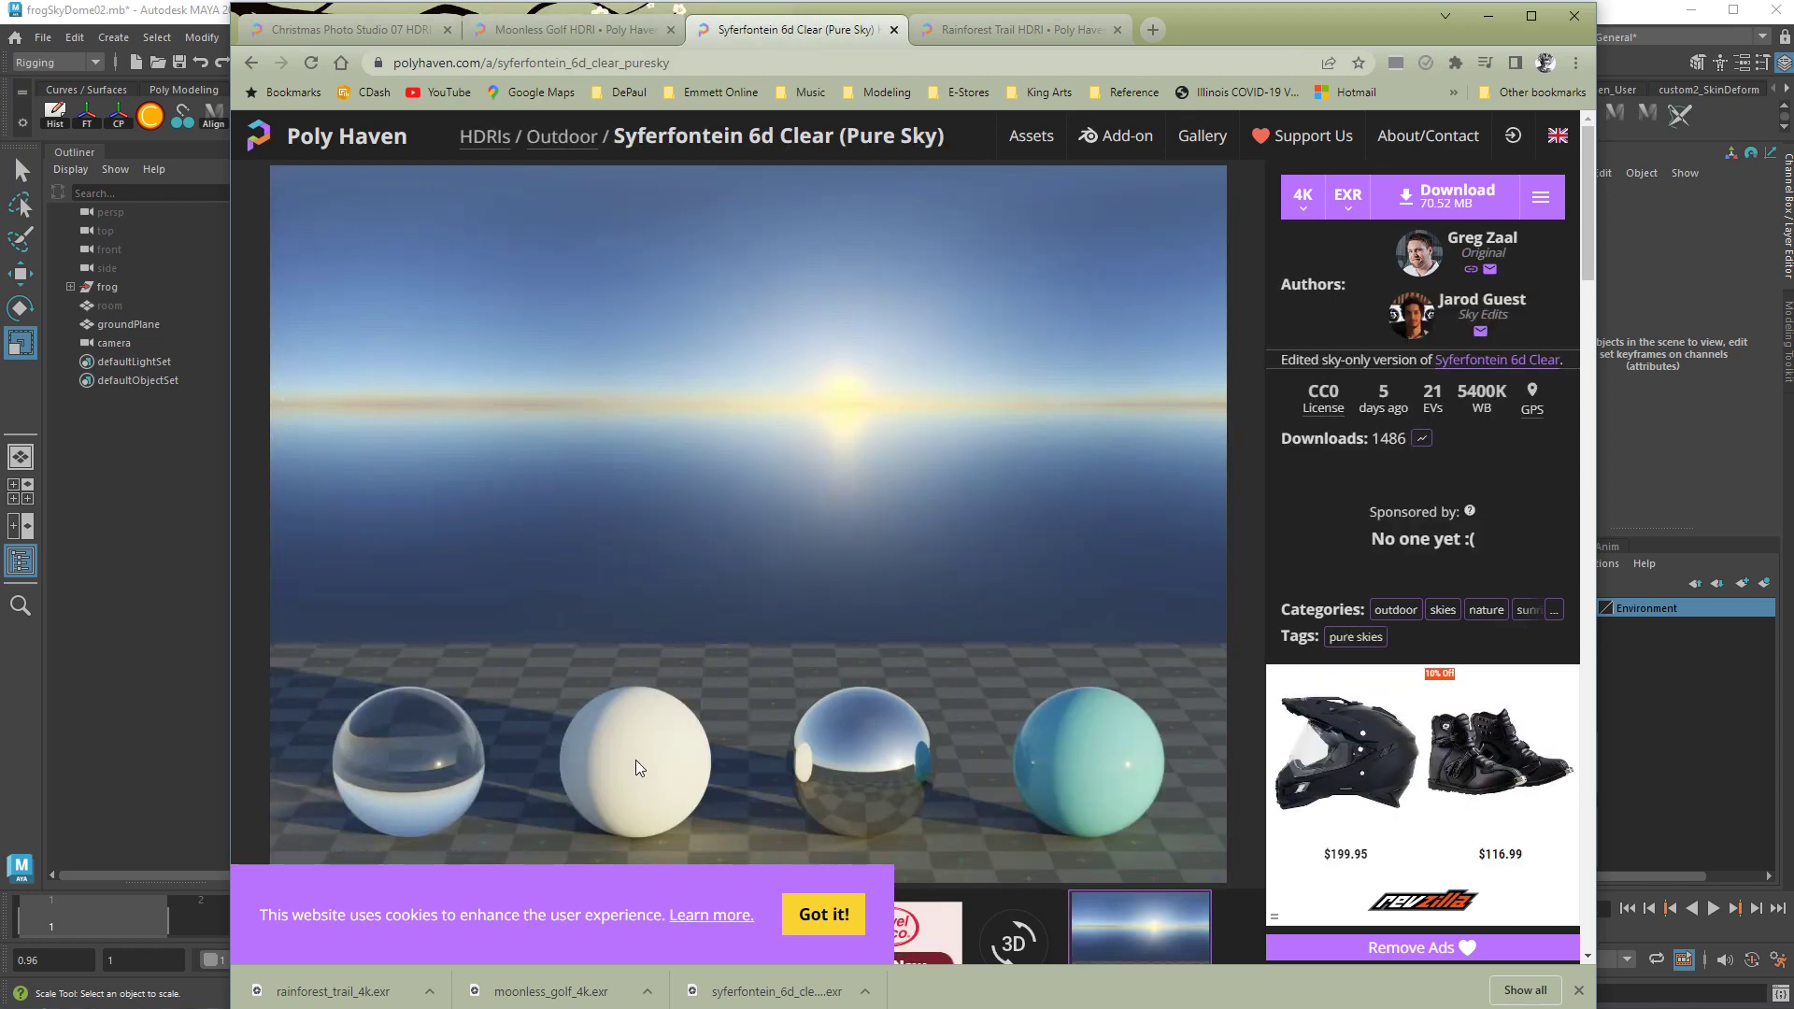
pyautogui.click(967, 30)
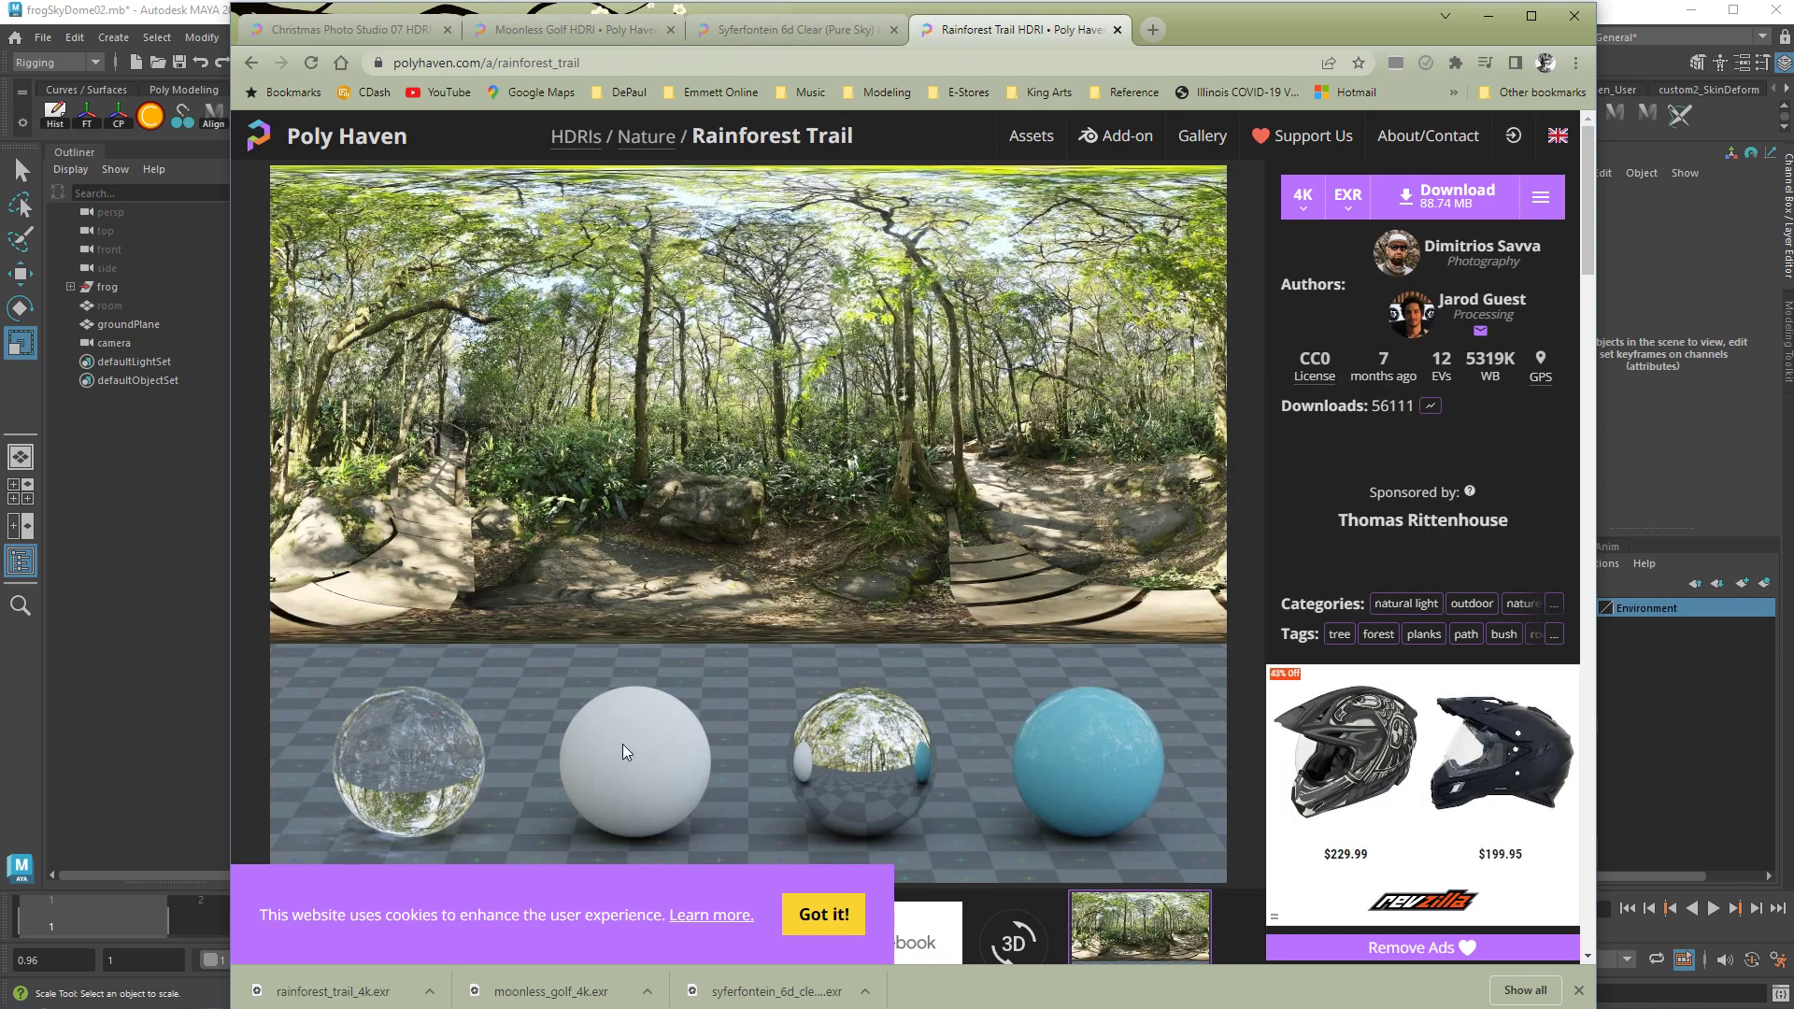
pyautogui.click(352, 34)
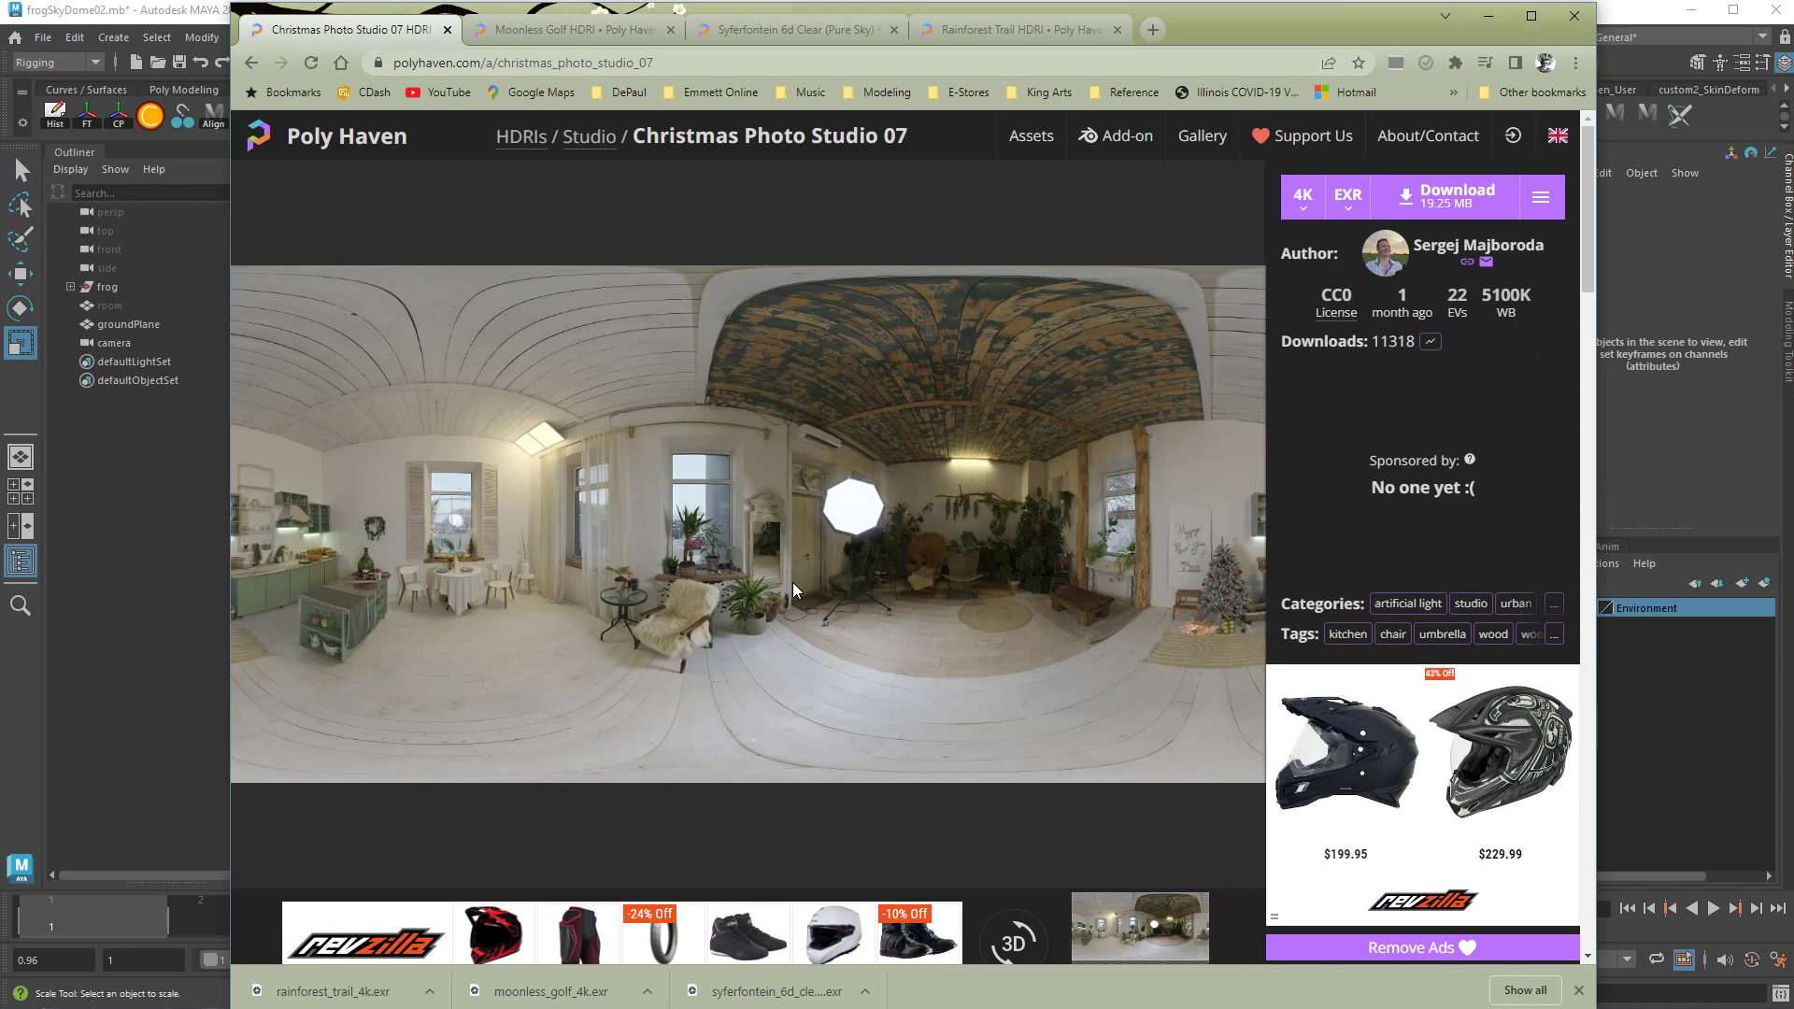
pyautogui.click(1420, 204)
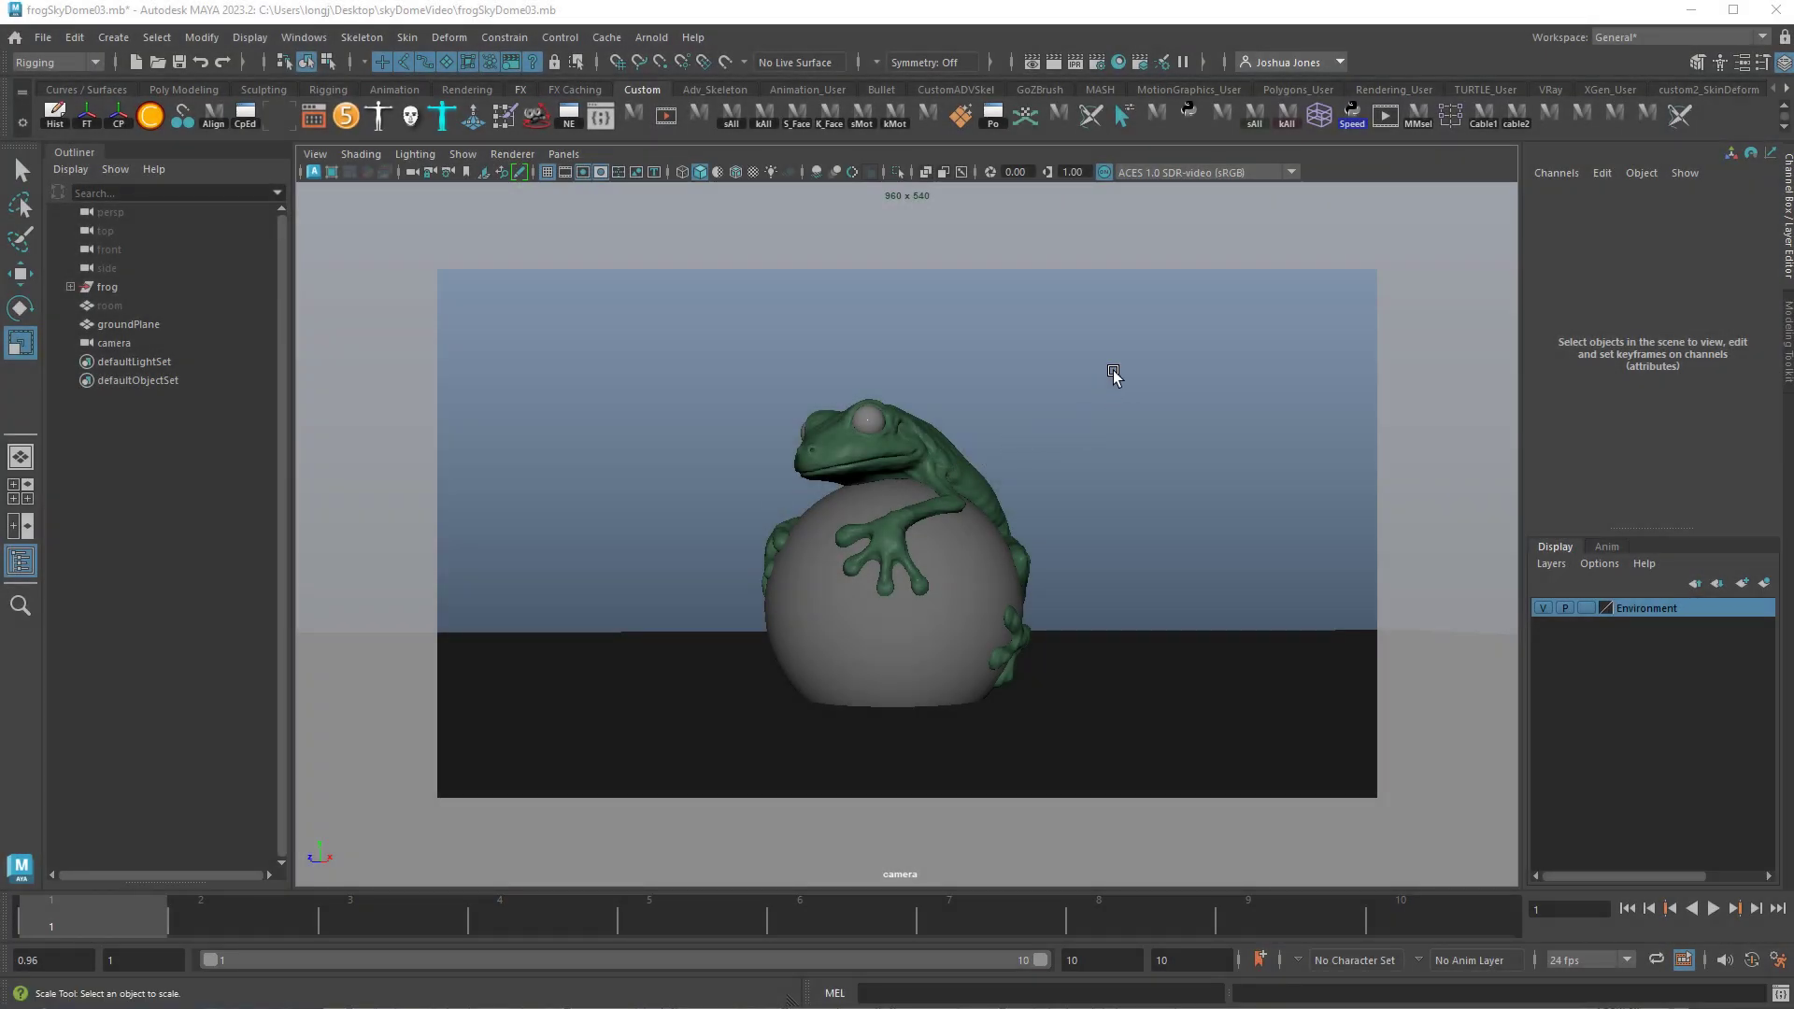
# Create an Arnold skydome light from the Arnold Lights menu
pyautogui.click(653, 37)
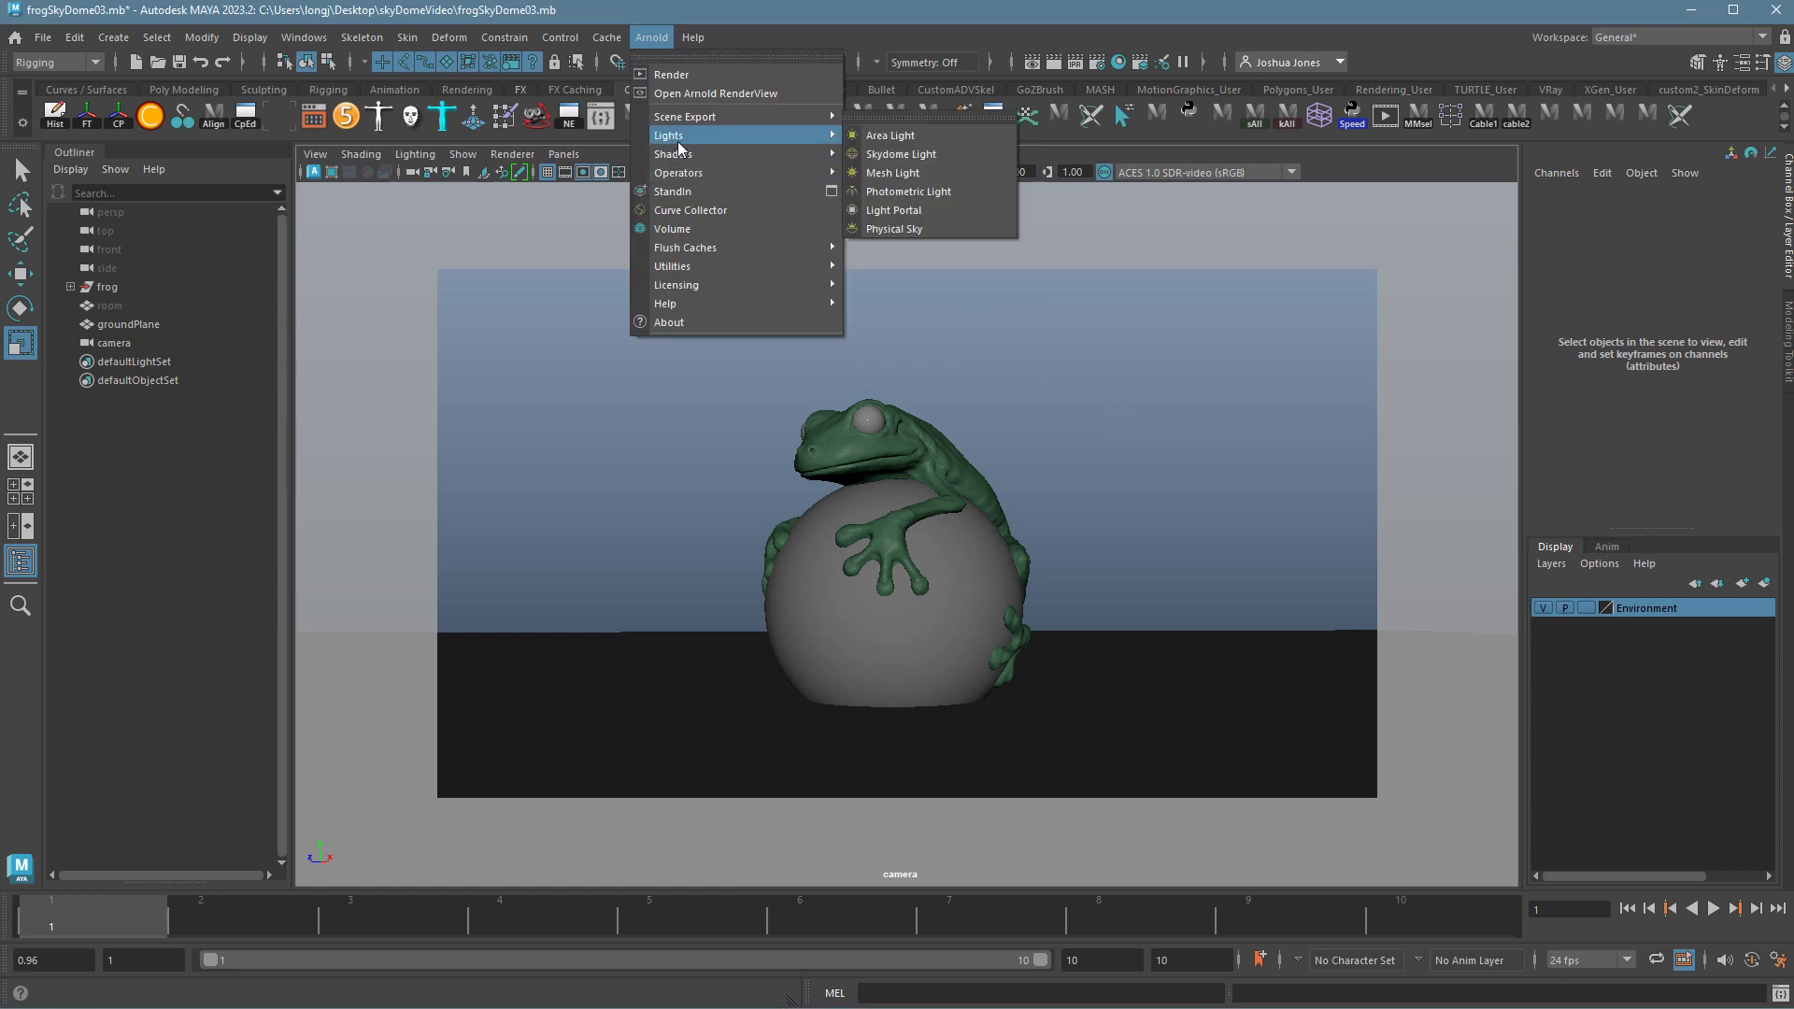
pyautogui.click(891, 161)
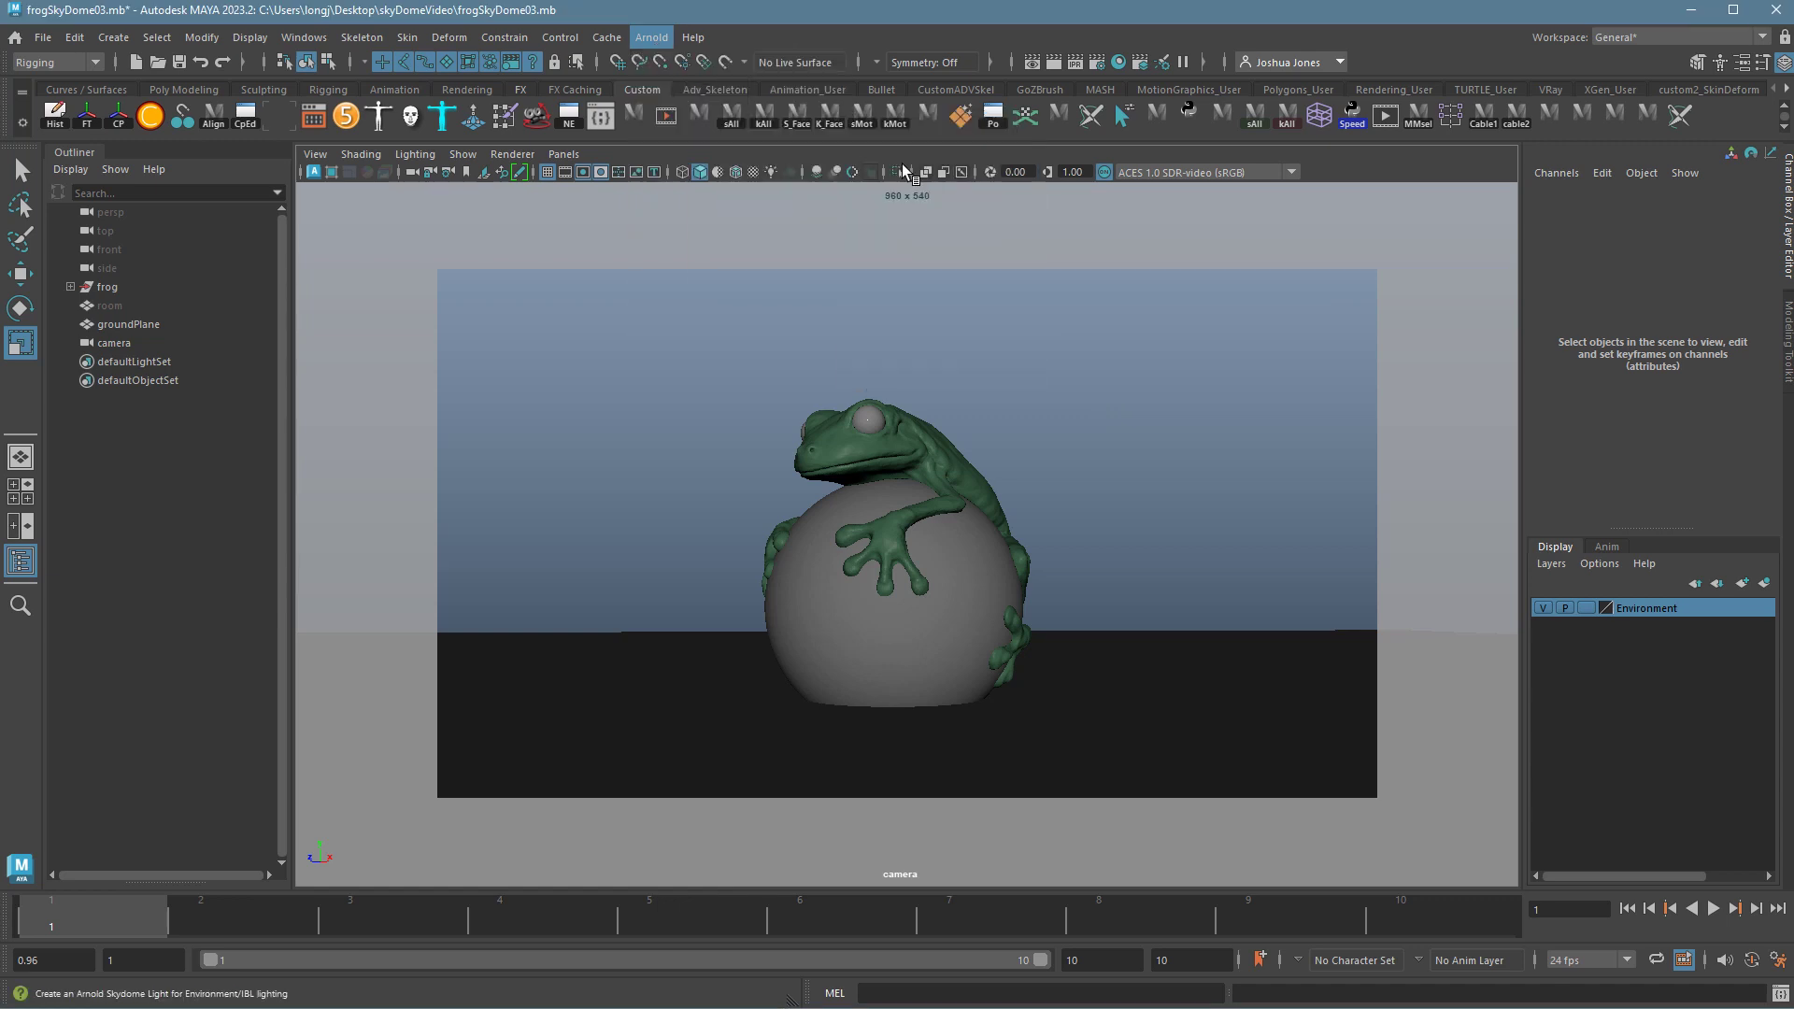
pyautogui.press('space')
pyautogui.press('space')
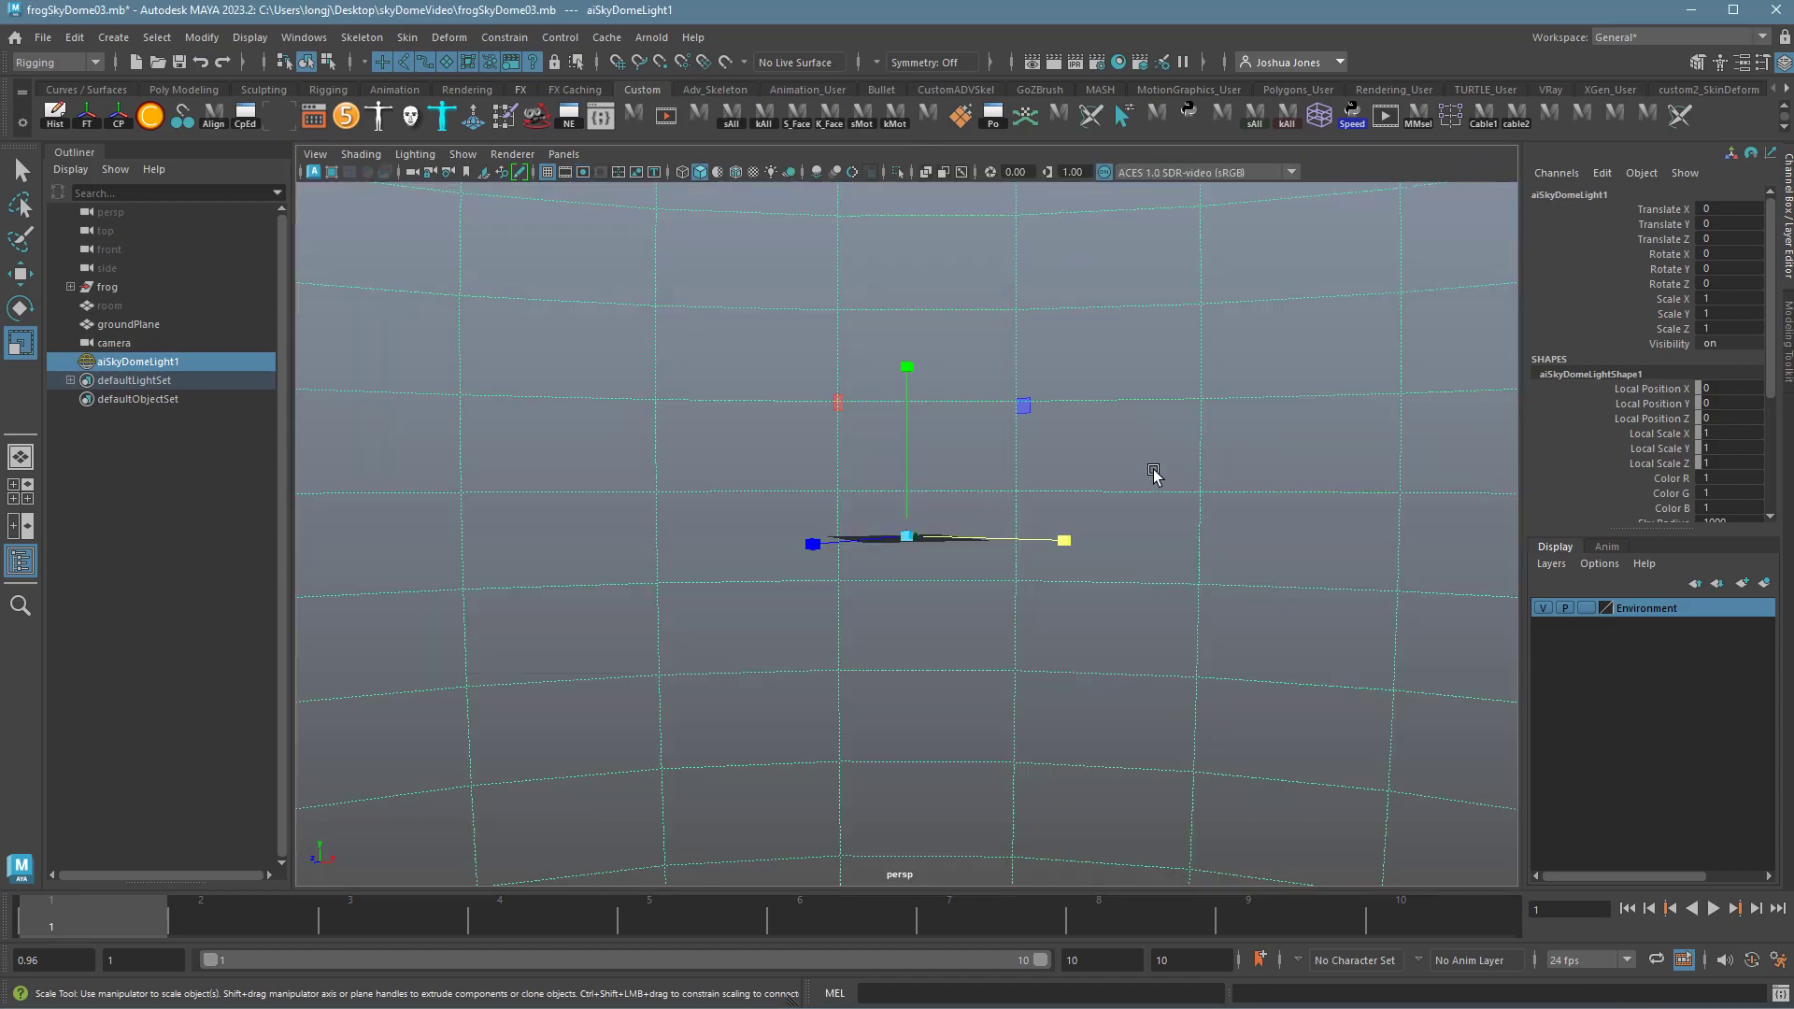
# Orbit and zoom the perspective view to inspect the dome around the frog and ball
pyautogui.keyDown('alt'); pyautogui.moveTo(453, 500); pyautogui.dragTo(662, 598); pyautogui.keyUp('alt')
pyautogui.scroll(5, 662, 598)
pyautogui.scroll(-5, 662, 598)
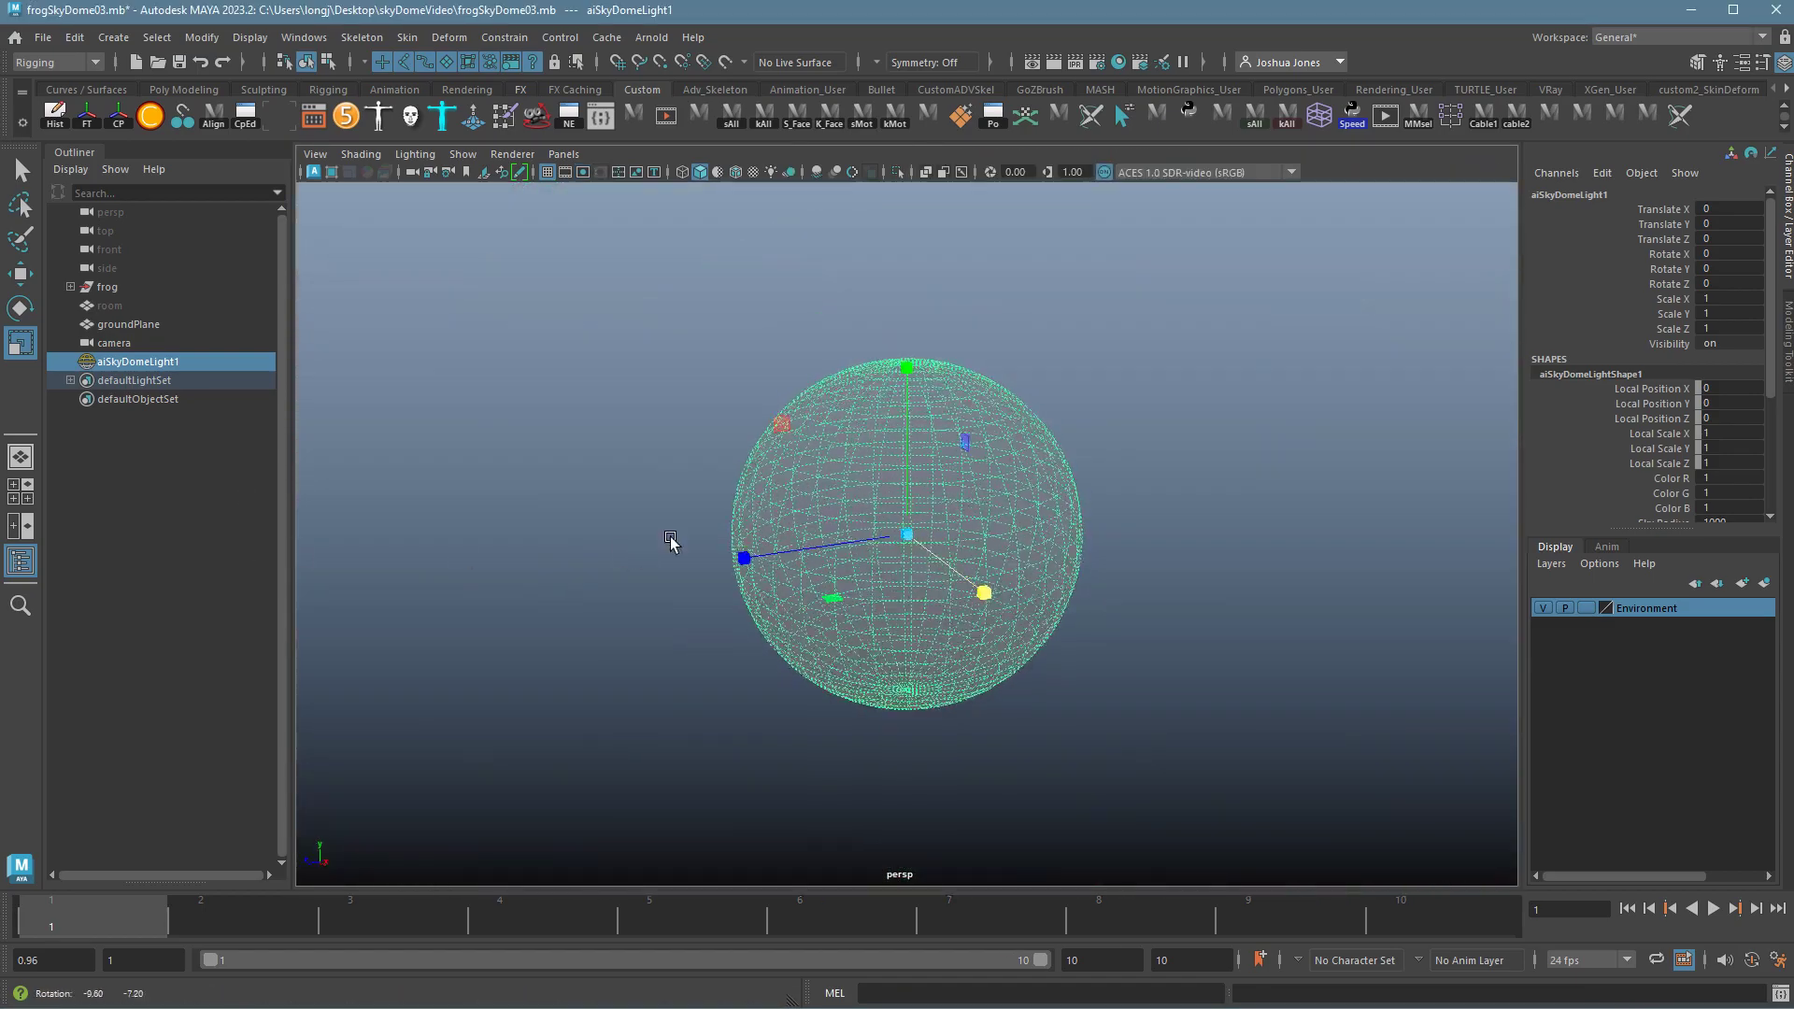
pyautogui.keyDown('alt'); pyautogui.moveTo(713, 532); pyautogui.dragTo(789, 508); pyautogui.keyUp('alt')
pyautogui.scroll(4, 788, 508)
pyautogui.keyDown('alt'); pyautogui.moveTo(973, 561); pyautogui.dragTo(1158, 549); pyautogui.keyUp('alt')
pyautogui.scroll(6, 1230, 567)
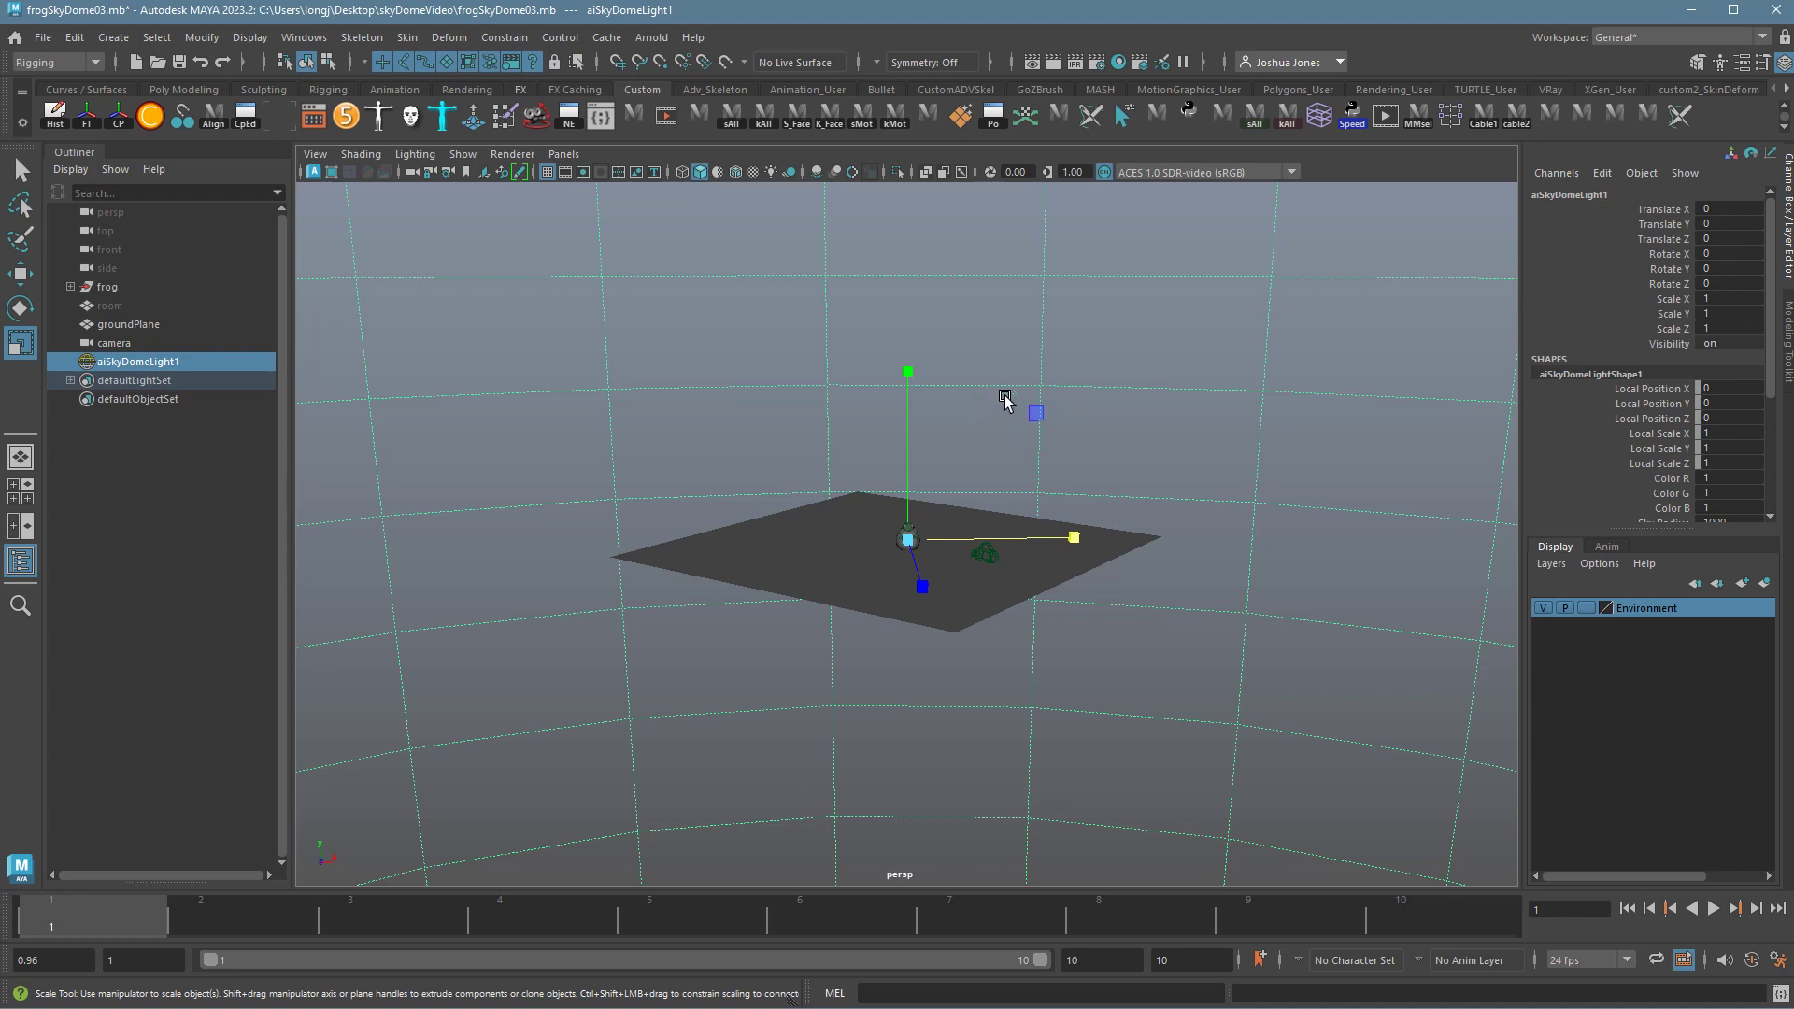
pyautogui.press('space')
pyautogui.press('space')
pyautogui.press('space')
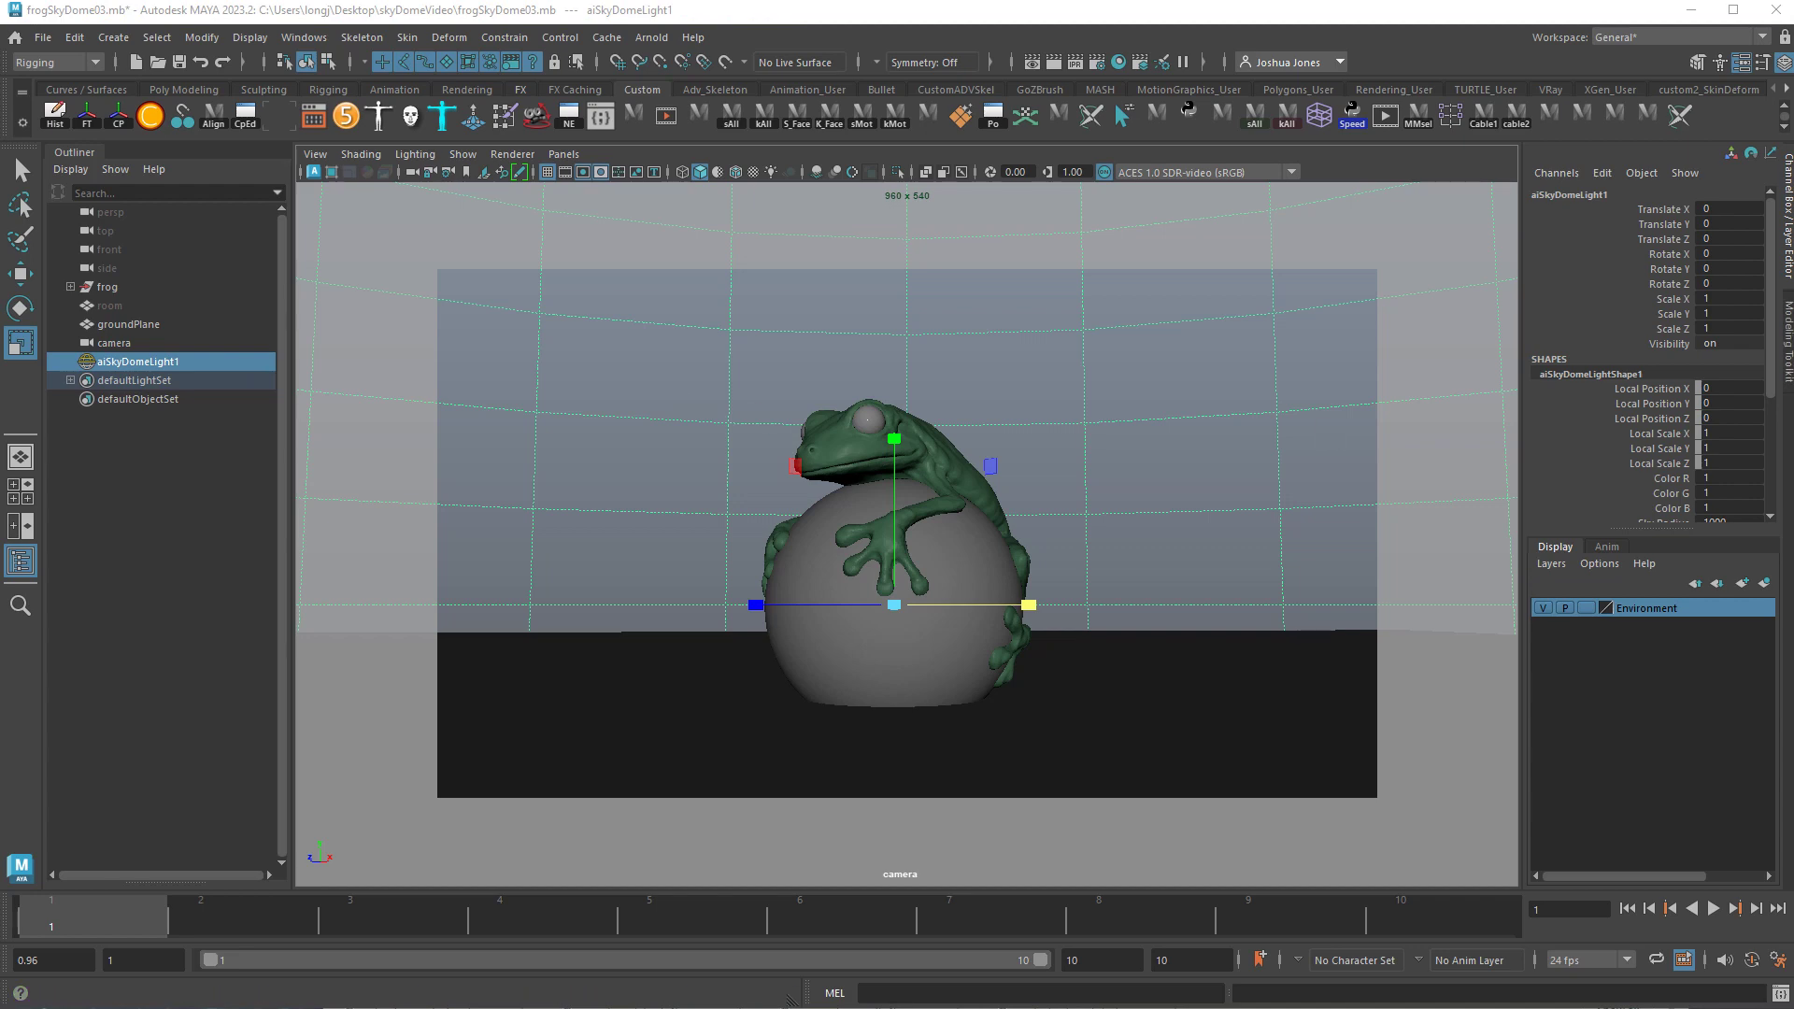
# Show aiSkyDomeLightShape1's attributes and open the texture choices for its Color
pyautogui.hotkey('ctrl', 'a')
pyautogui.moveTo(1341, 240); pyautogui.dragTo(1476, 178)
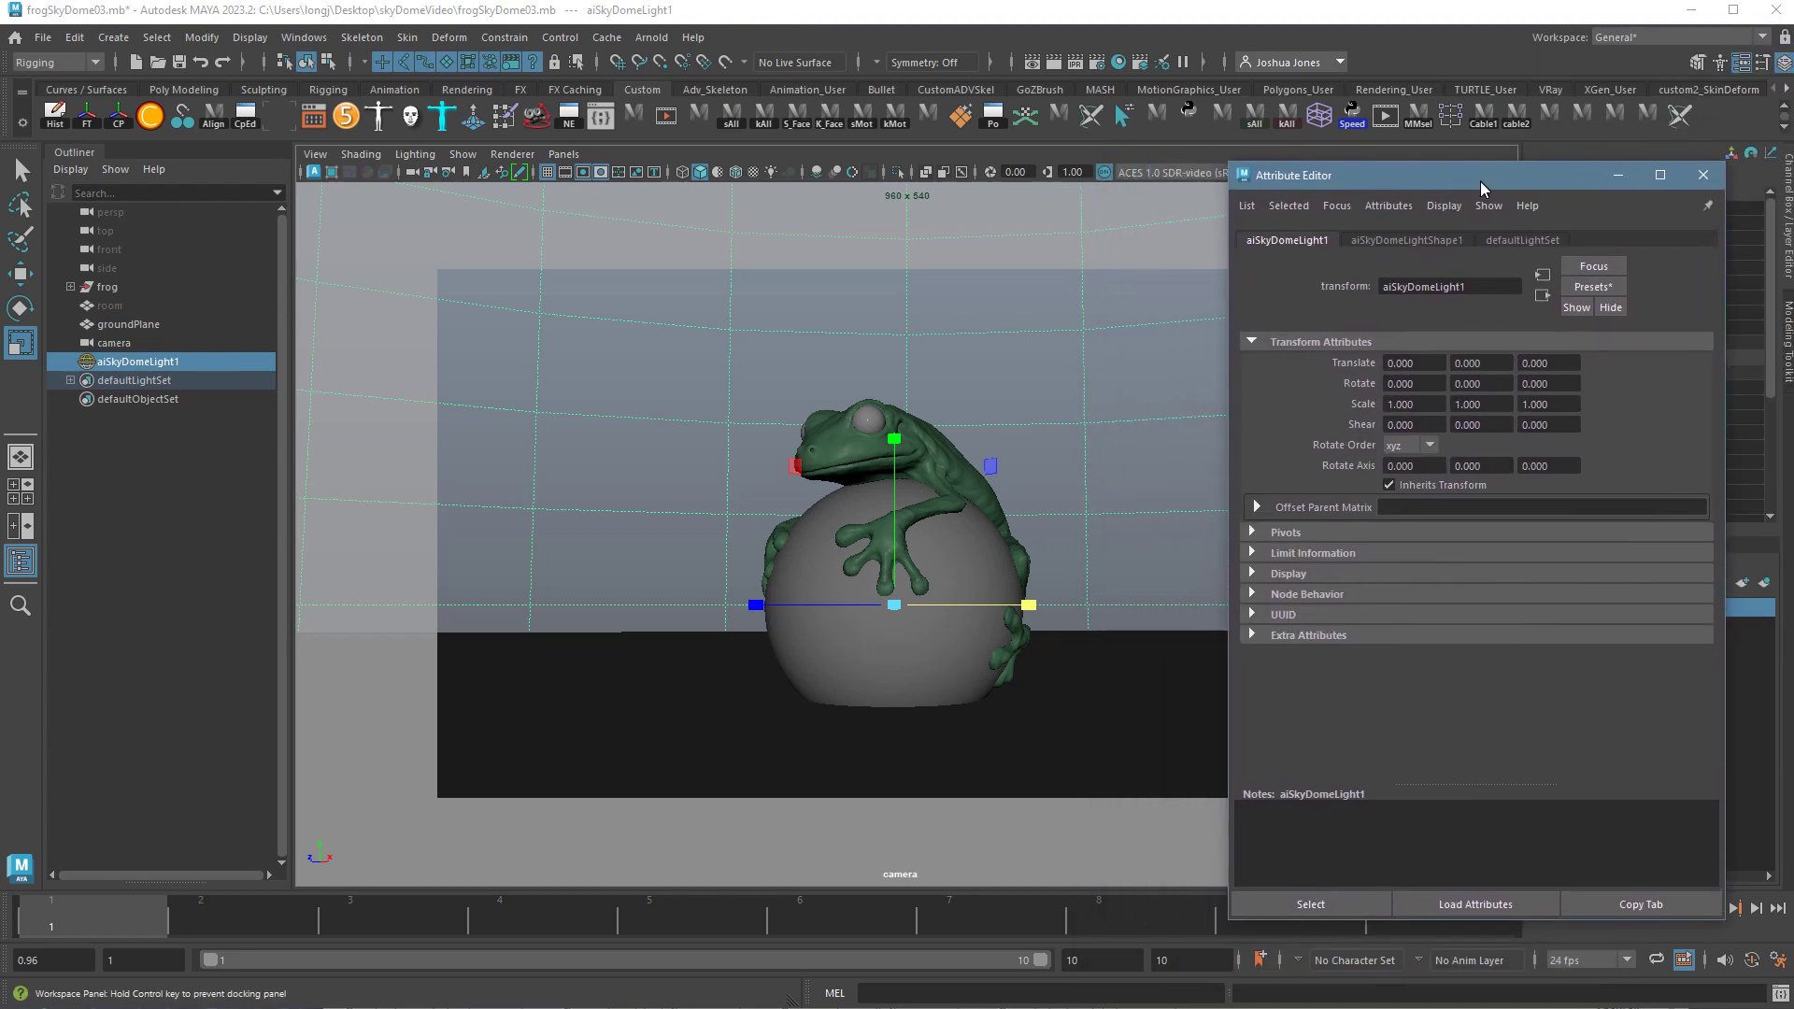
pyautogui.click(1385, 242)
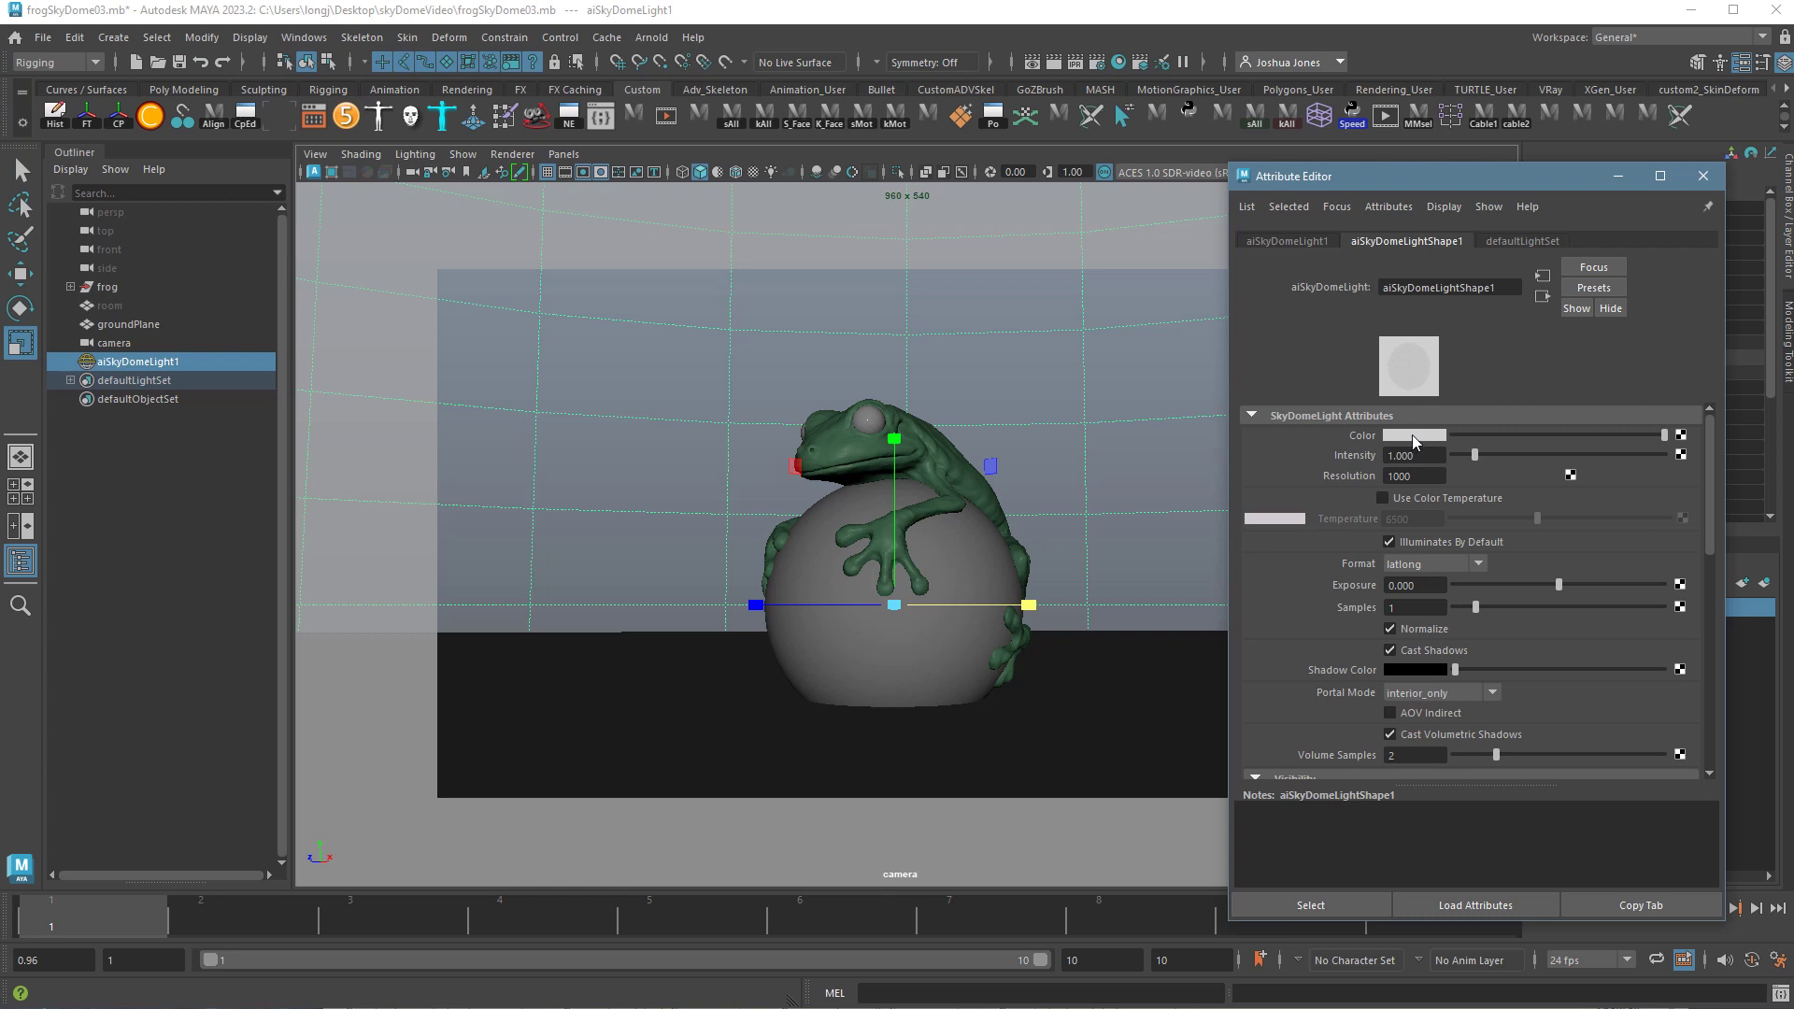
pyautogui.click(1681, 437)
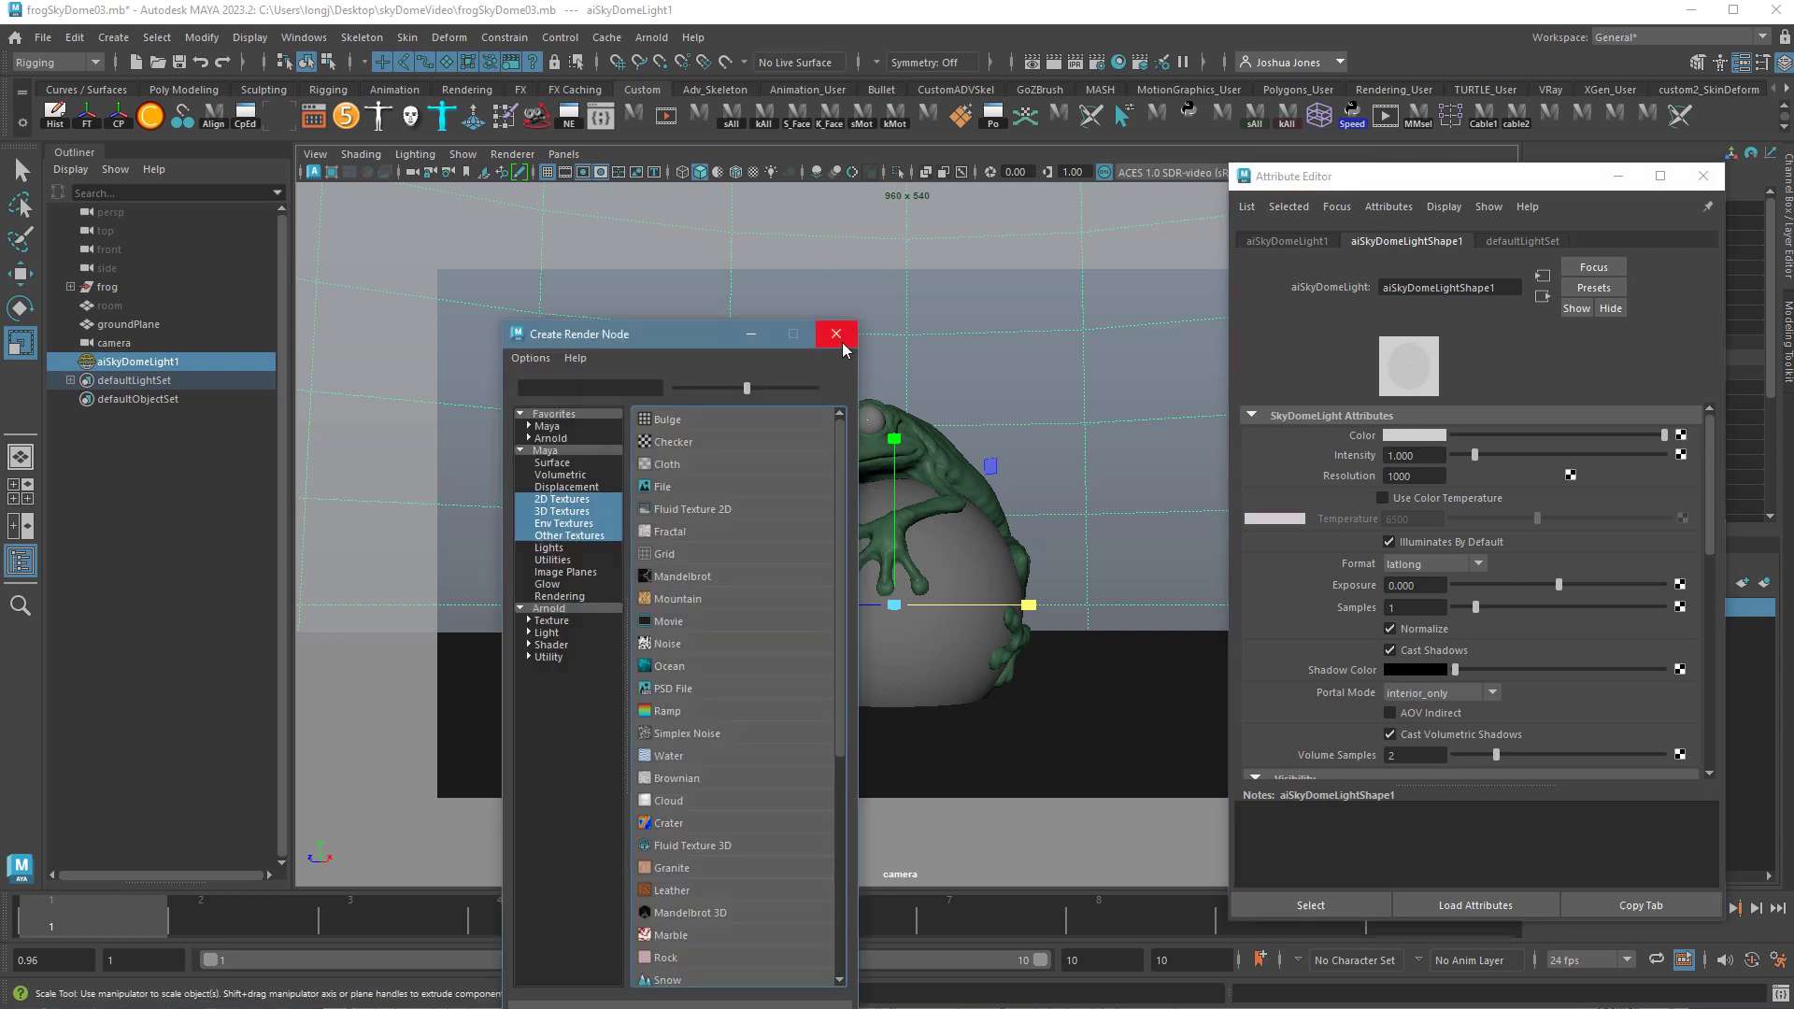
# Create a File texture for the dome colour loading syferfontein_6d_clear_puresky_4k.exr
pyautogui.click(688, 490)
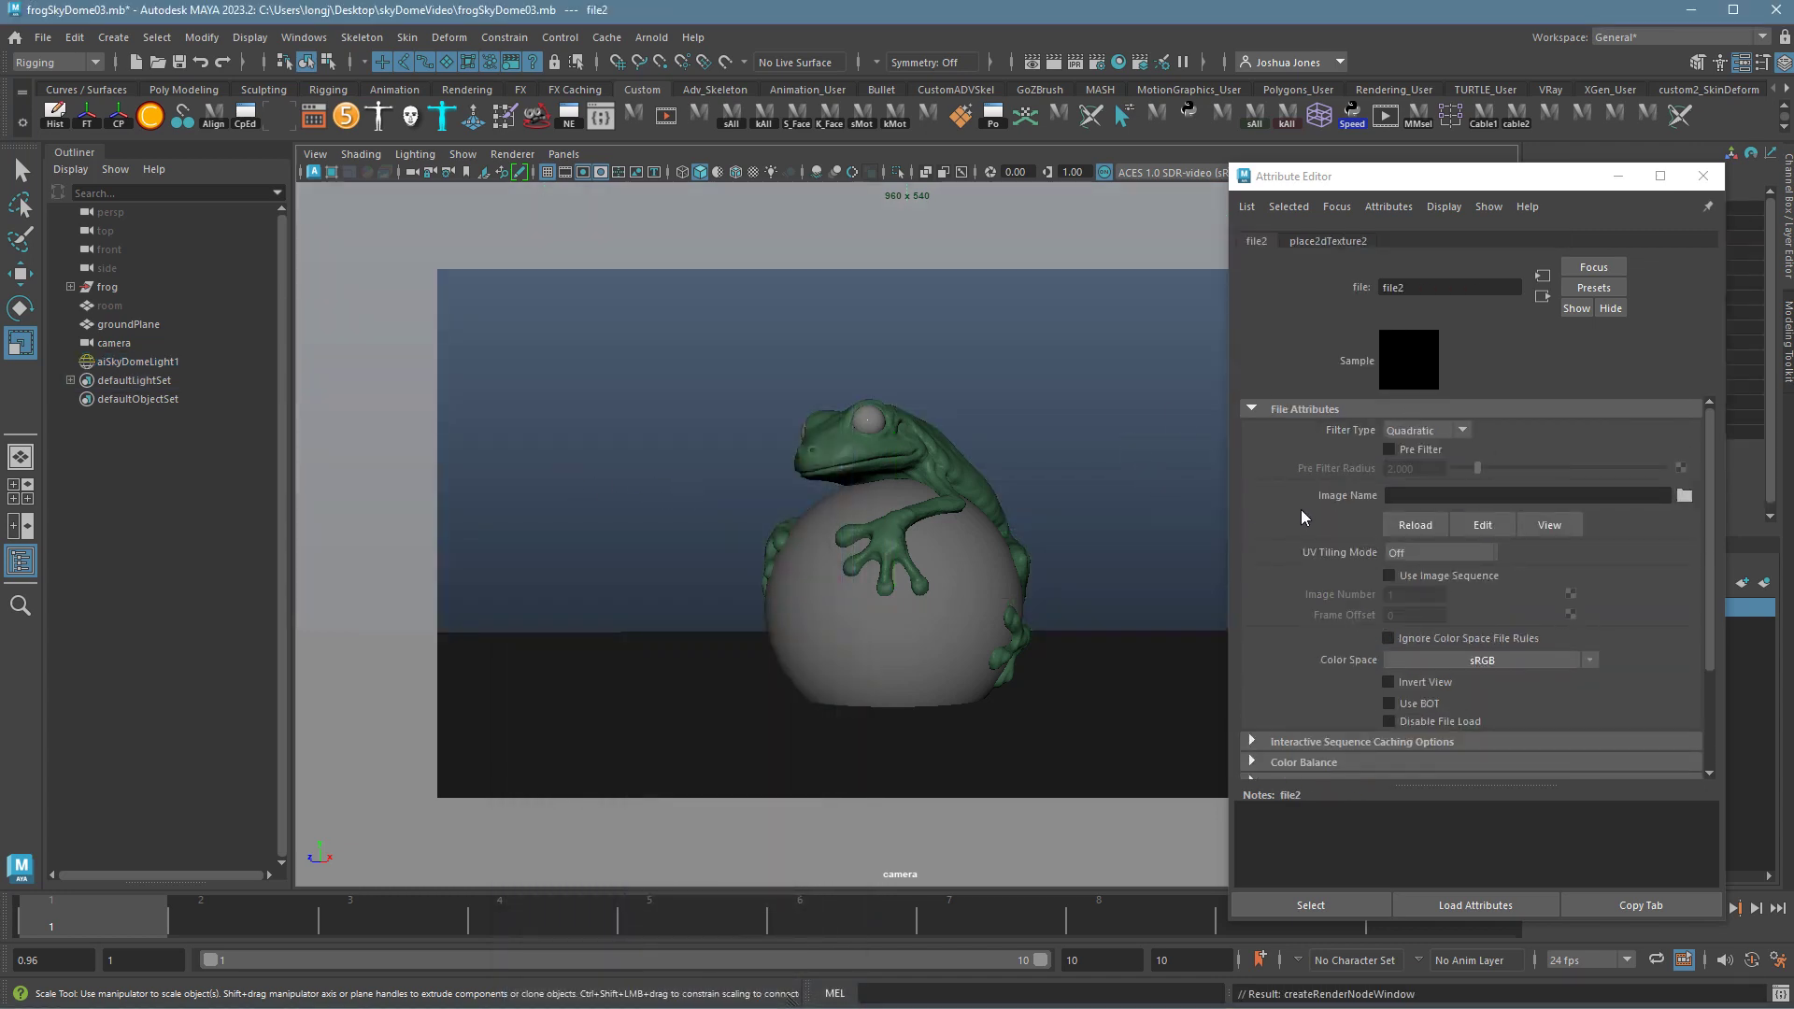
pyautogui.click(1683, 496)
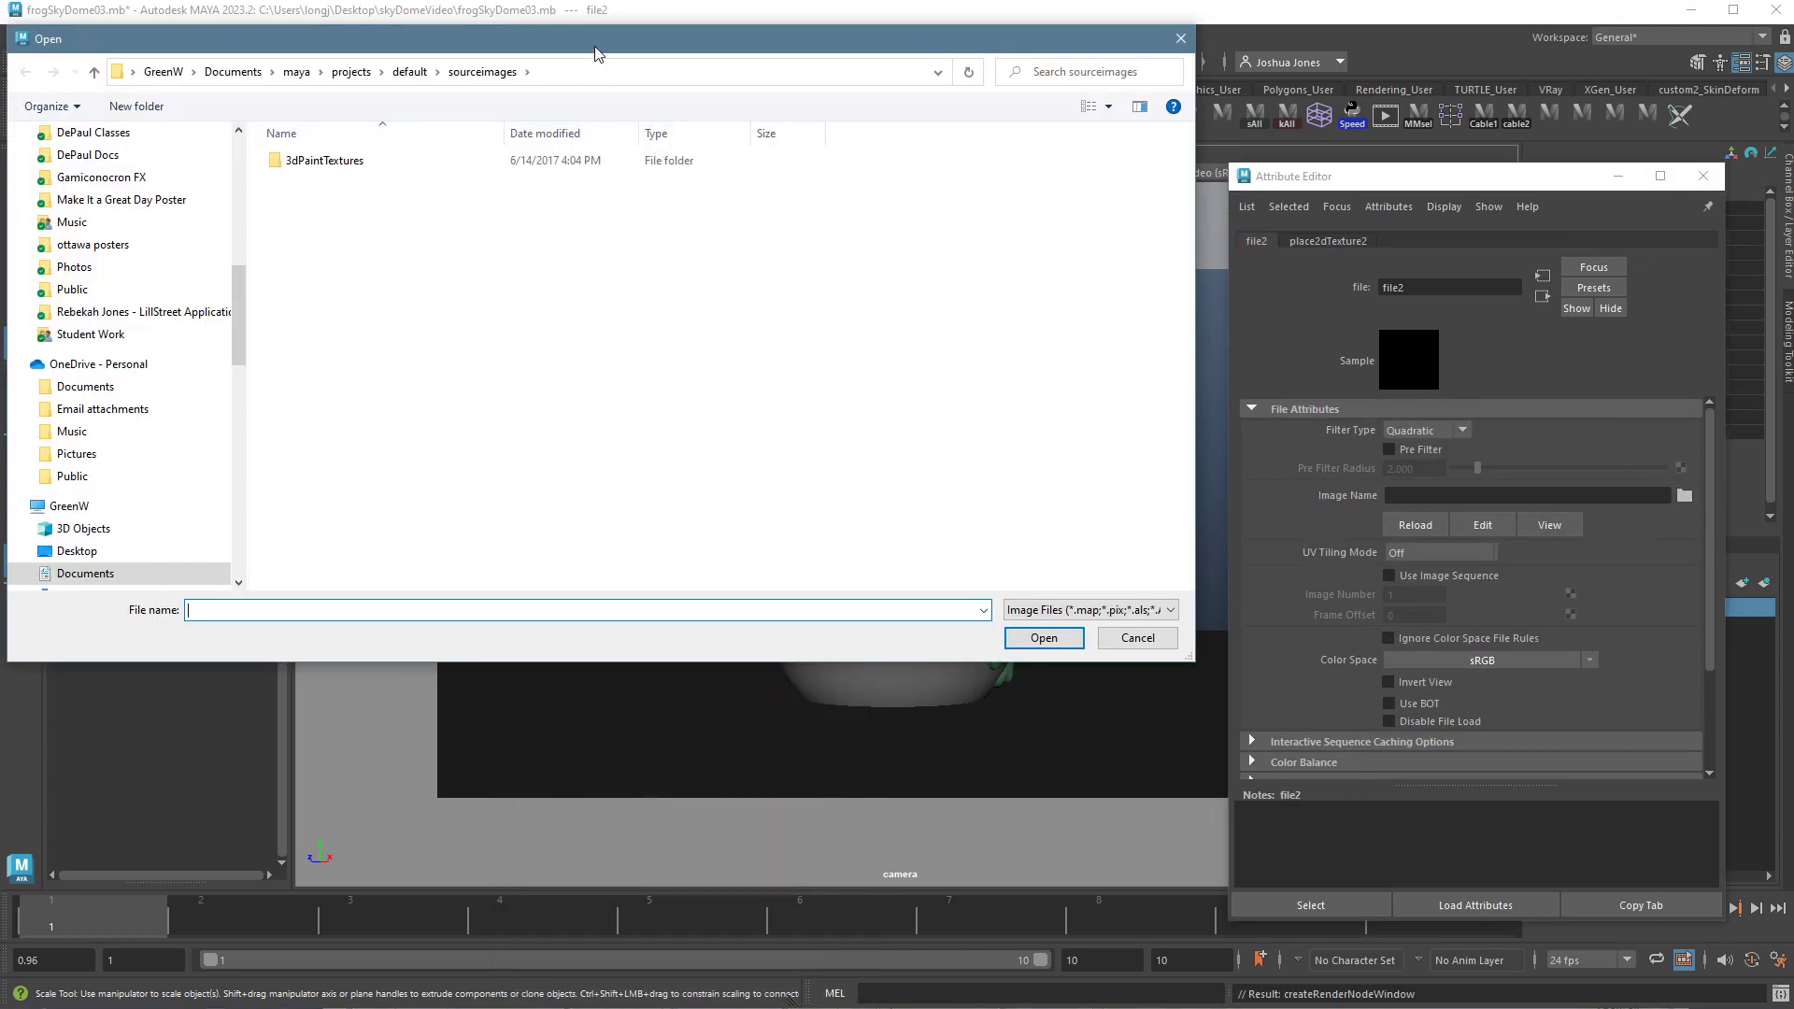
pyautogui.moveTo(598, 53); pyautogui.dragTo(829, 173)
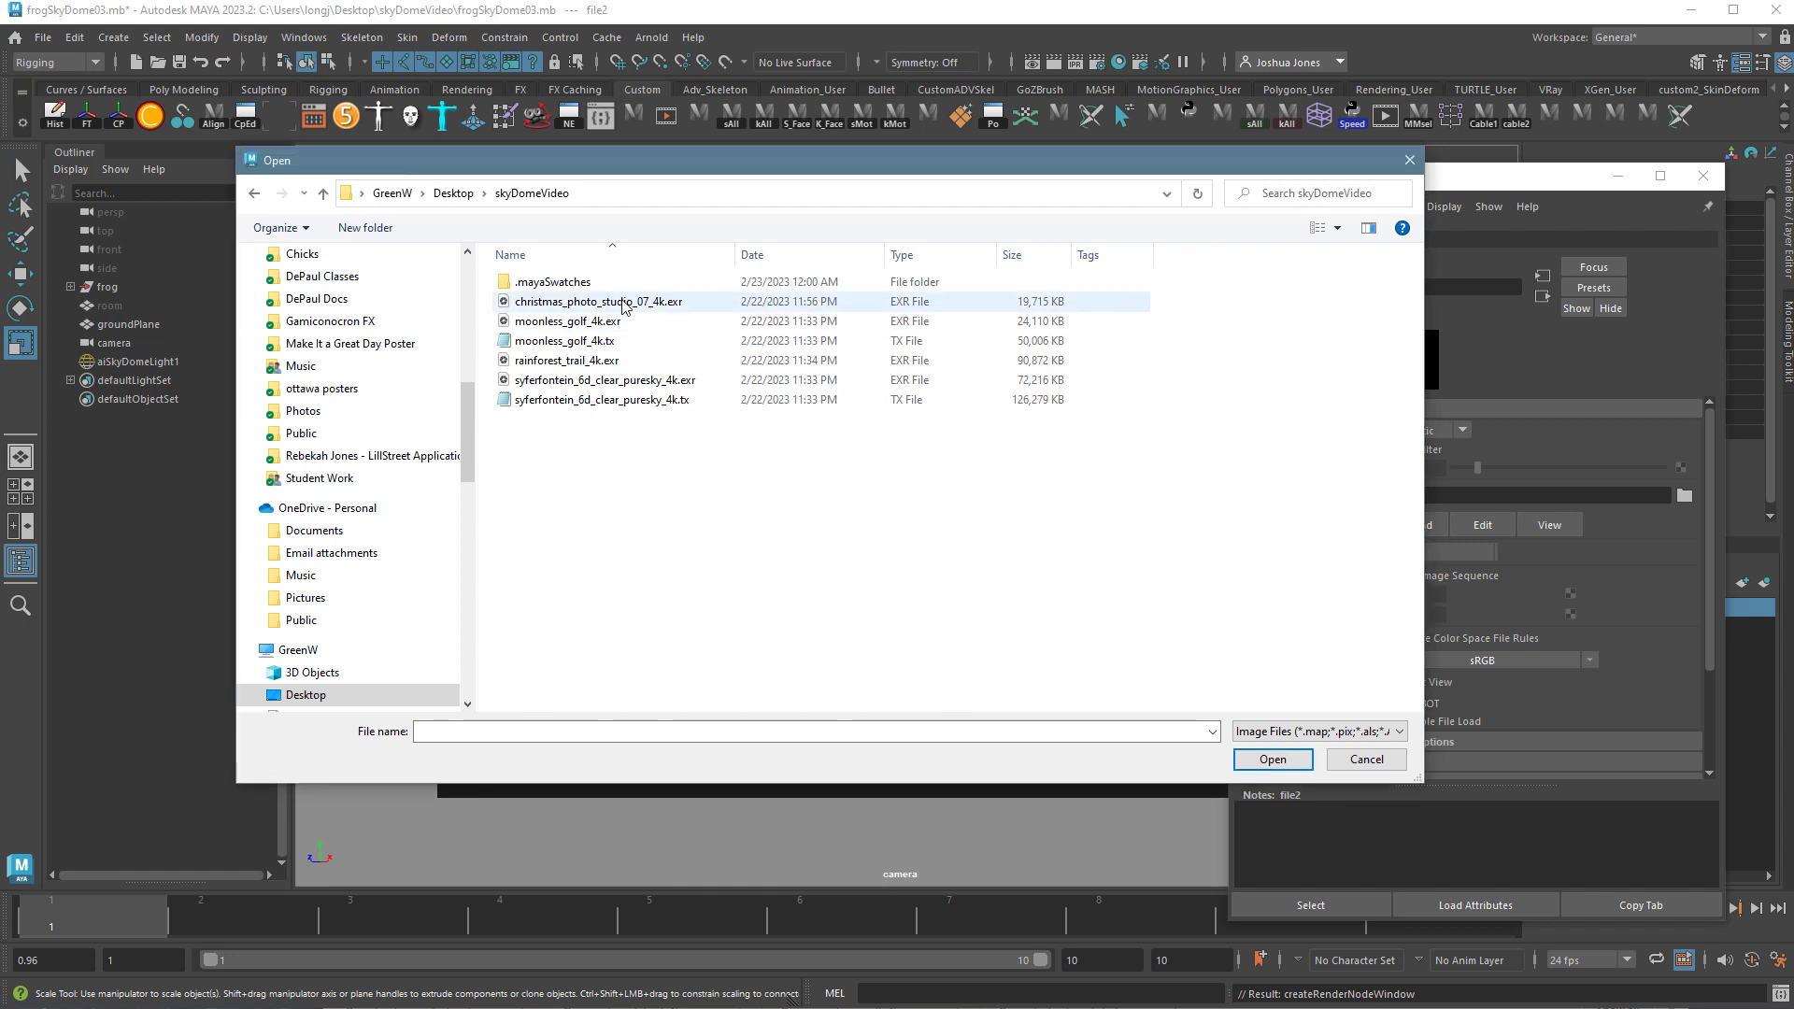
pyautogui.click(589, 303)
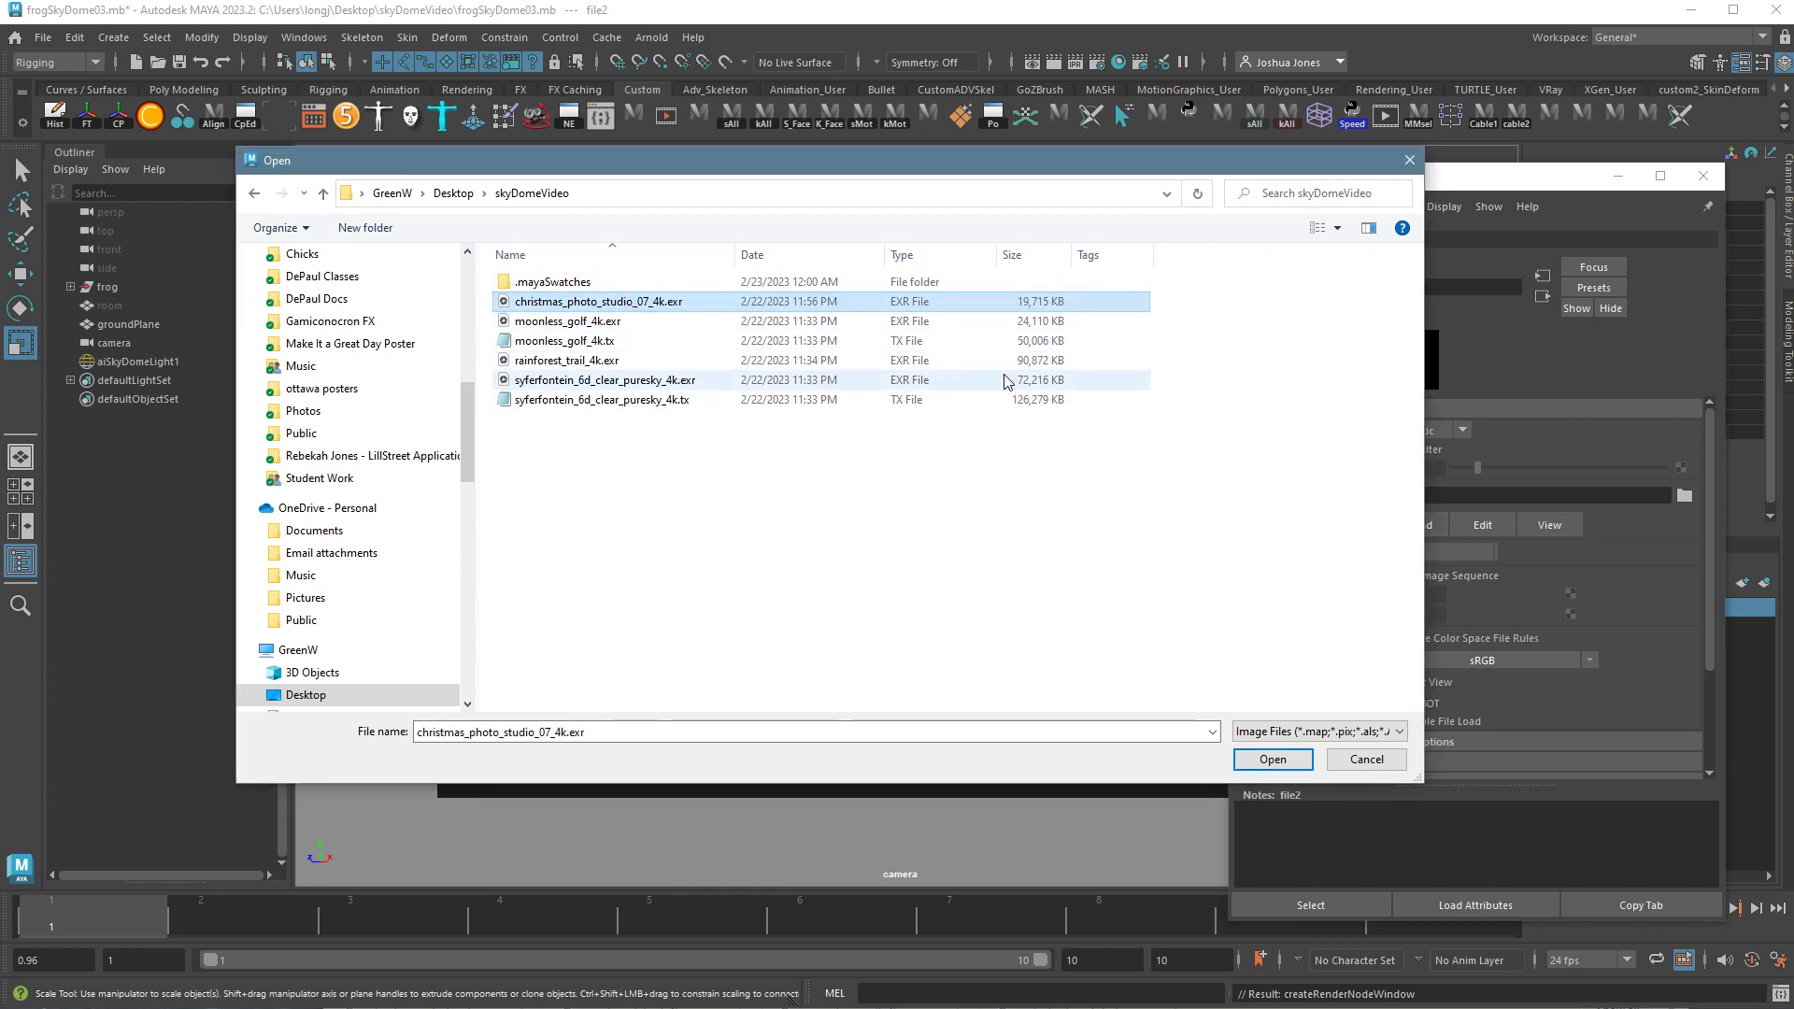
pyautogui.click(728, 507)
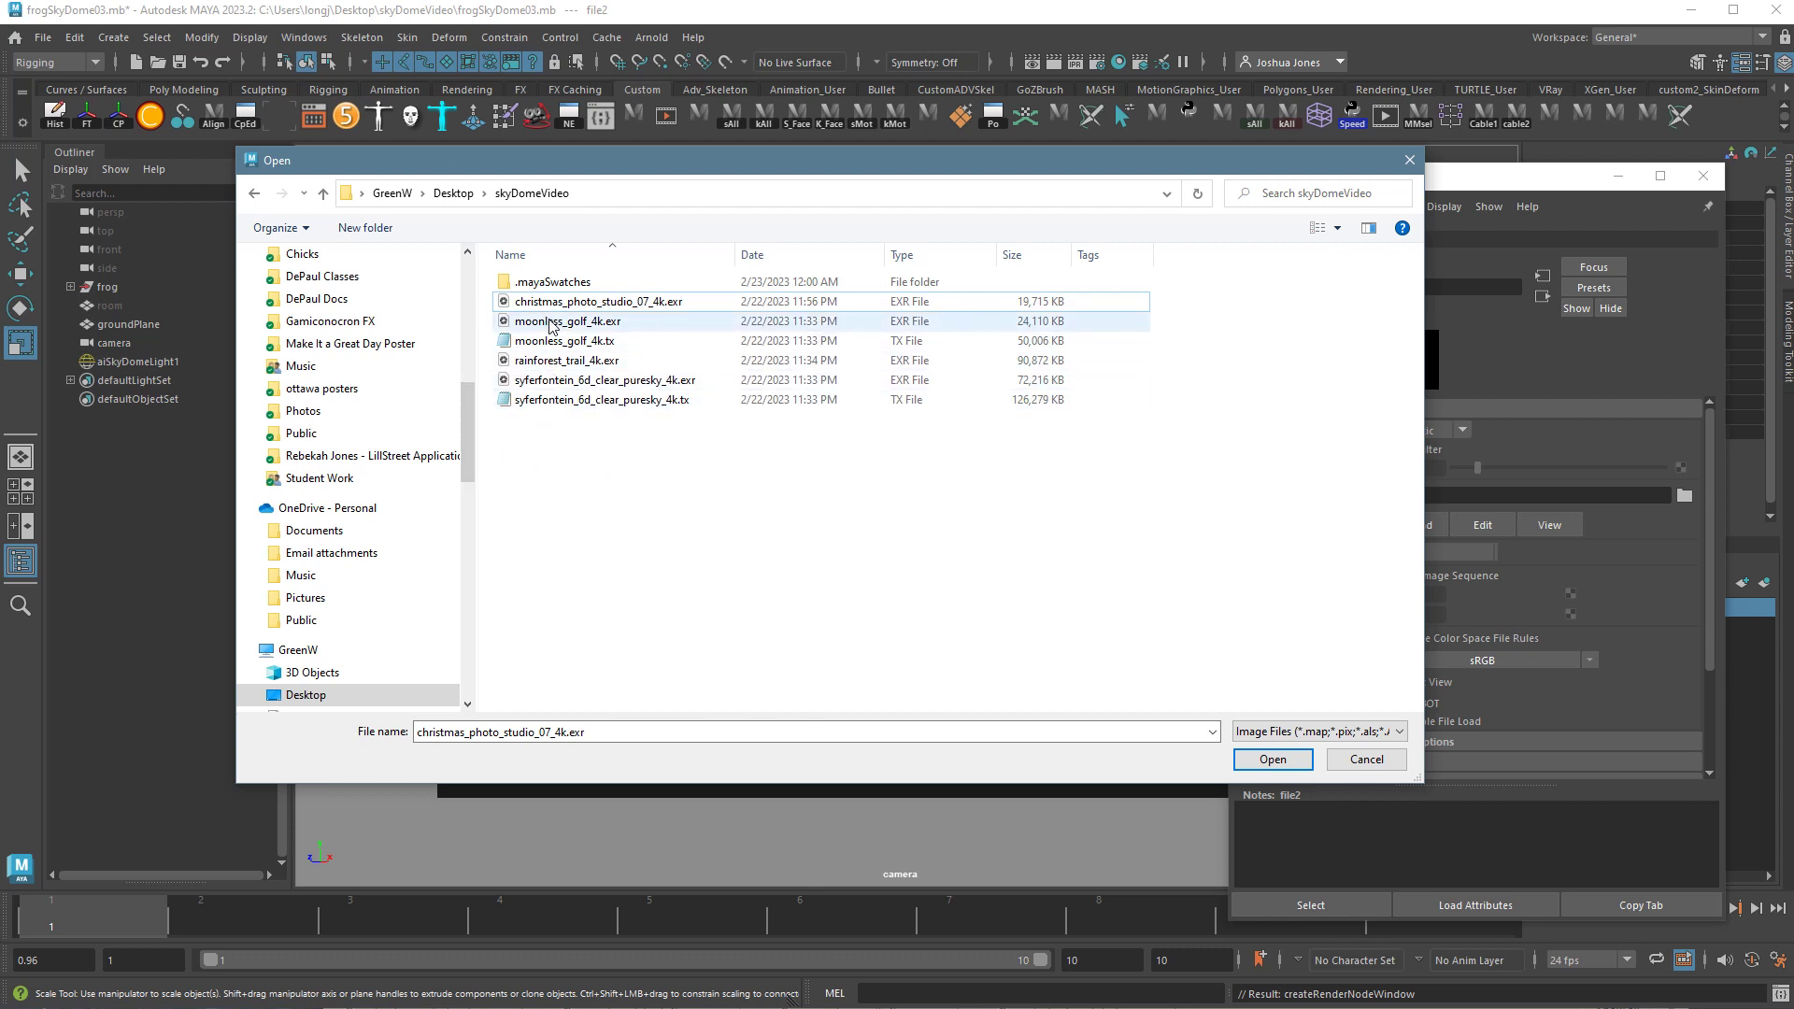
pyautogui.doubleClick(571, 382)
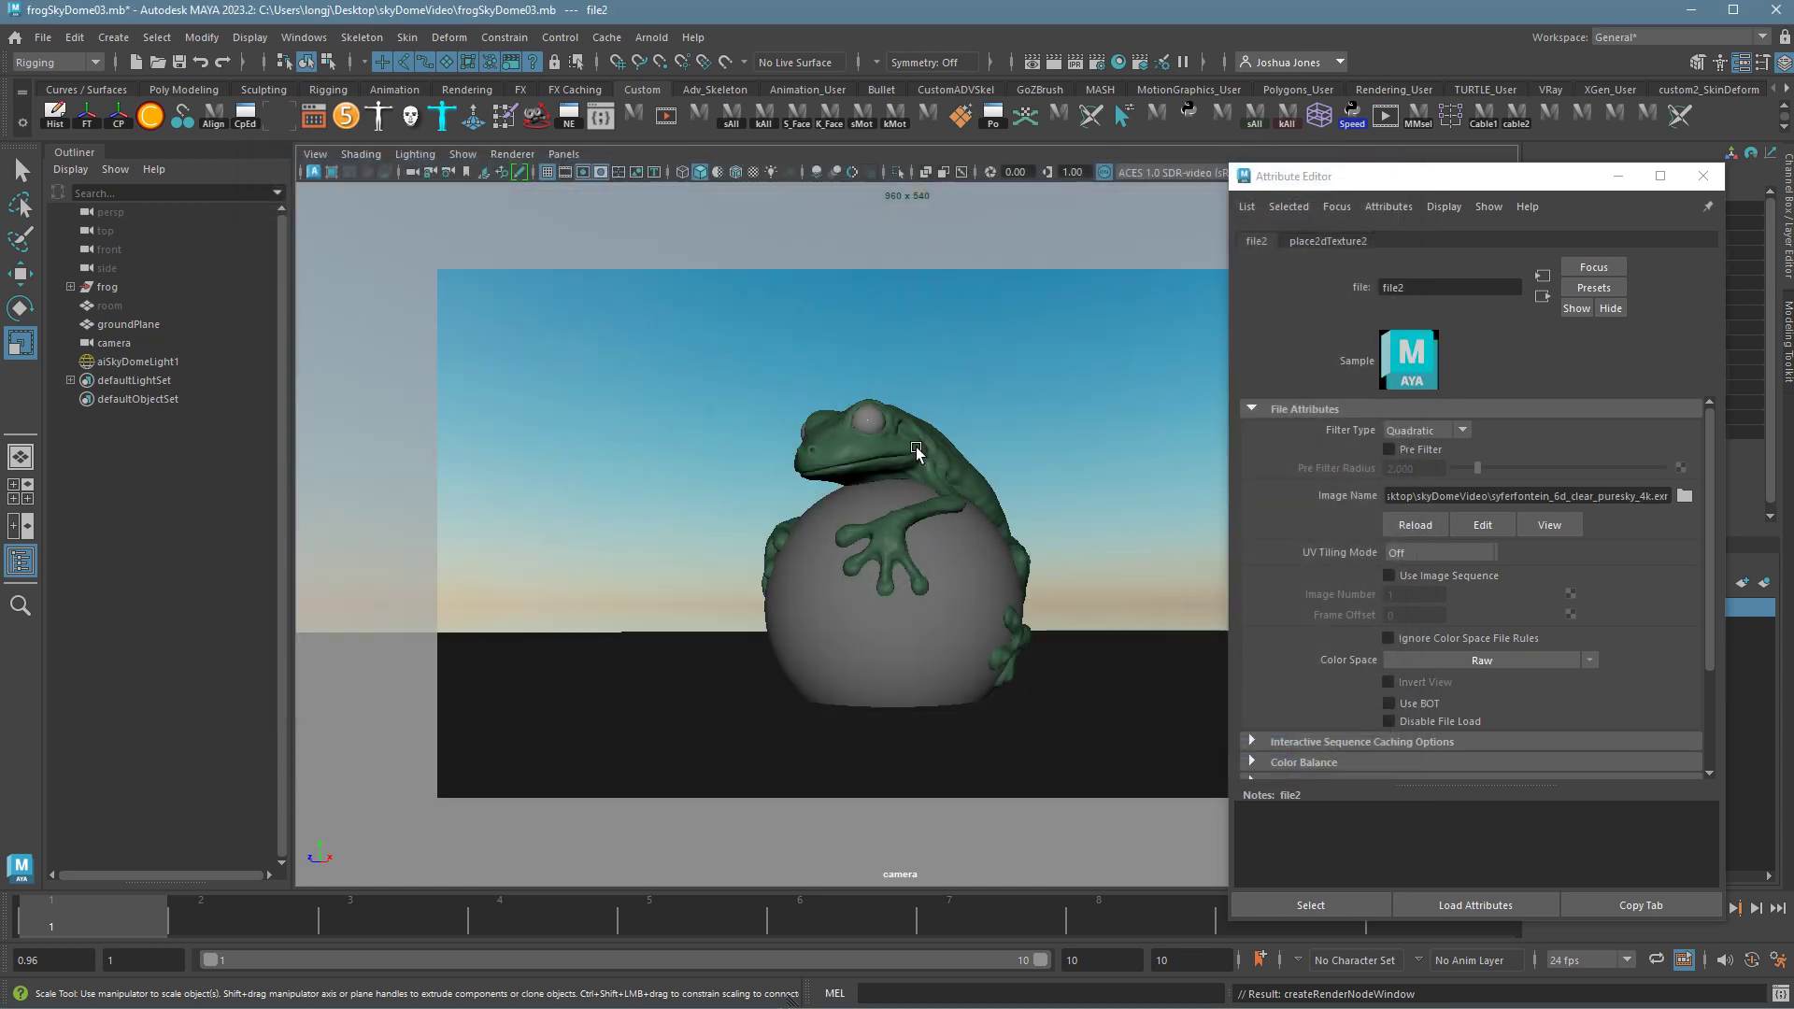
# Select the sky dome light and set the viewport to textured shading lit by scene lights
pyautogui.click(1023, 431)
pyautogui.press('6')
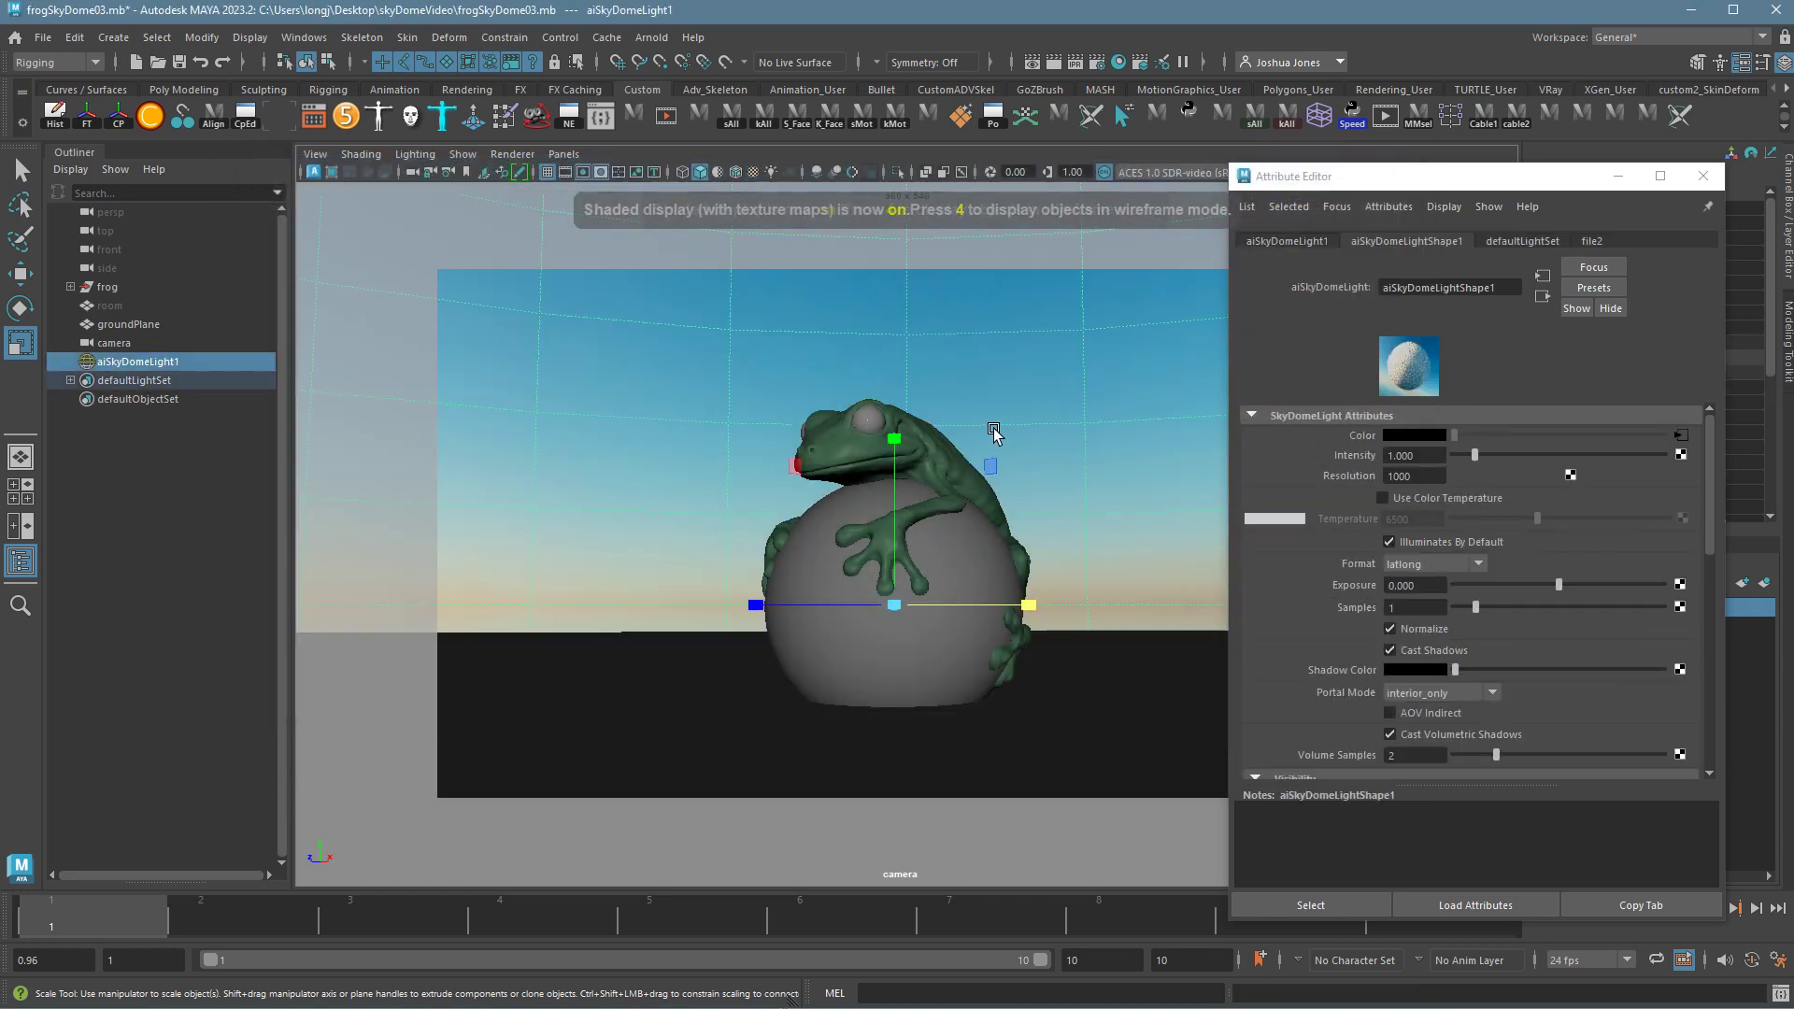
pyautogui.press('5')
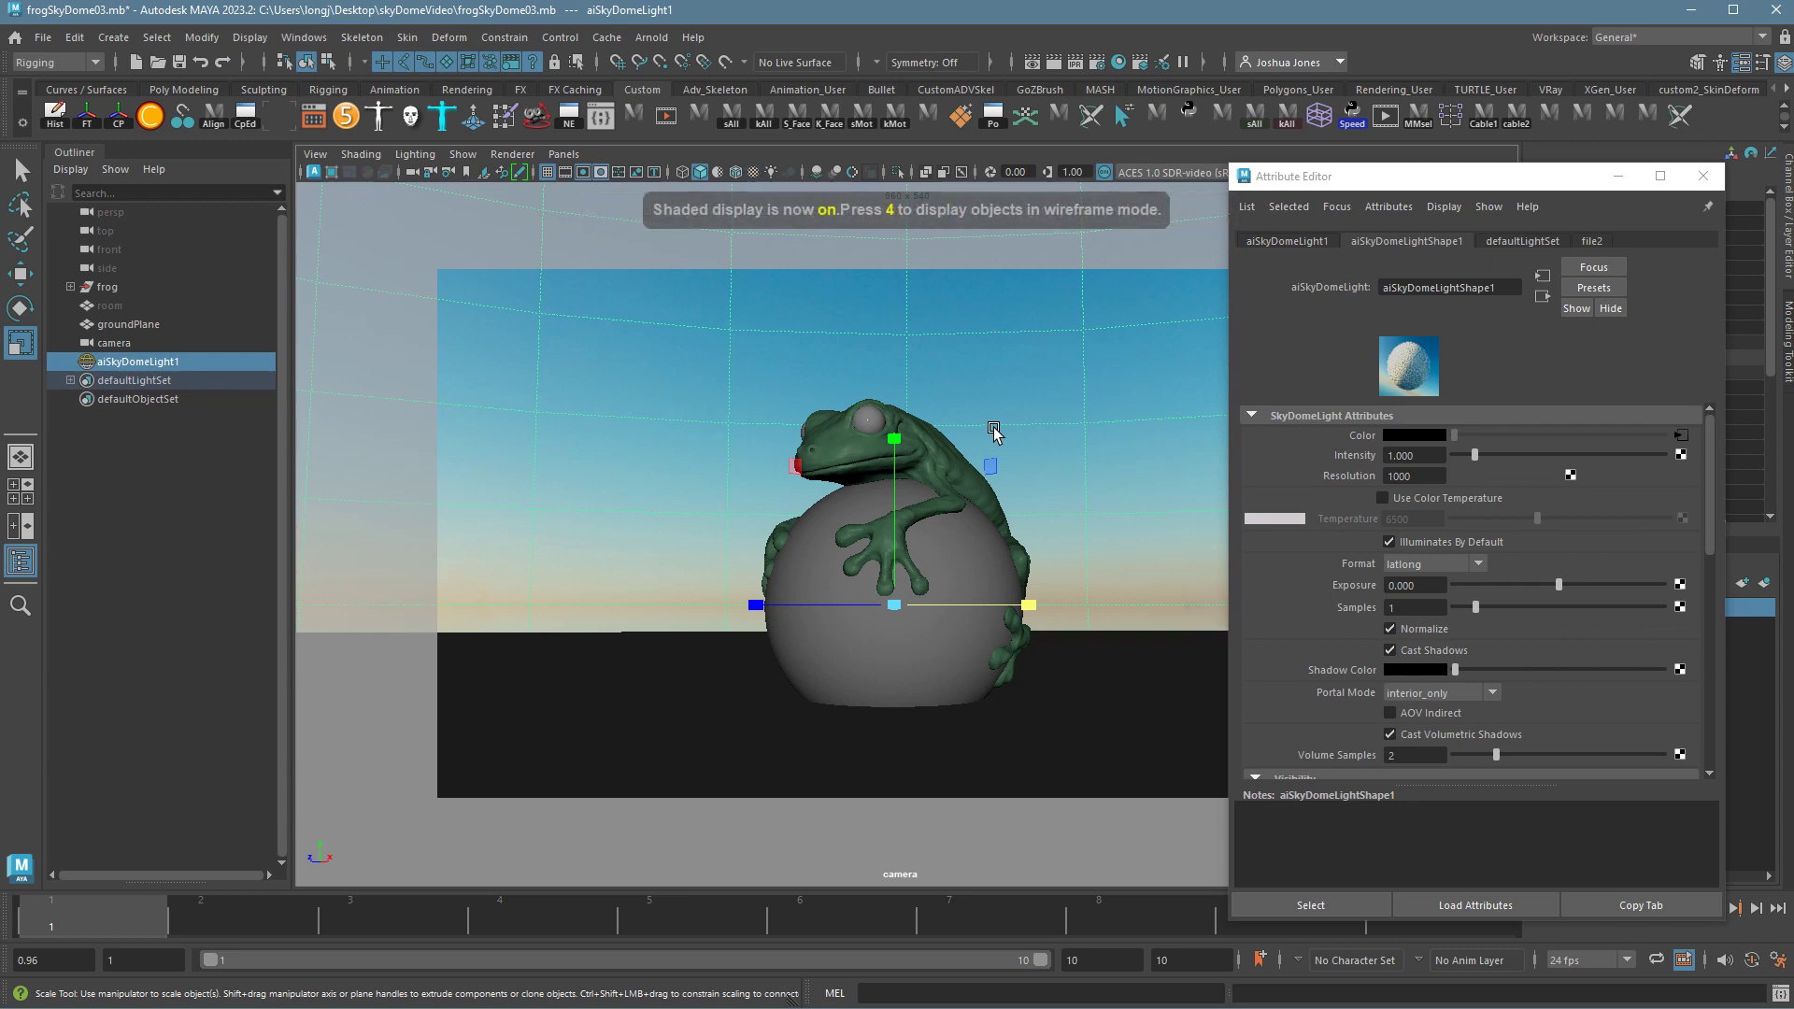
pyautogui.press('7')
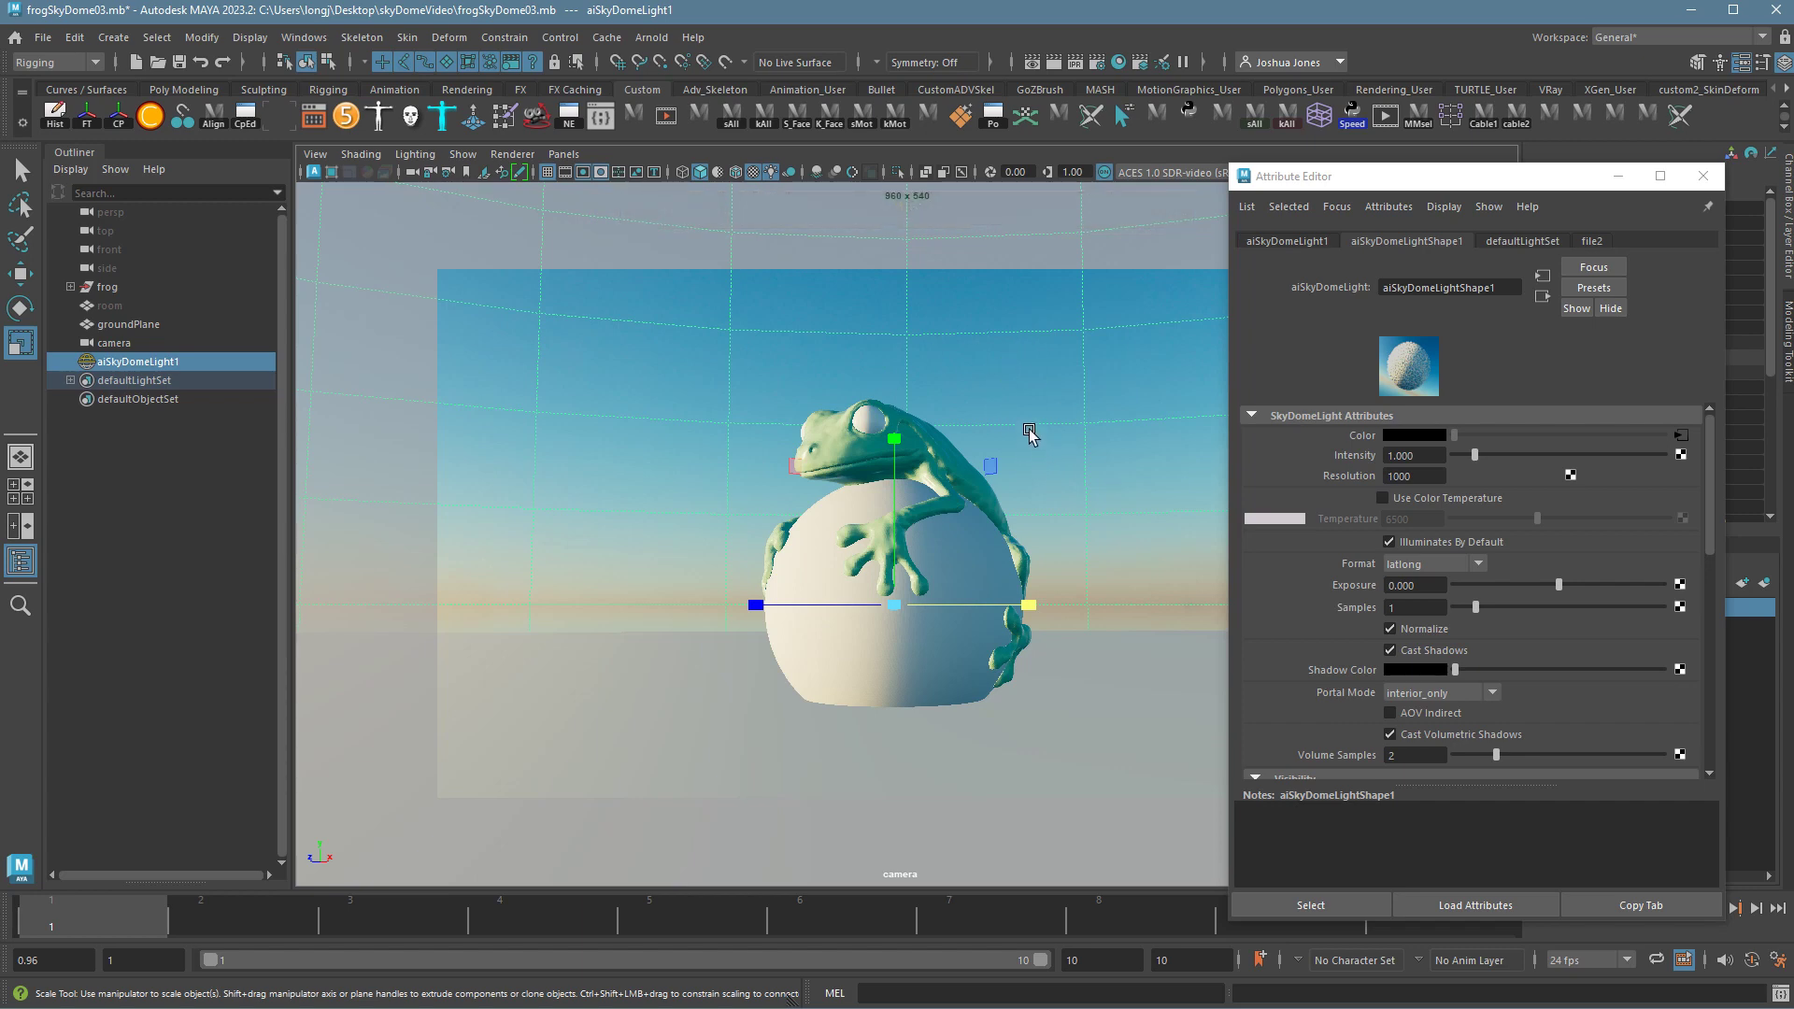
pyautogui.press('7')
pyautogui.press('7')
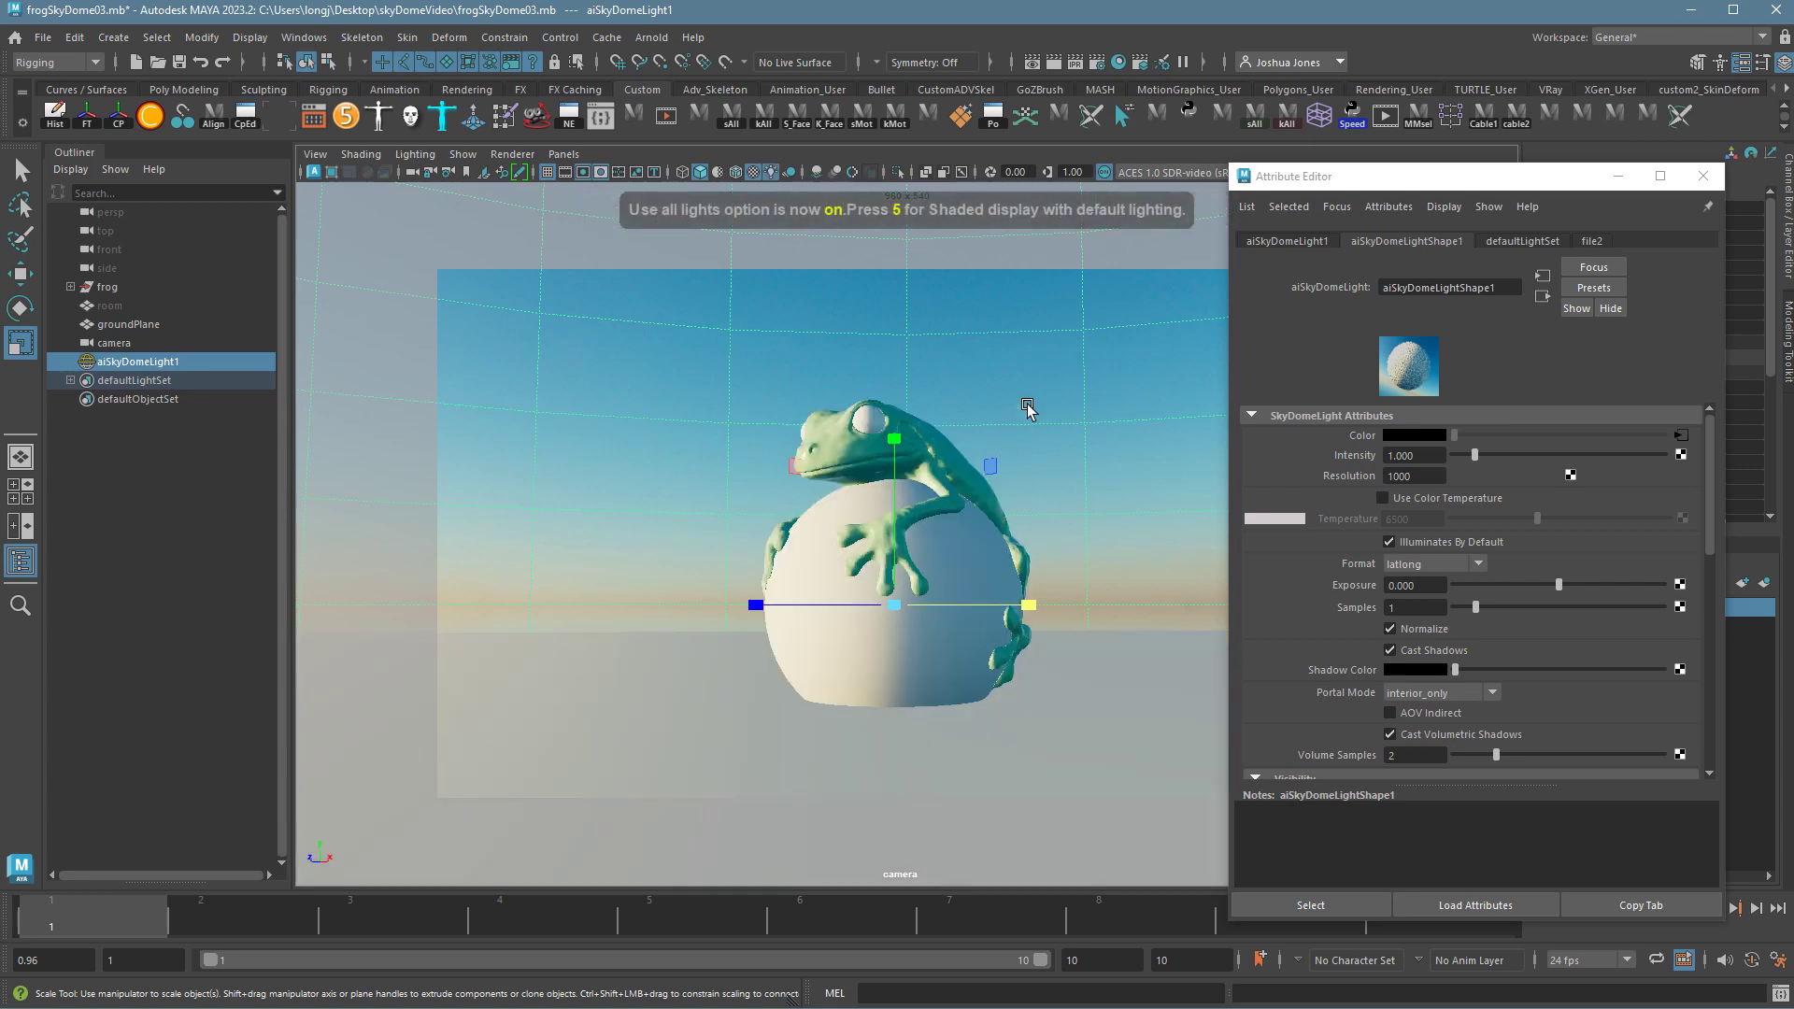
# Rotate the sky dome to about -45.7° around Y
pyautogui.press('e')
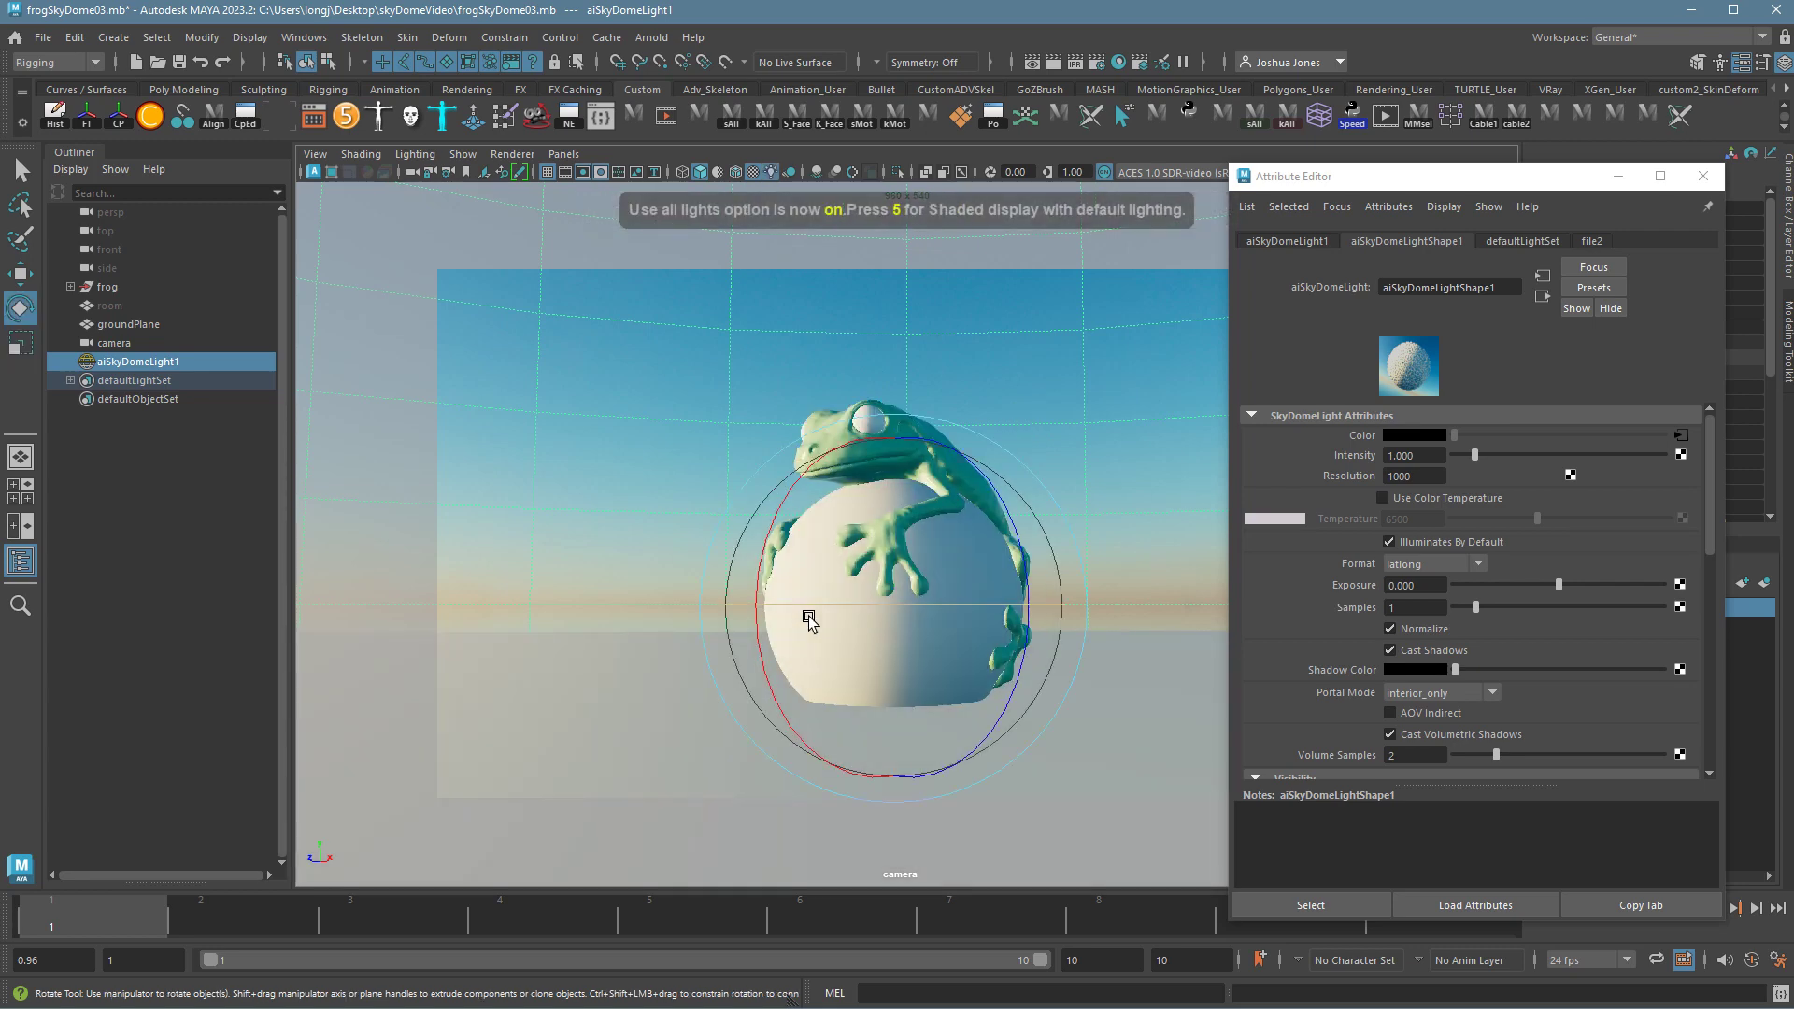
pyautogui.moveTo(811, 615); pyautogui.dragTo(749, 596)
pyautogui.moveTo(905, 529); pyautogui.dragTo(911, 612)
pyautogui.hotkey('ctrl', 'z')
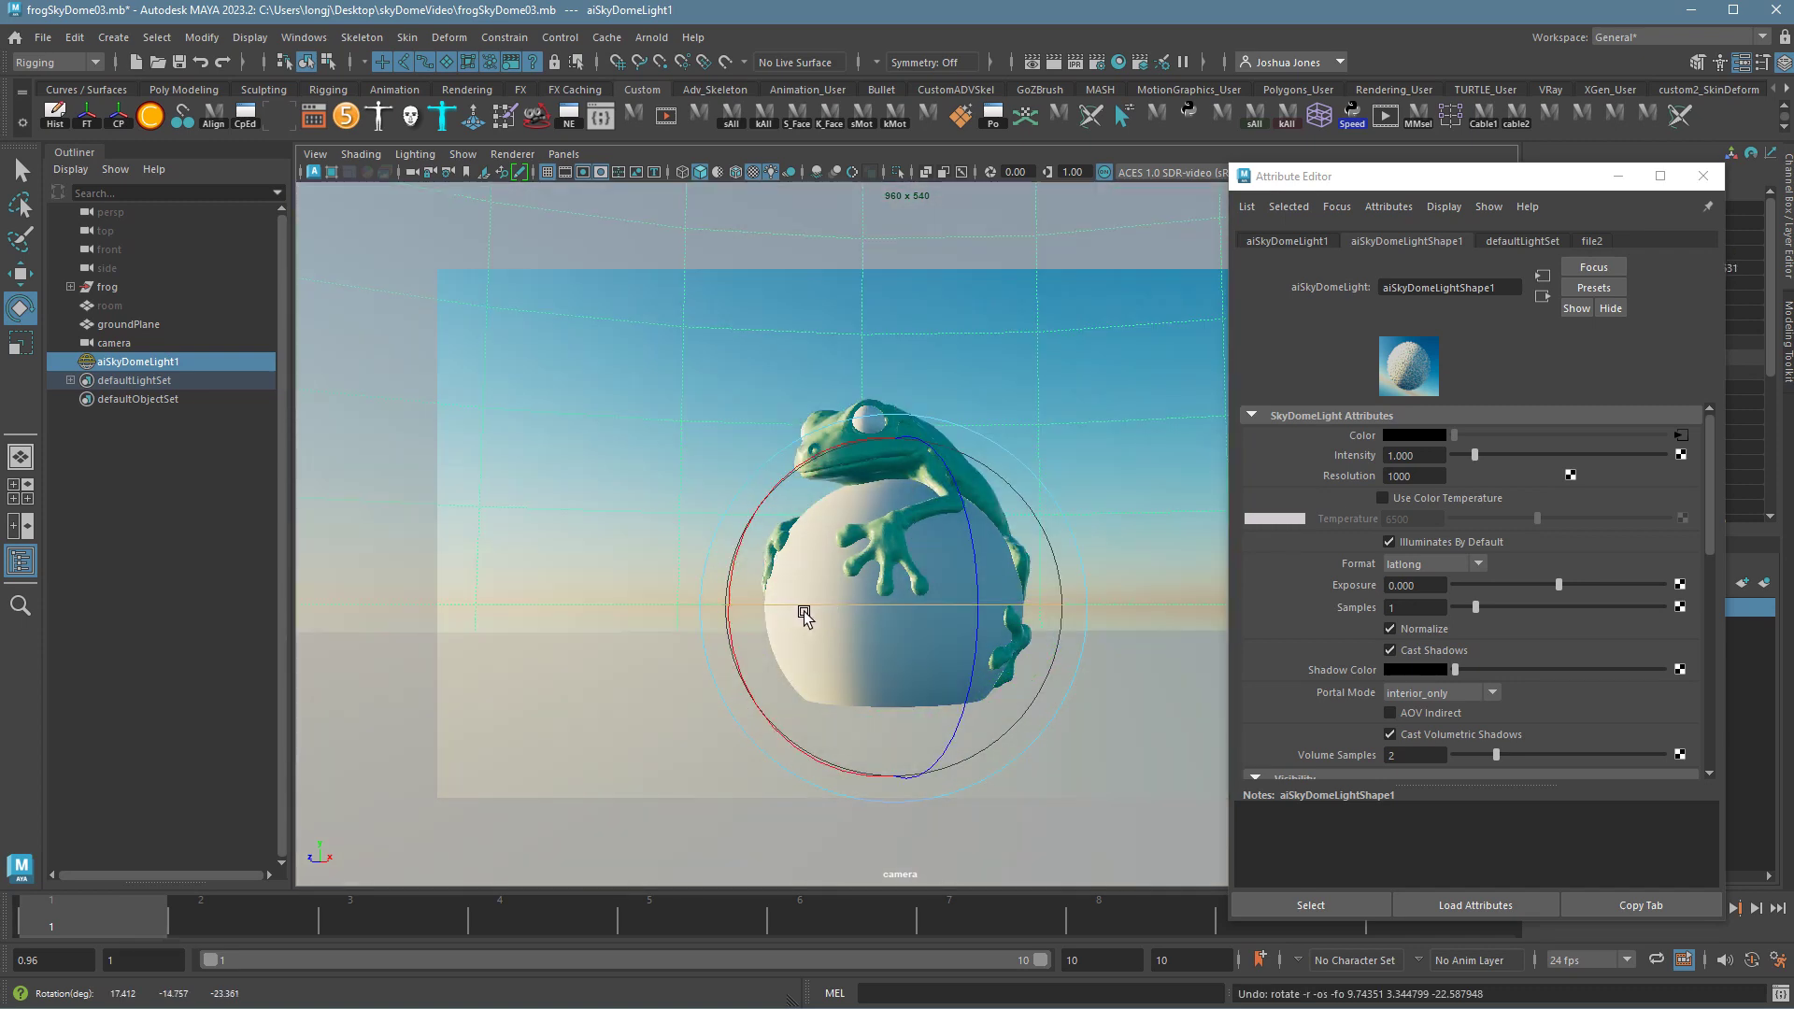
pyautogui.moveTo(822, 612); pyautogui.dragTo(763, 618)
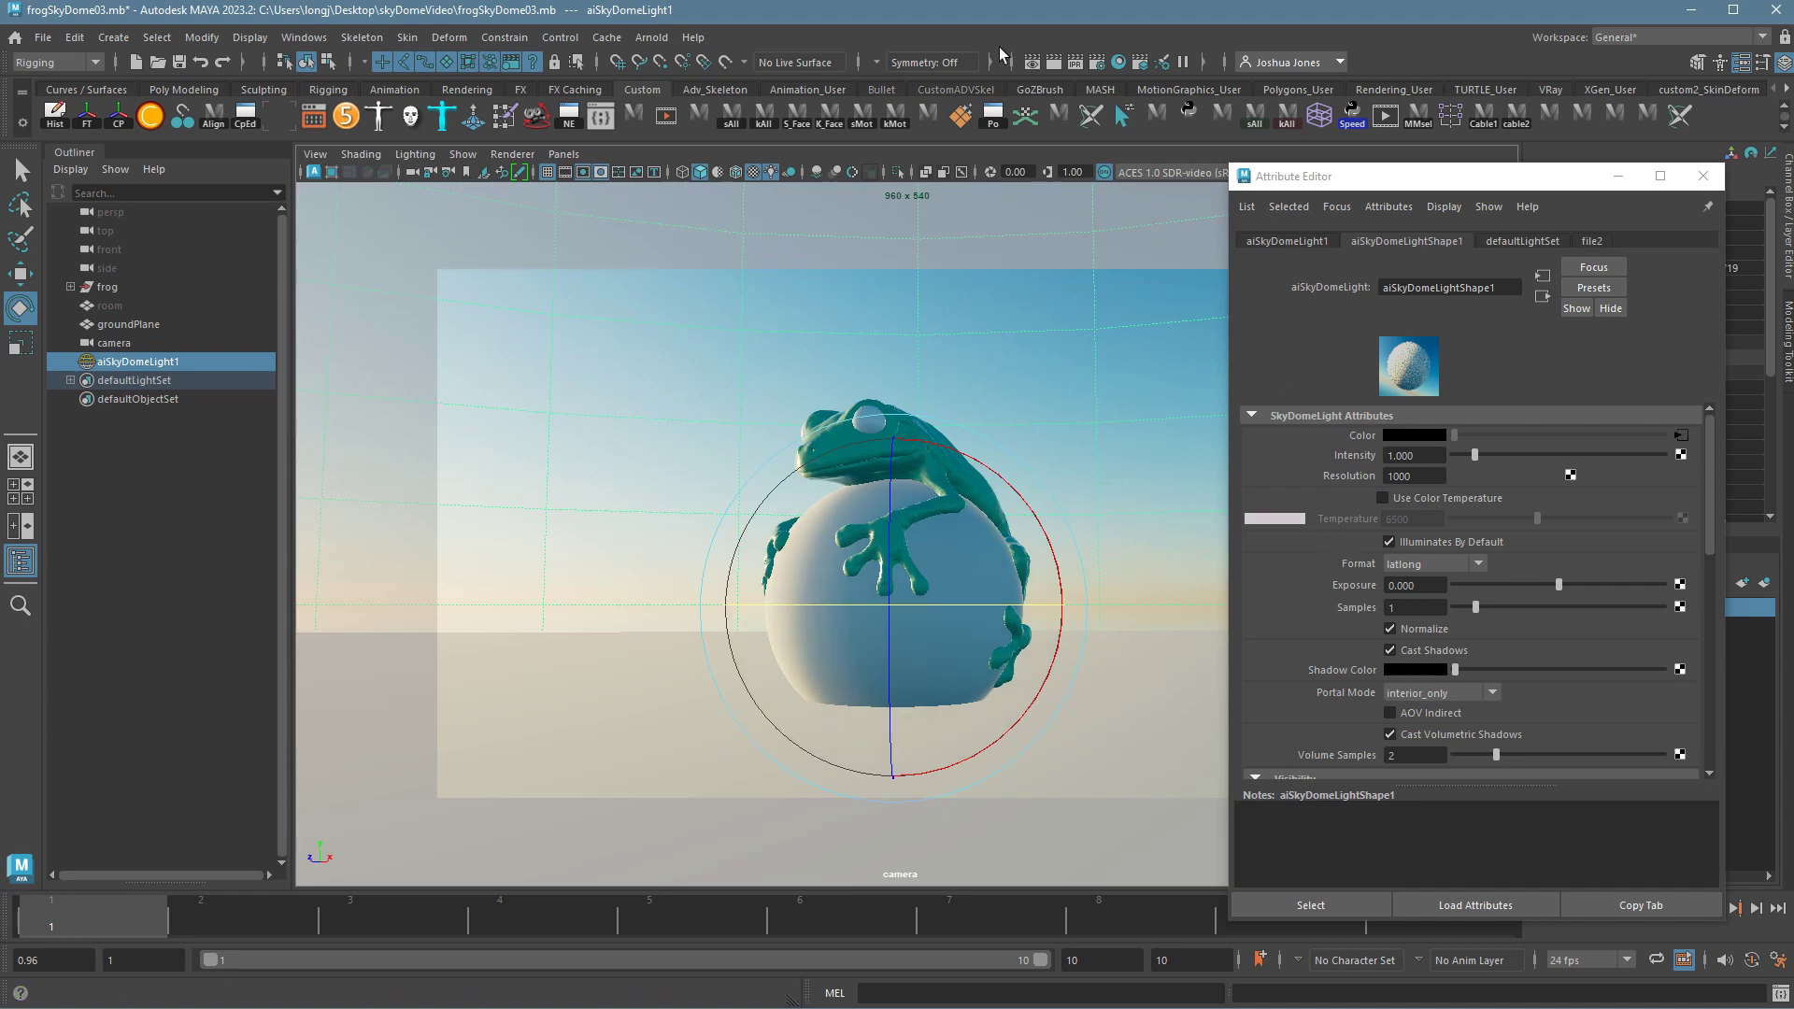
# Start an Arnold IPR render and set the sky dome light's Intensity to 1.166
pyautogui.click(1085, 71)
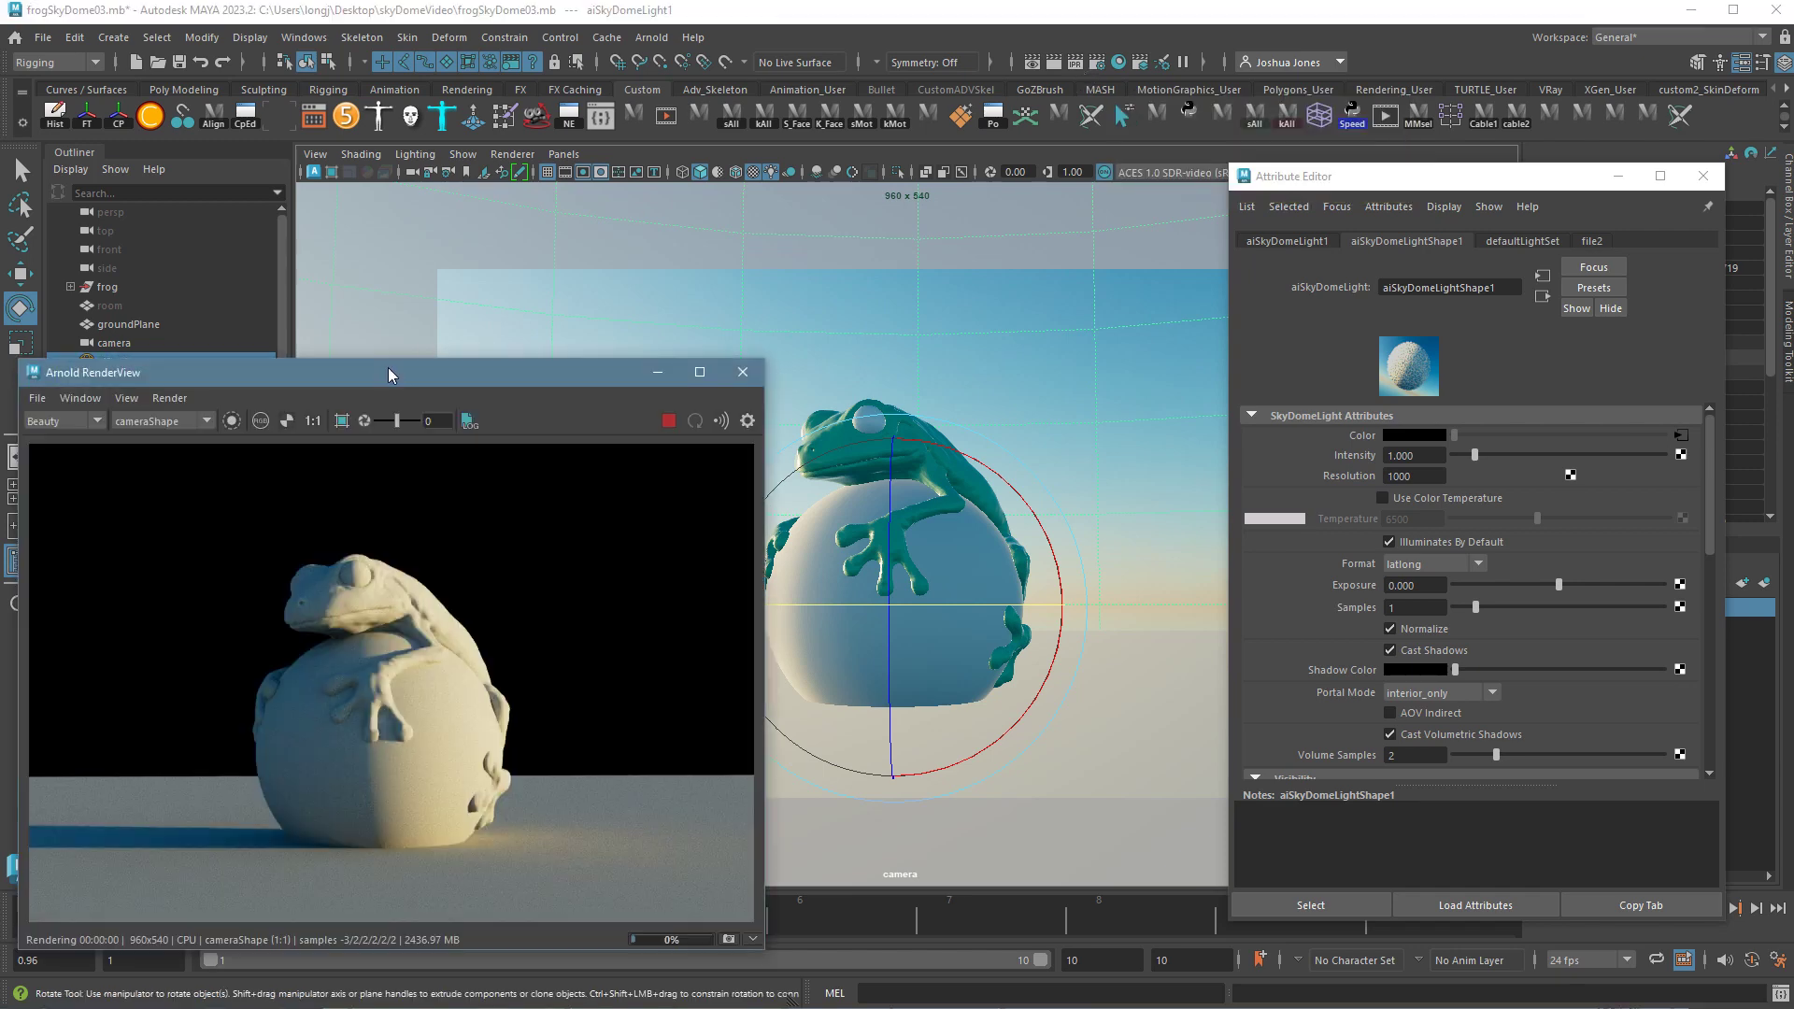
pyautogui.moveTo(388, 371); pyautogui.dragTo(421, 324)
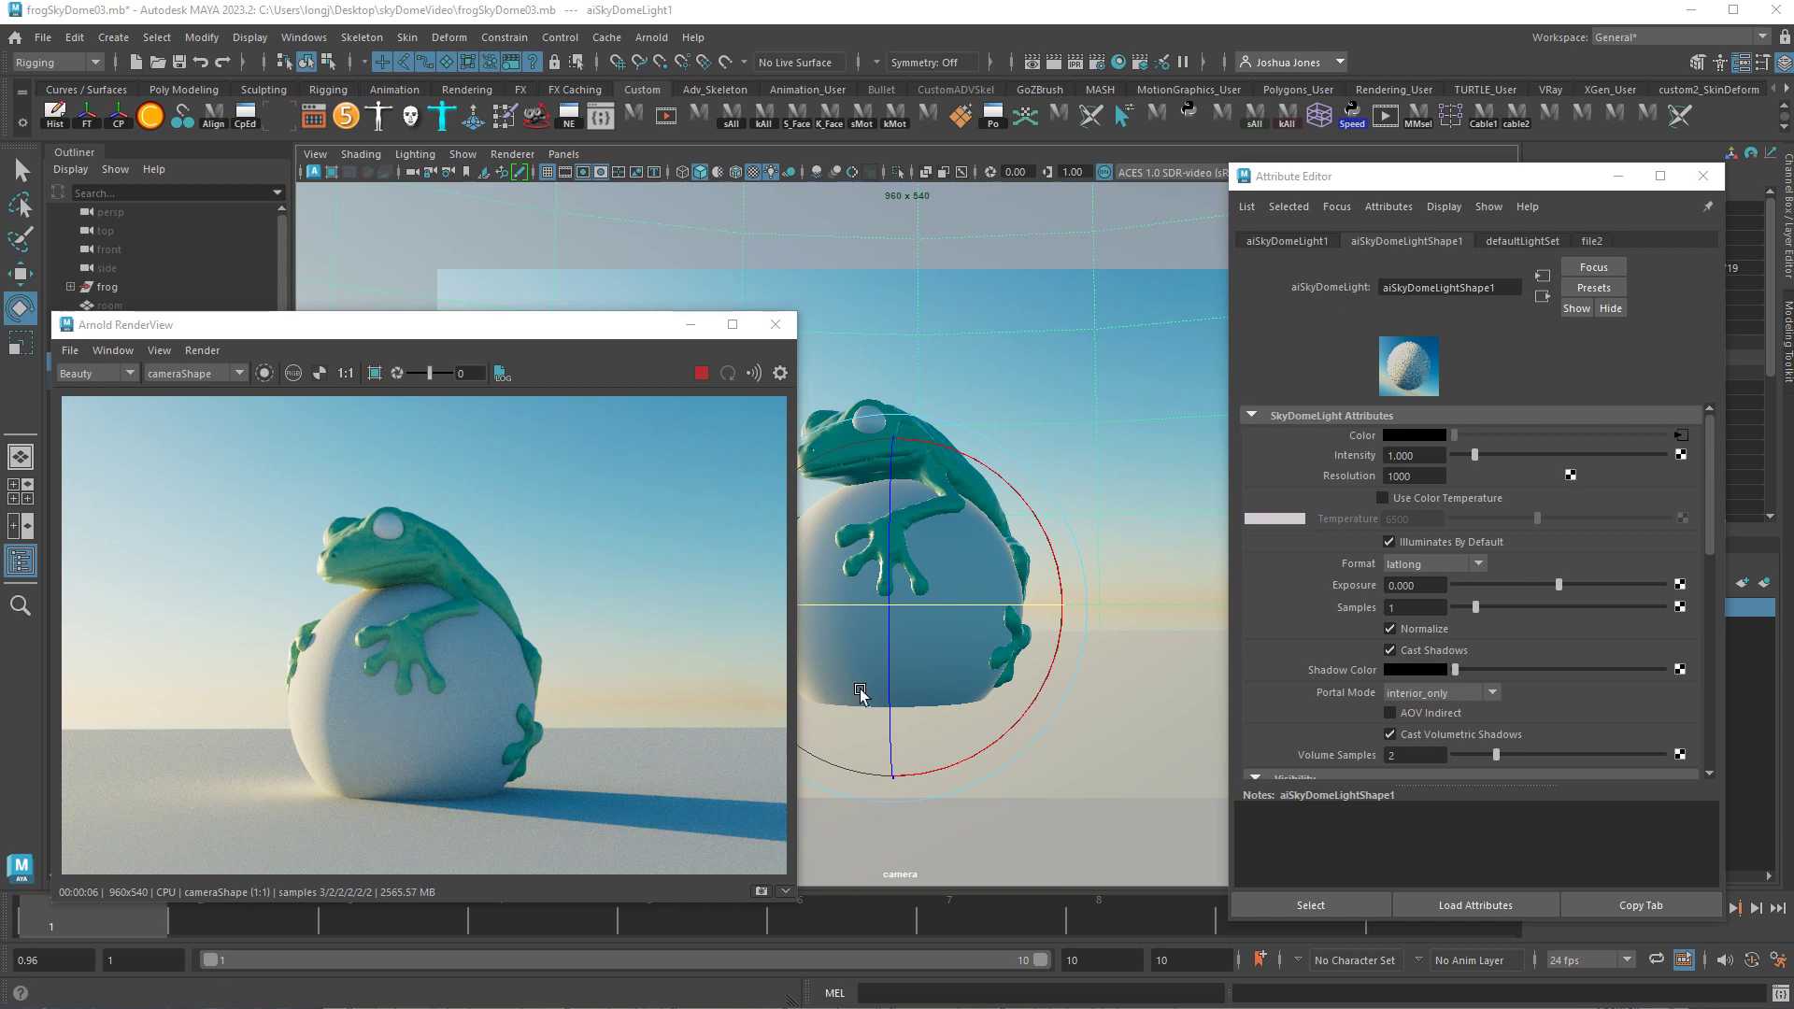
pyautogui.click(1472, 454)
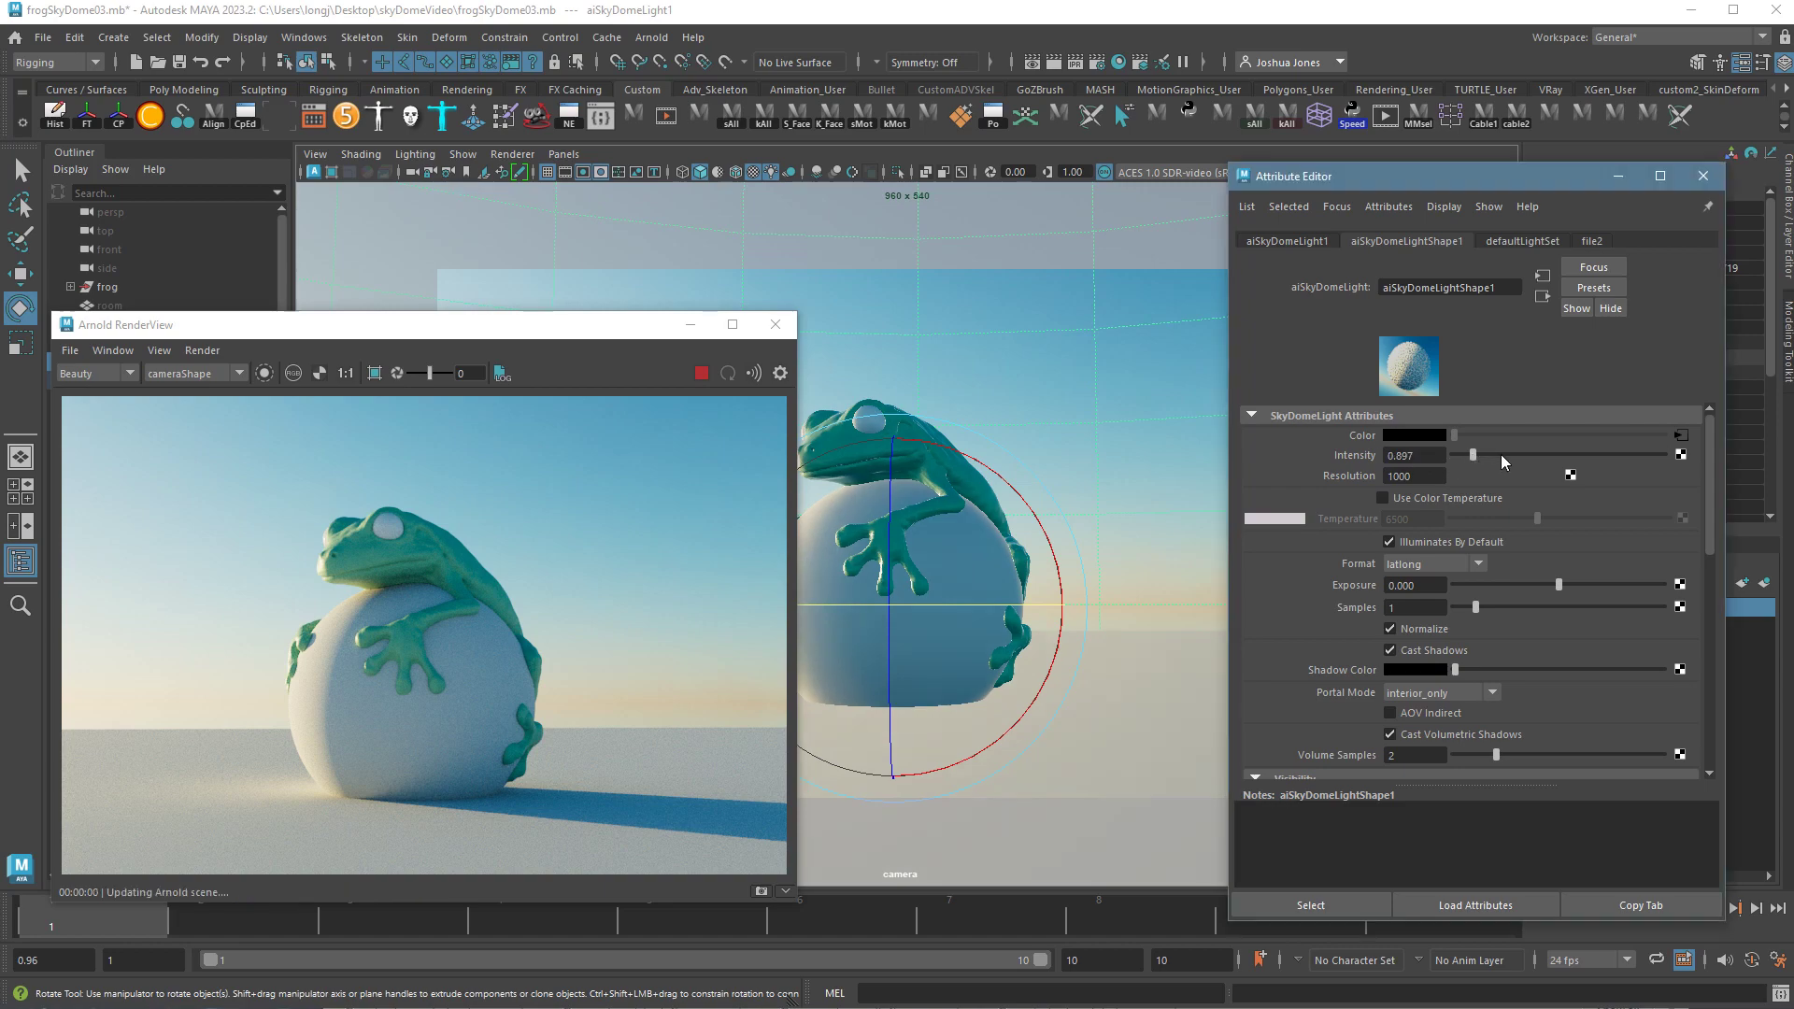
pyautogui.click(1490, 456)
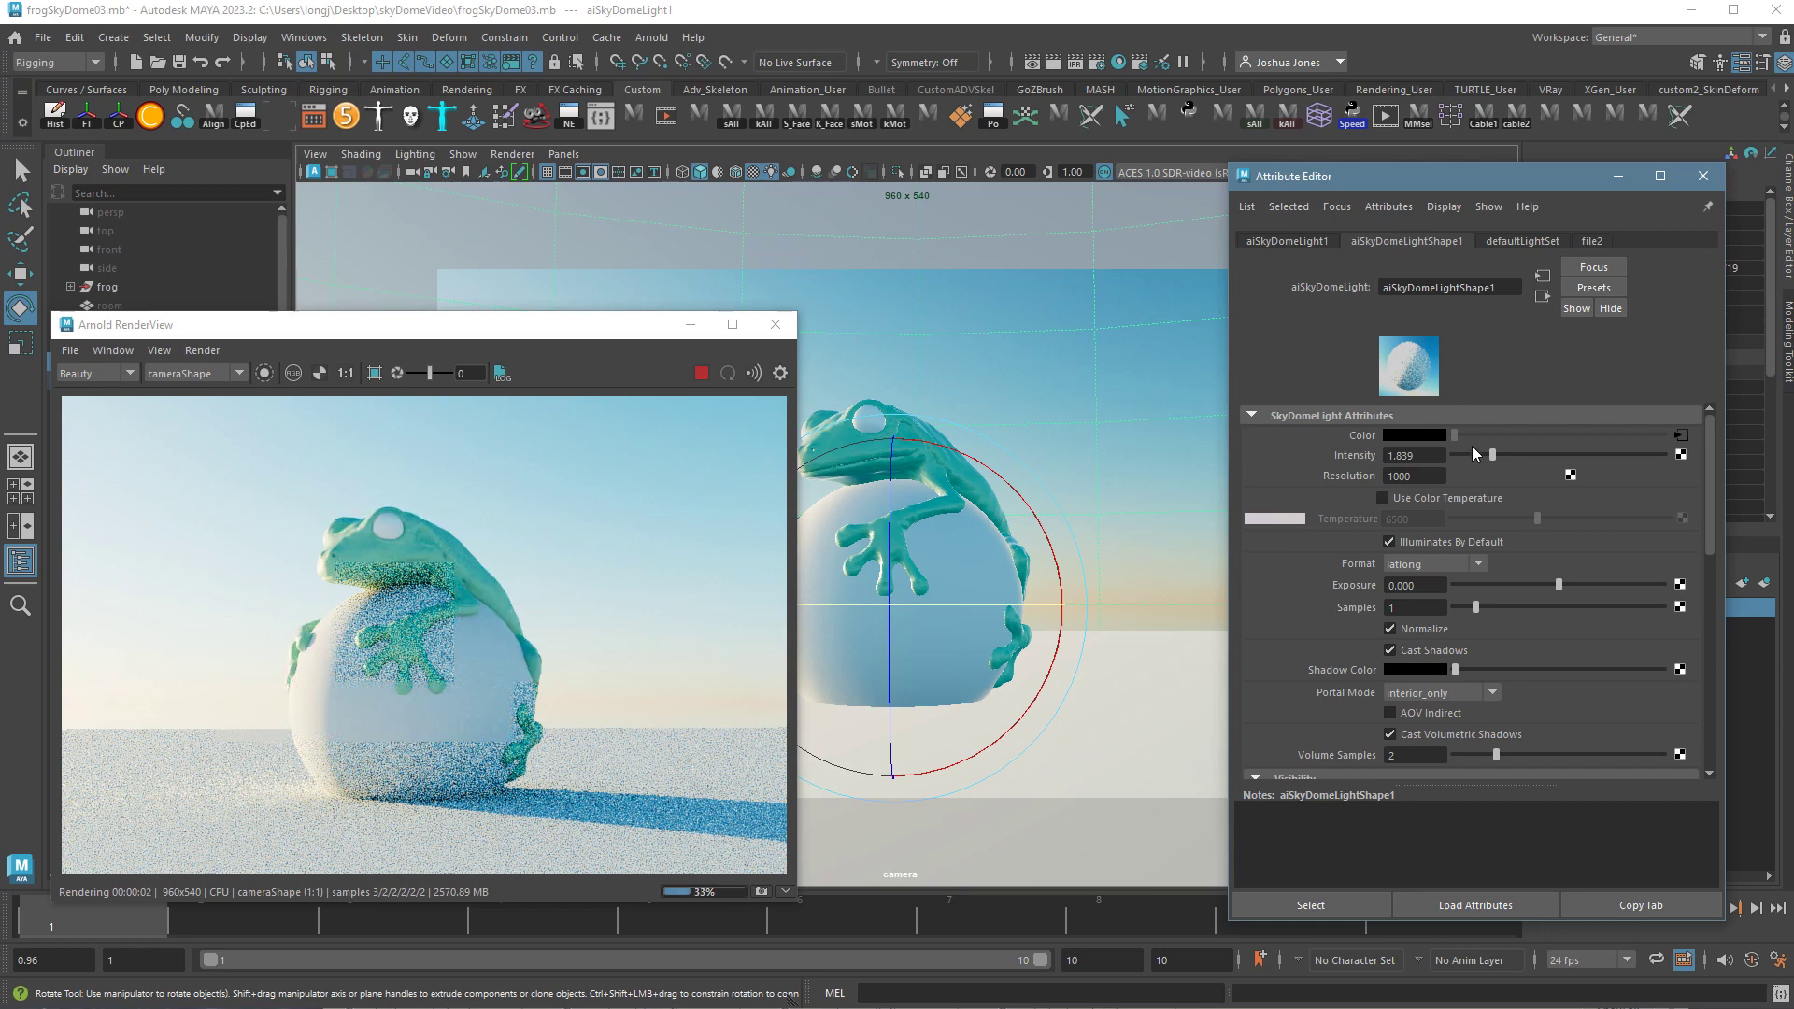
pyautogui.click(1463, 455)
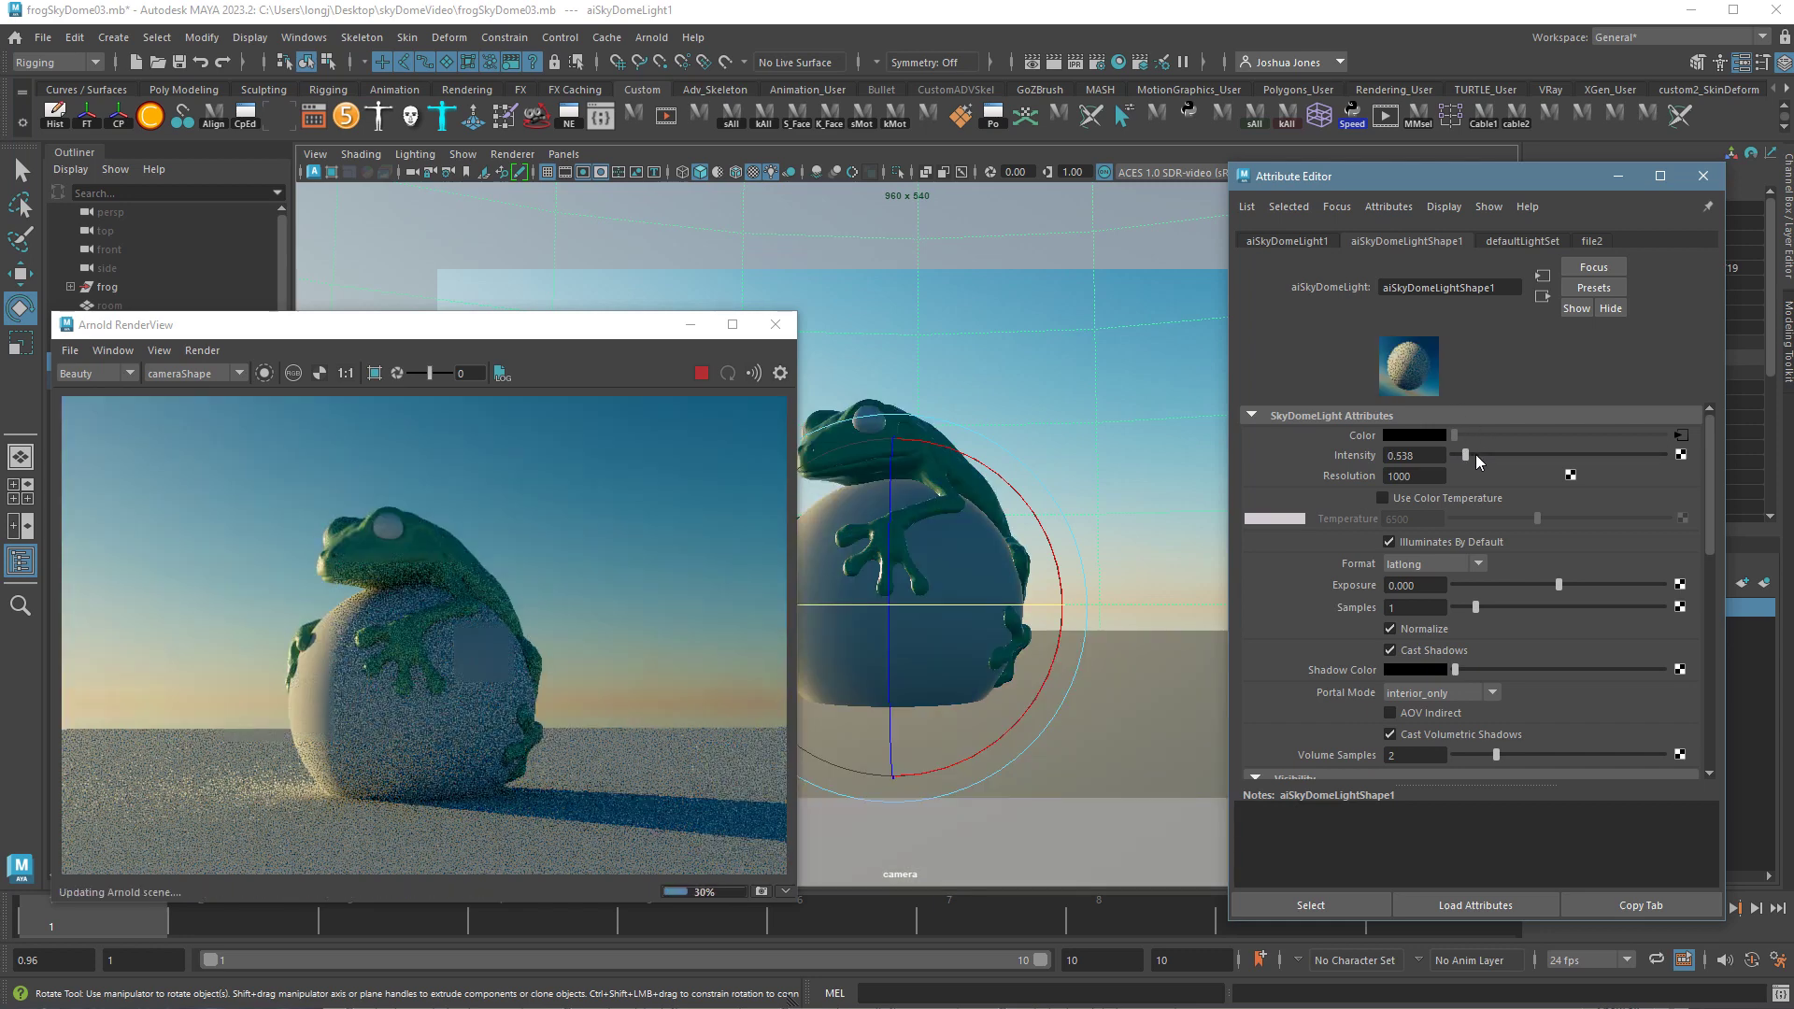
pyautogui.click(1476, 454)
pyautogui.click(1479, 454)
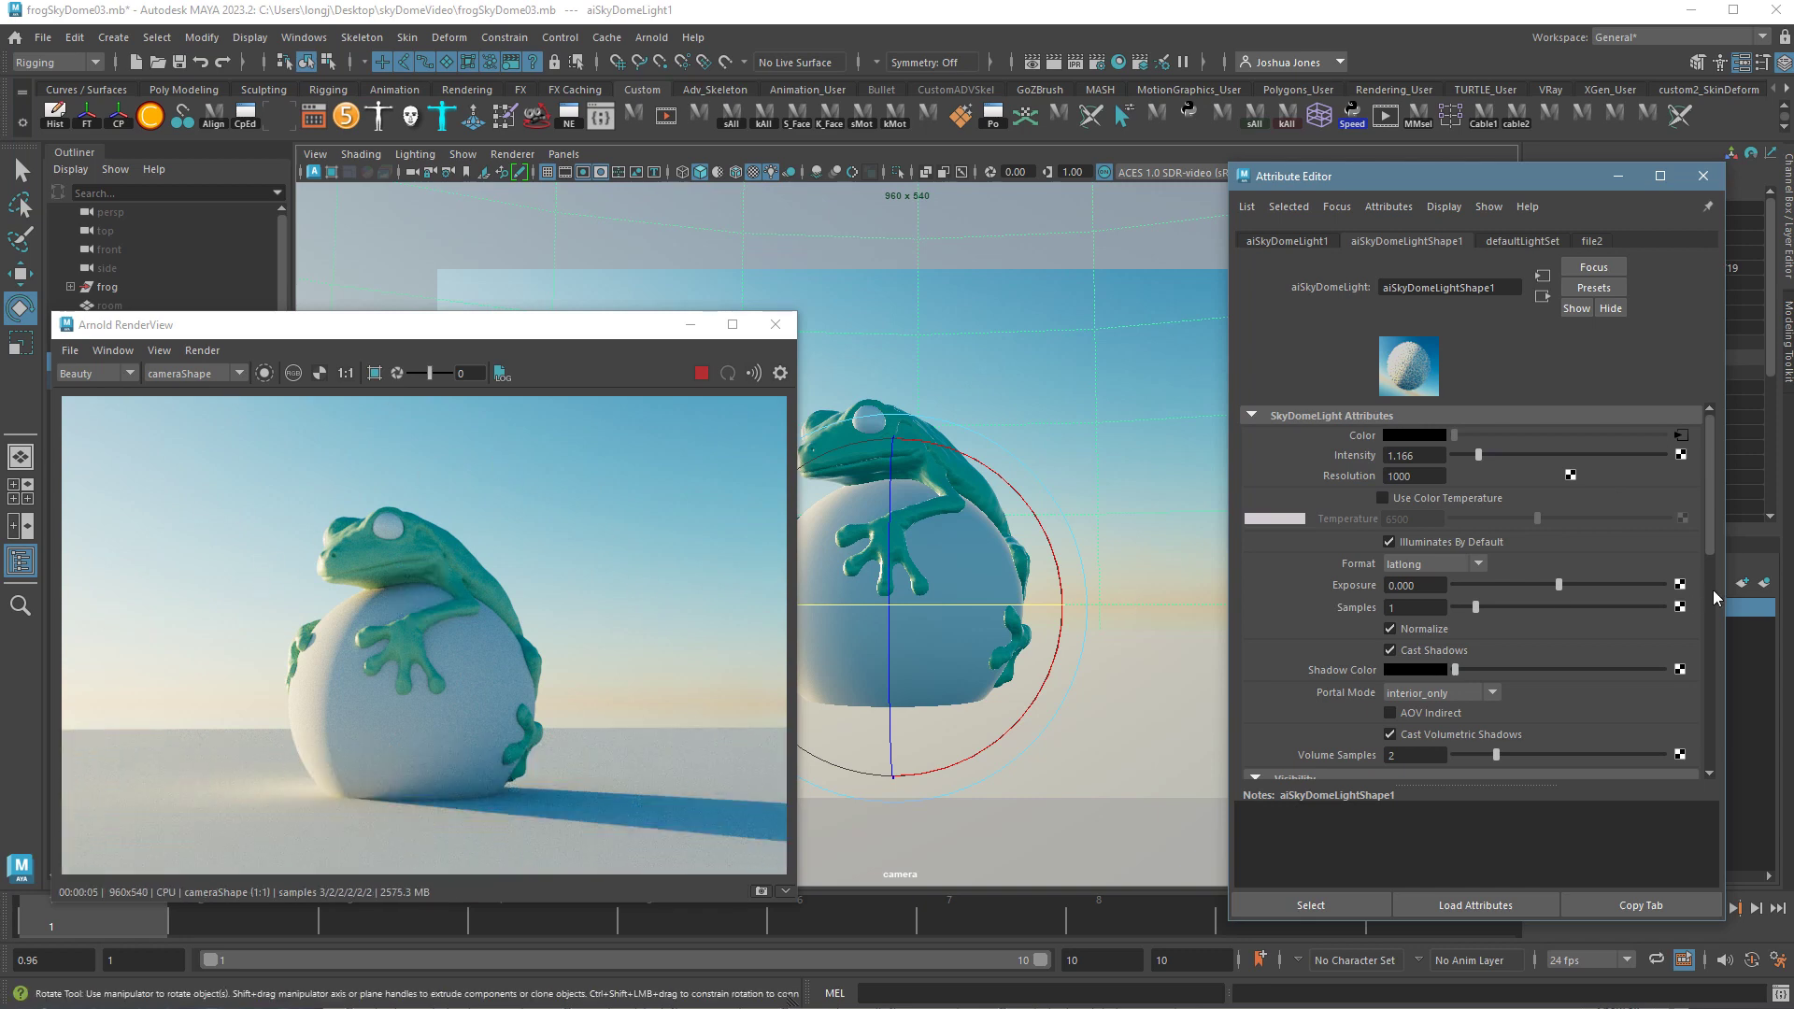
# Set the skydome light's Camera visibility to 0
pyautogui.moveTo(1709, 464); pyautogui.dragTo(1708, 687)
pyautogui.scroll(5, 1521, 603)
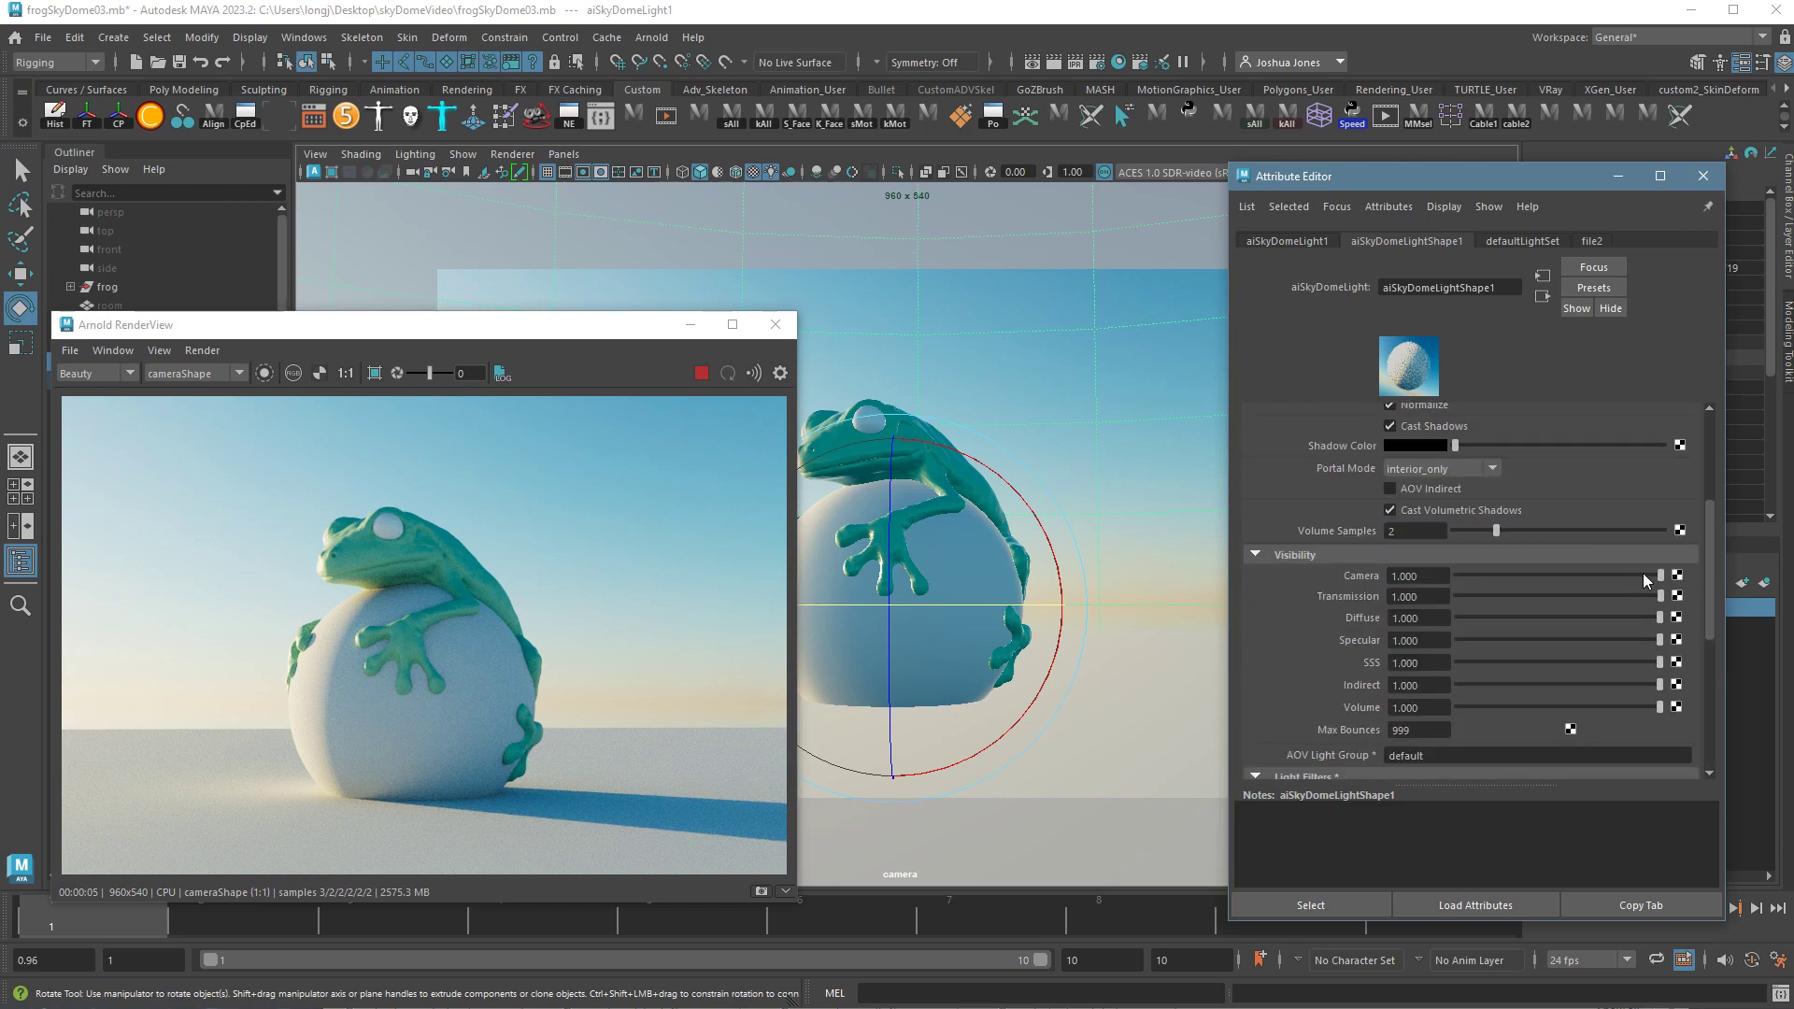
pyautogui.moveTo(1661, 575); pyautogui.dragTo(1416, 585)
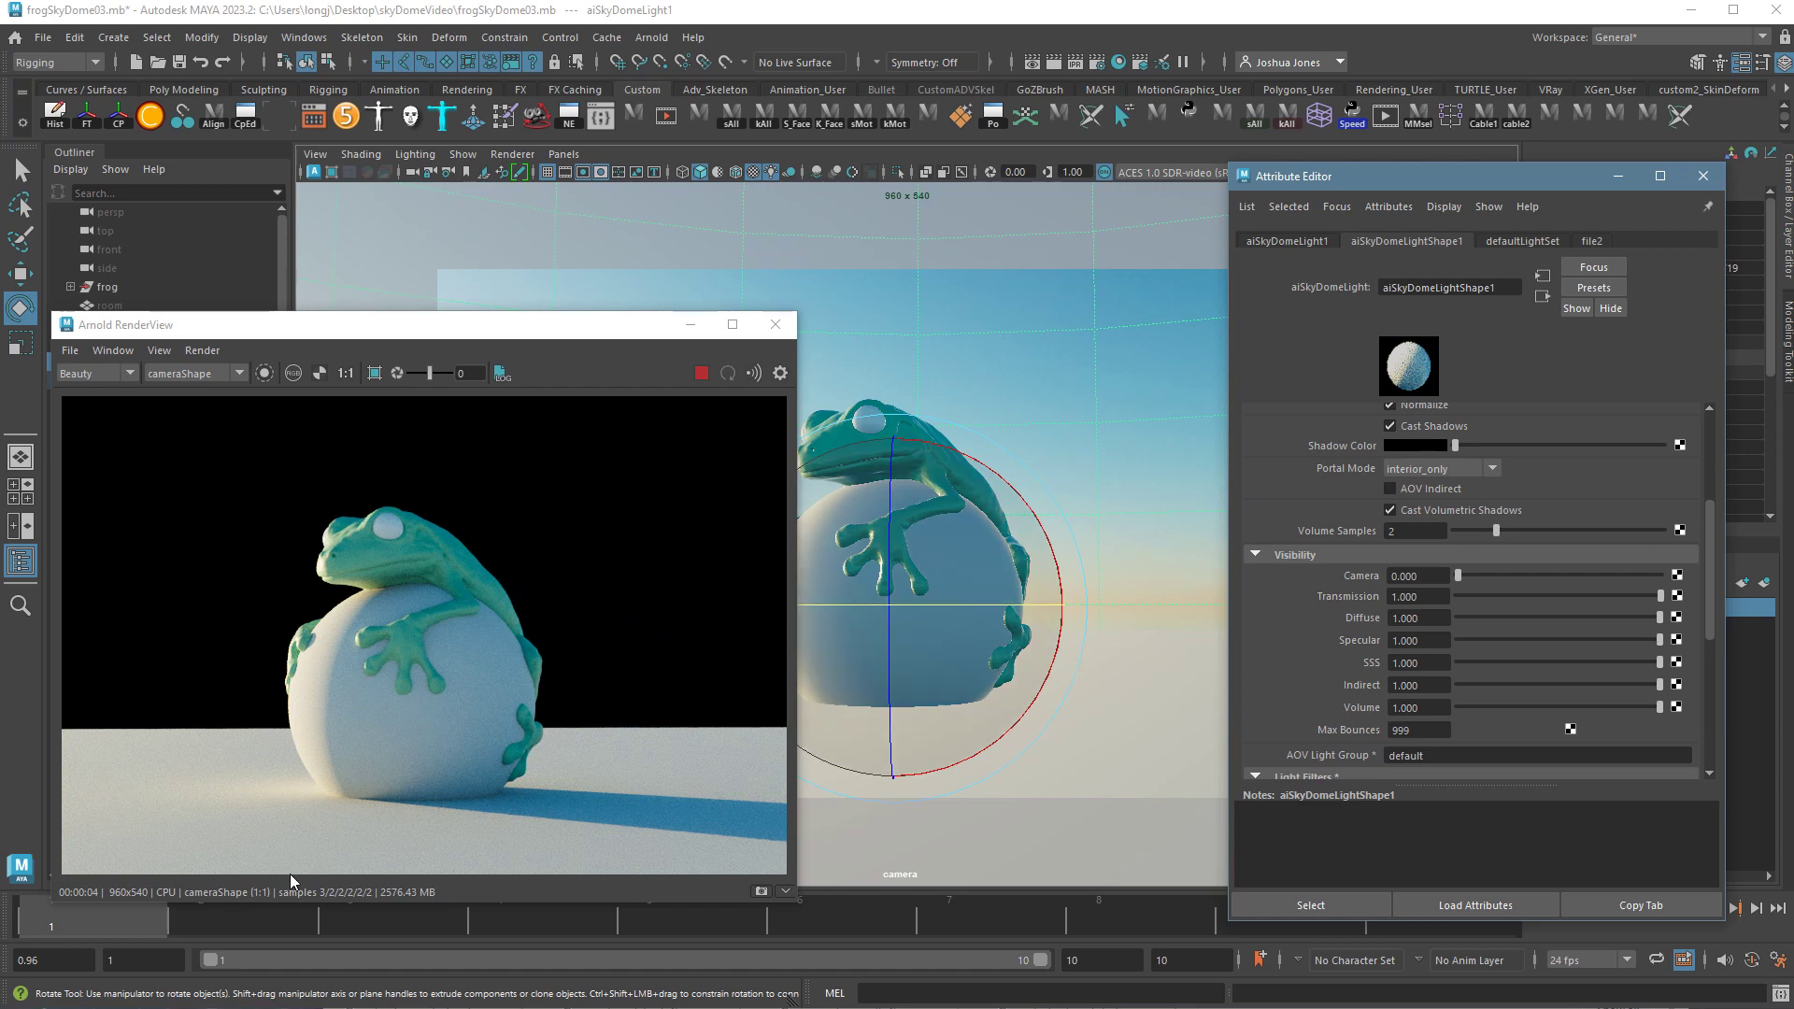
pyautogui.click(1390, 510)
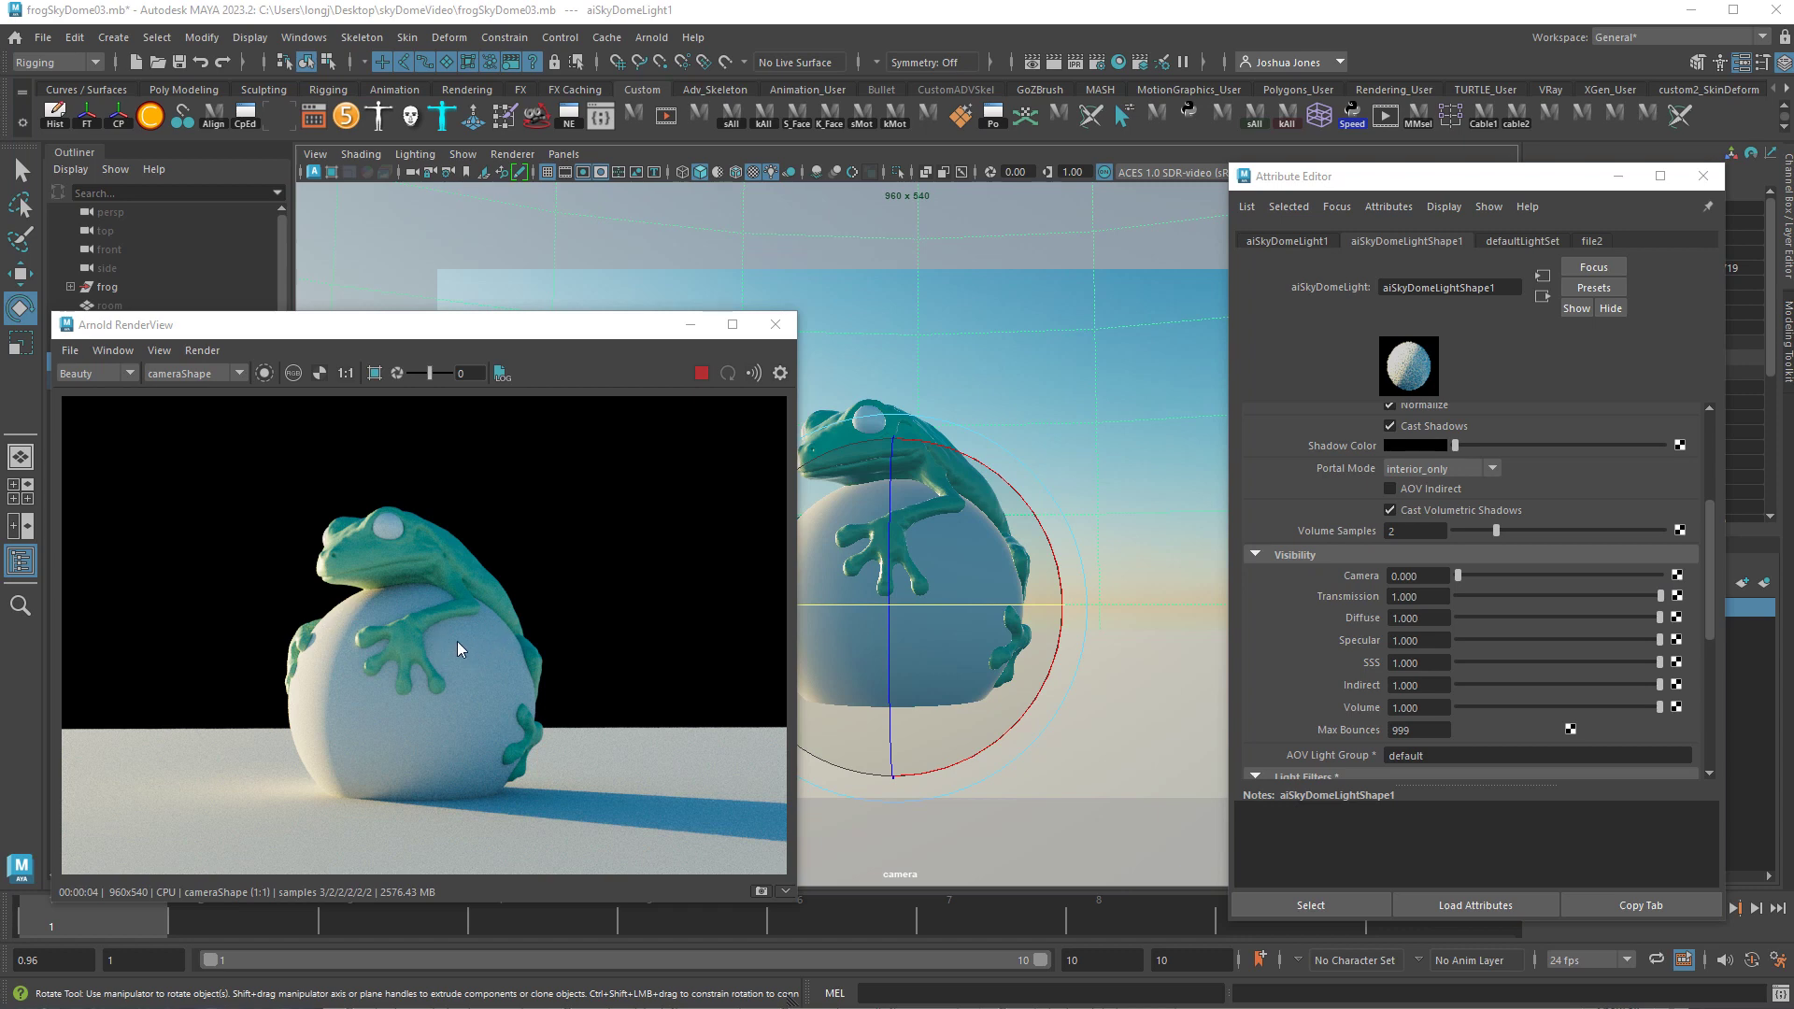
# Zoom and pan the Arnold render preview to inspect the frog against black
pyautogui.scroll(5, 458, 648)
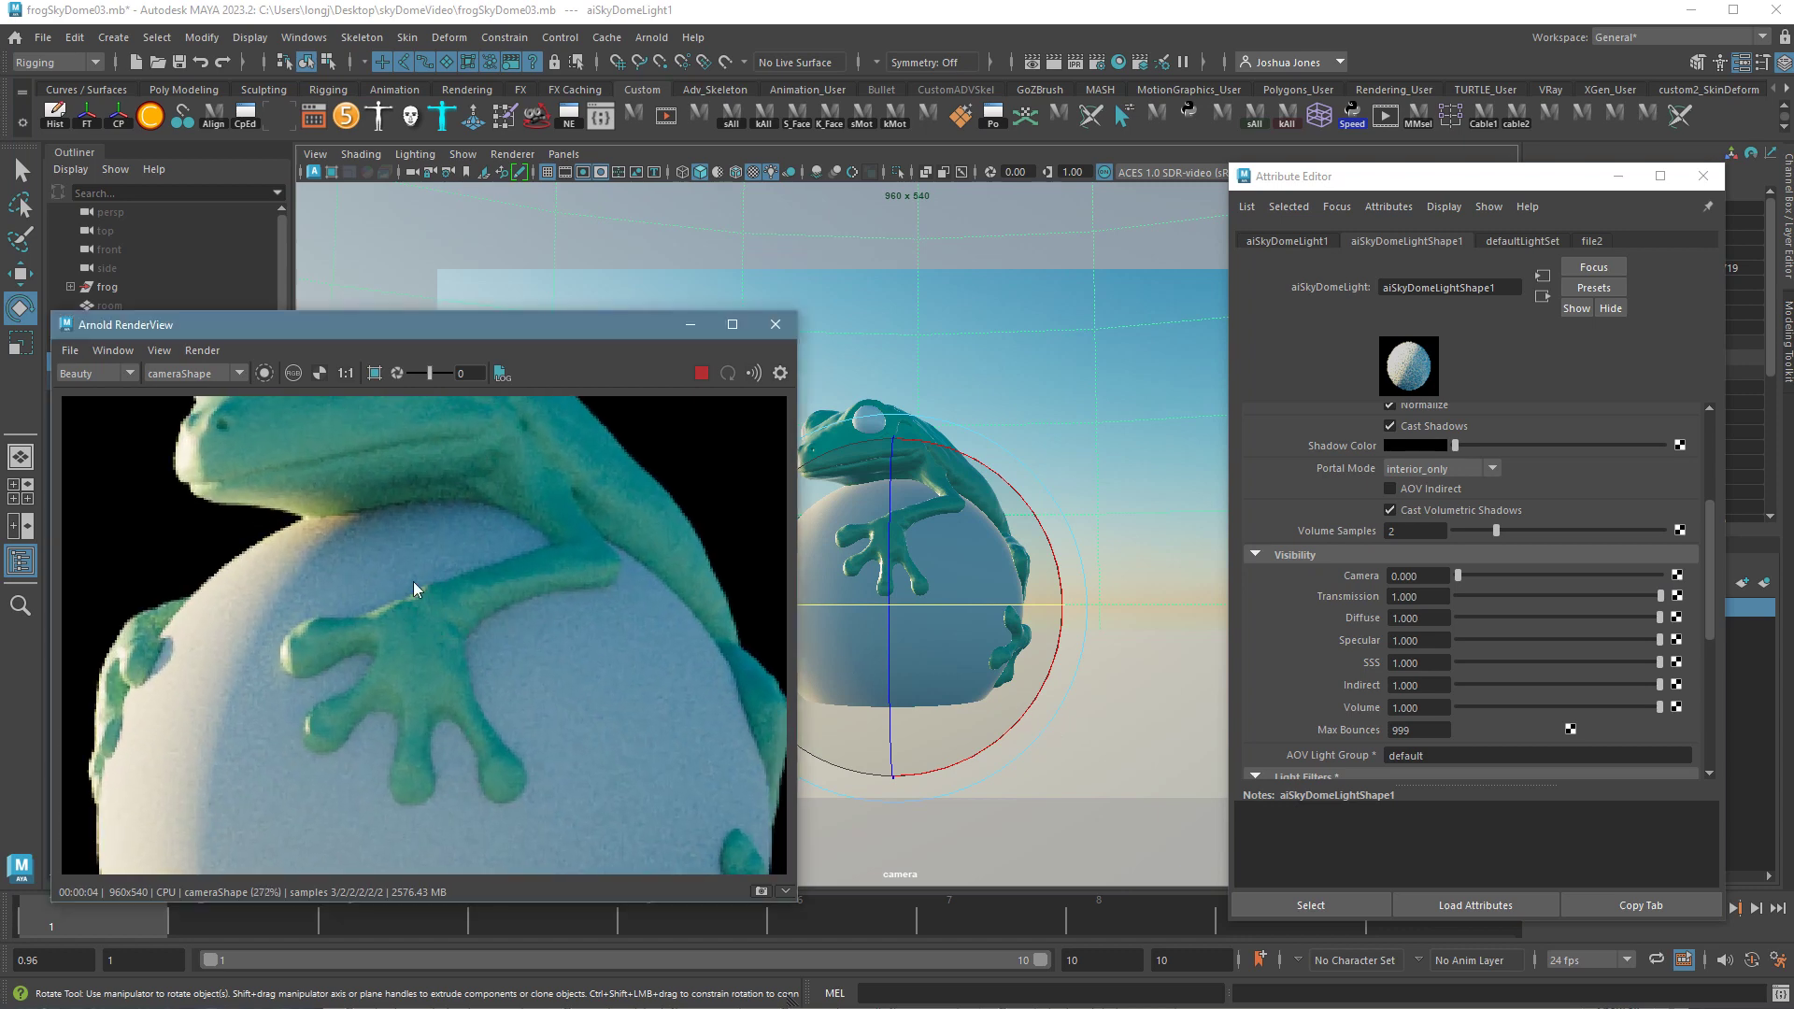
pyautogui.moveTo(417, 423); pyautogui.dragTo(596, 650, button='middle')
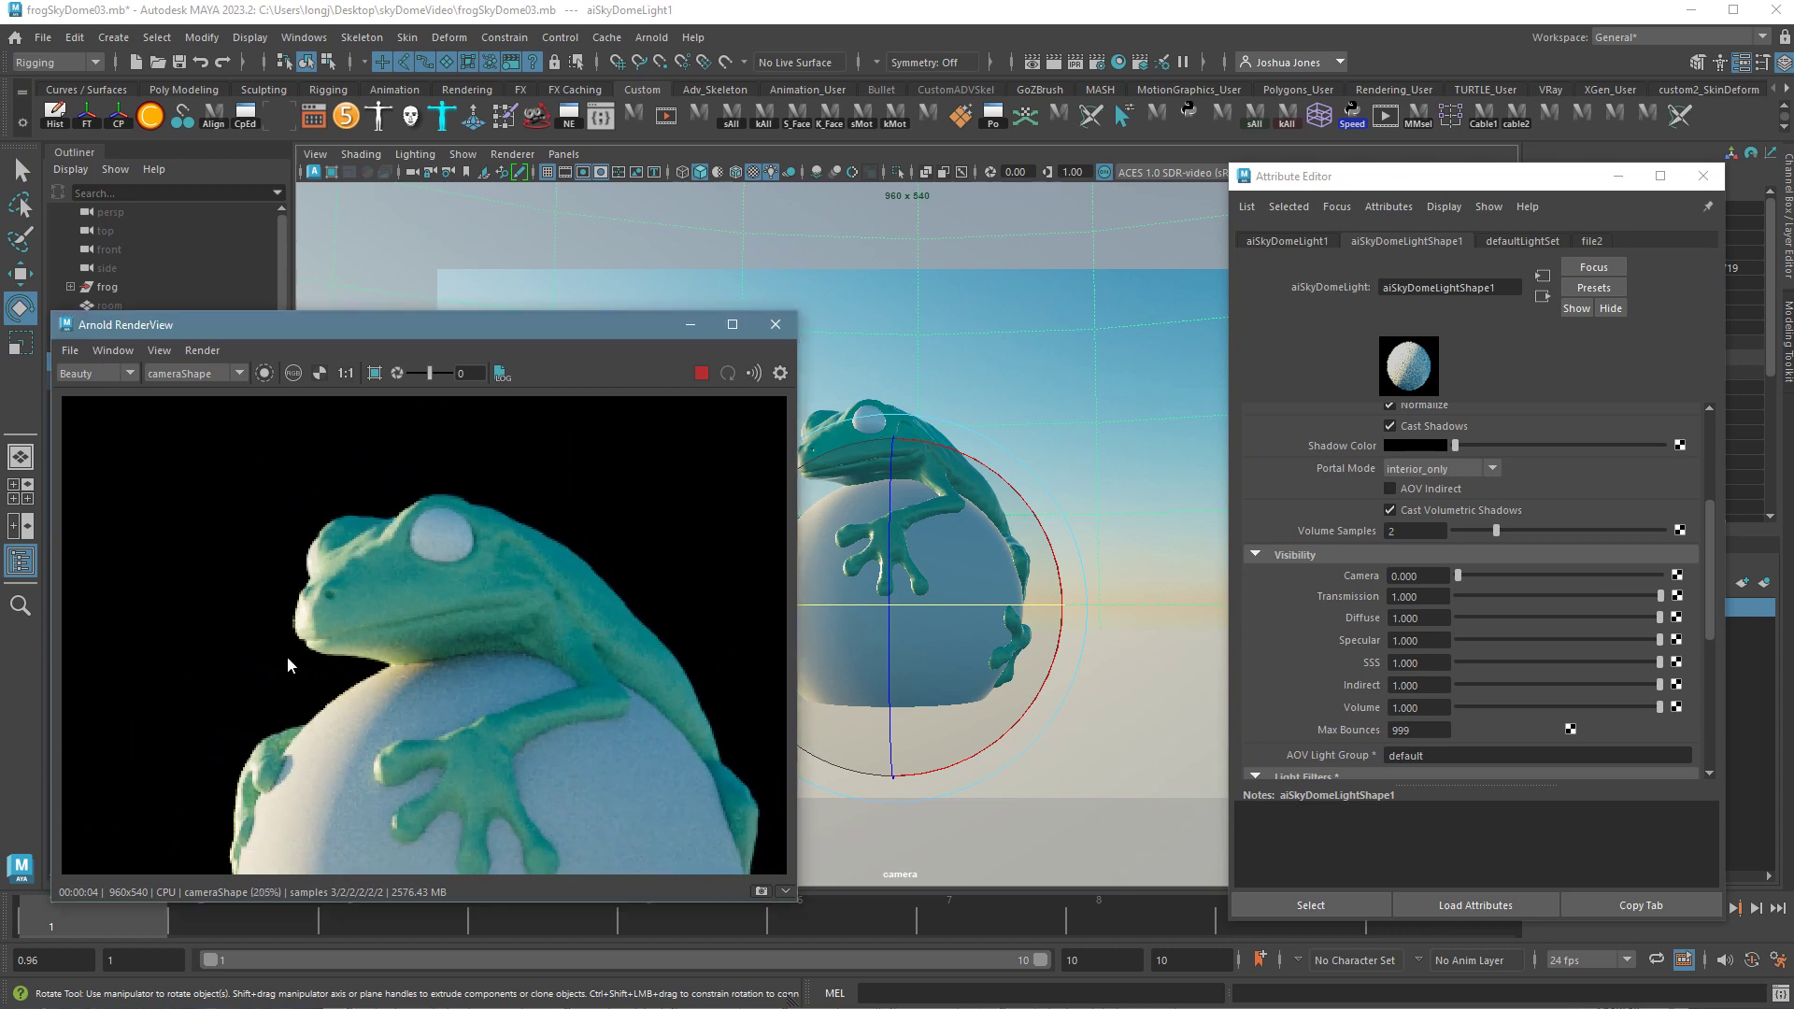
pyautogui.scroll(-4, 292, 655)
pyautogui.scroll(-3, 456, 543)
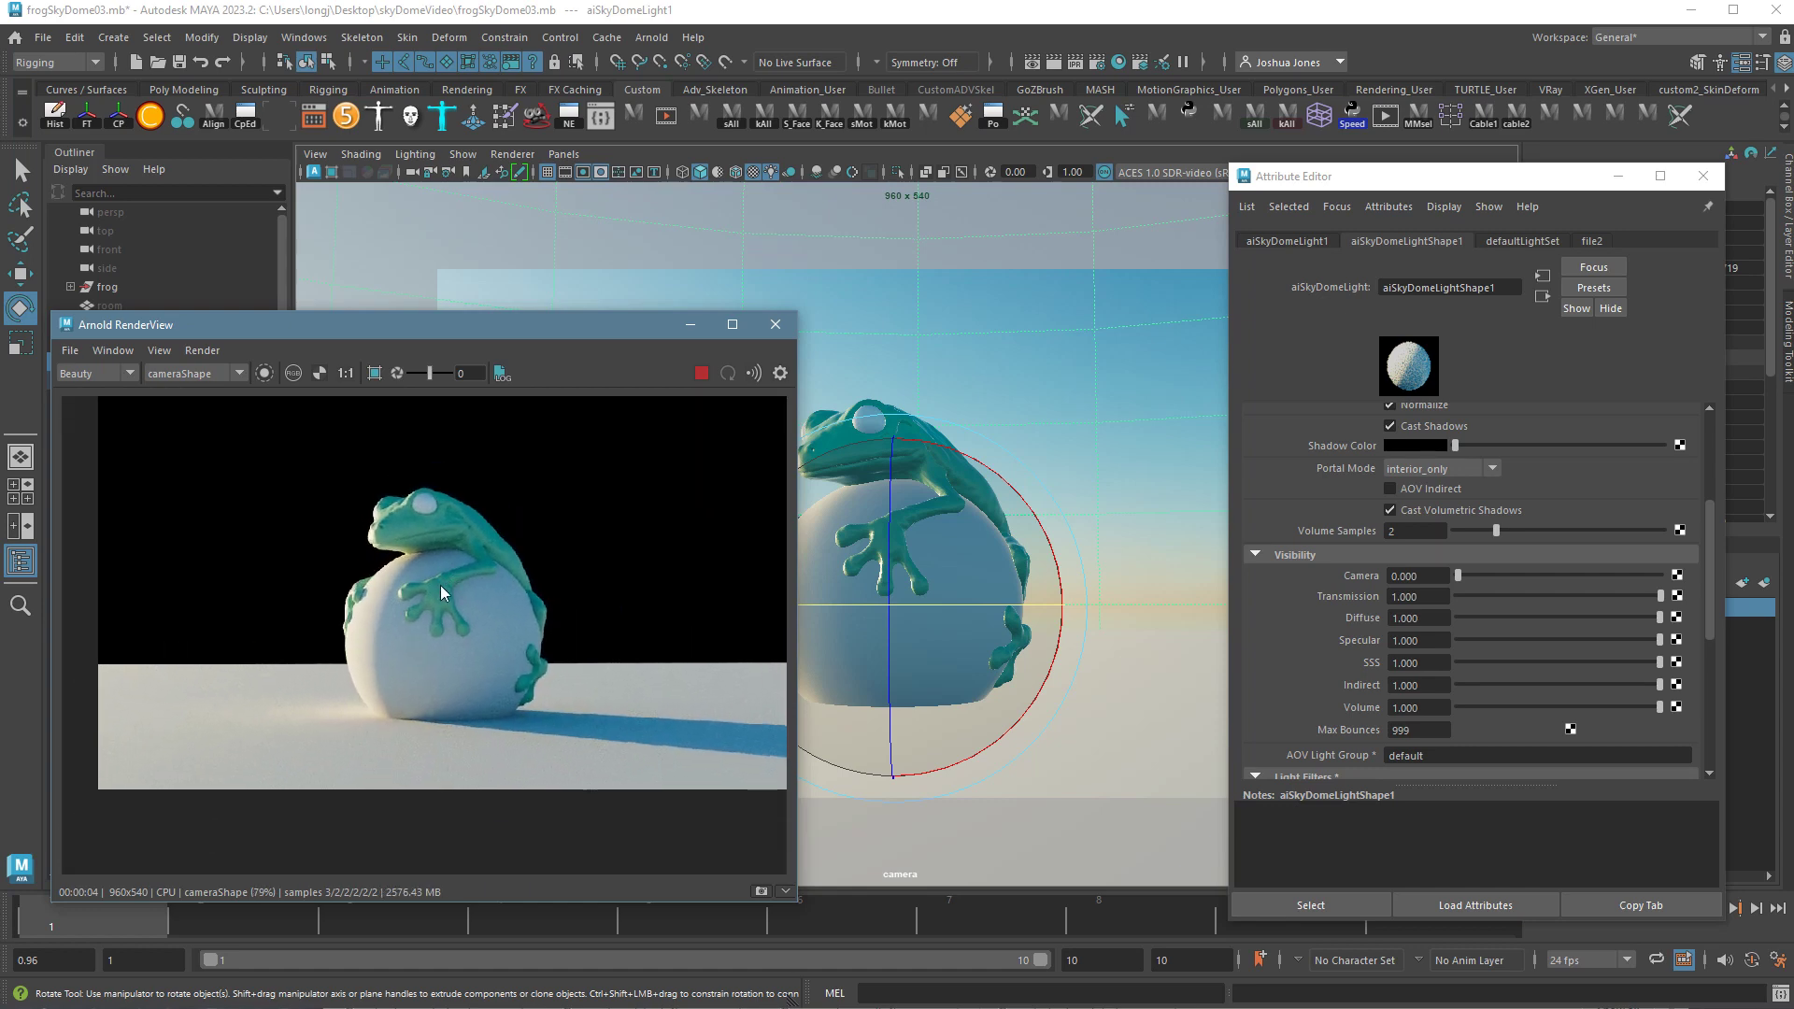
pyautogui.moveTo(432, 600); pyautogui.dragTo(423, 622, button='middle')
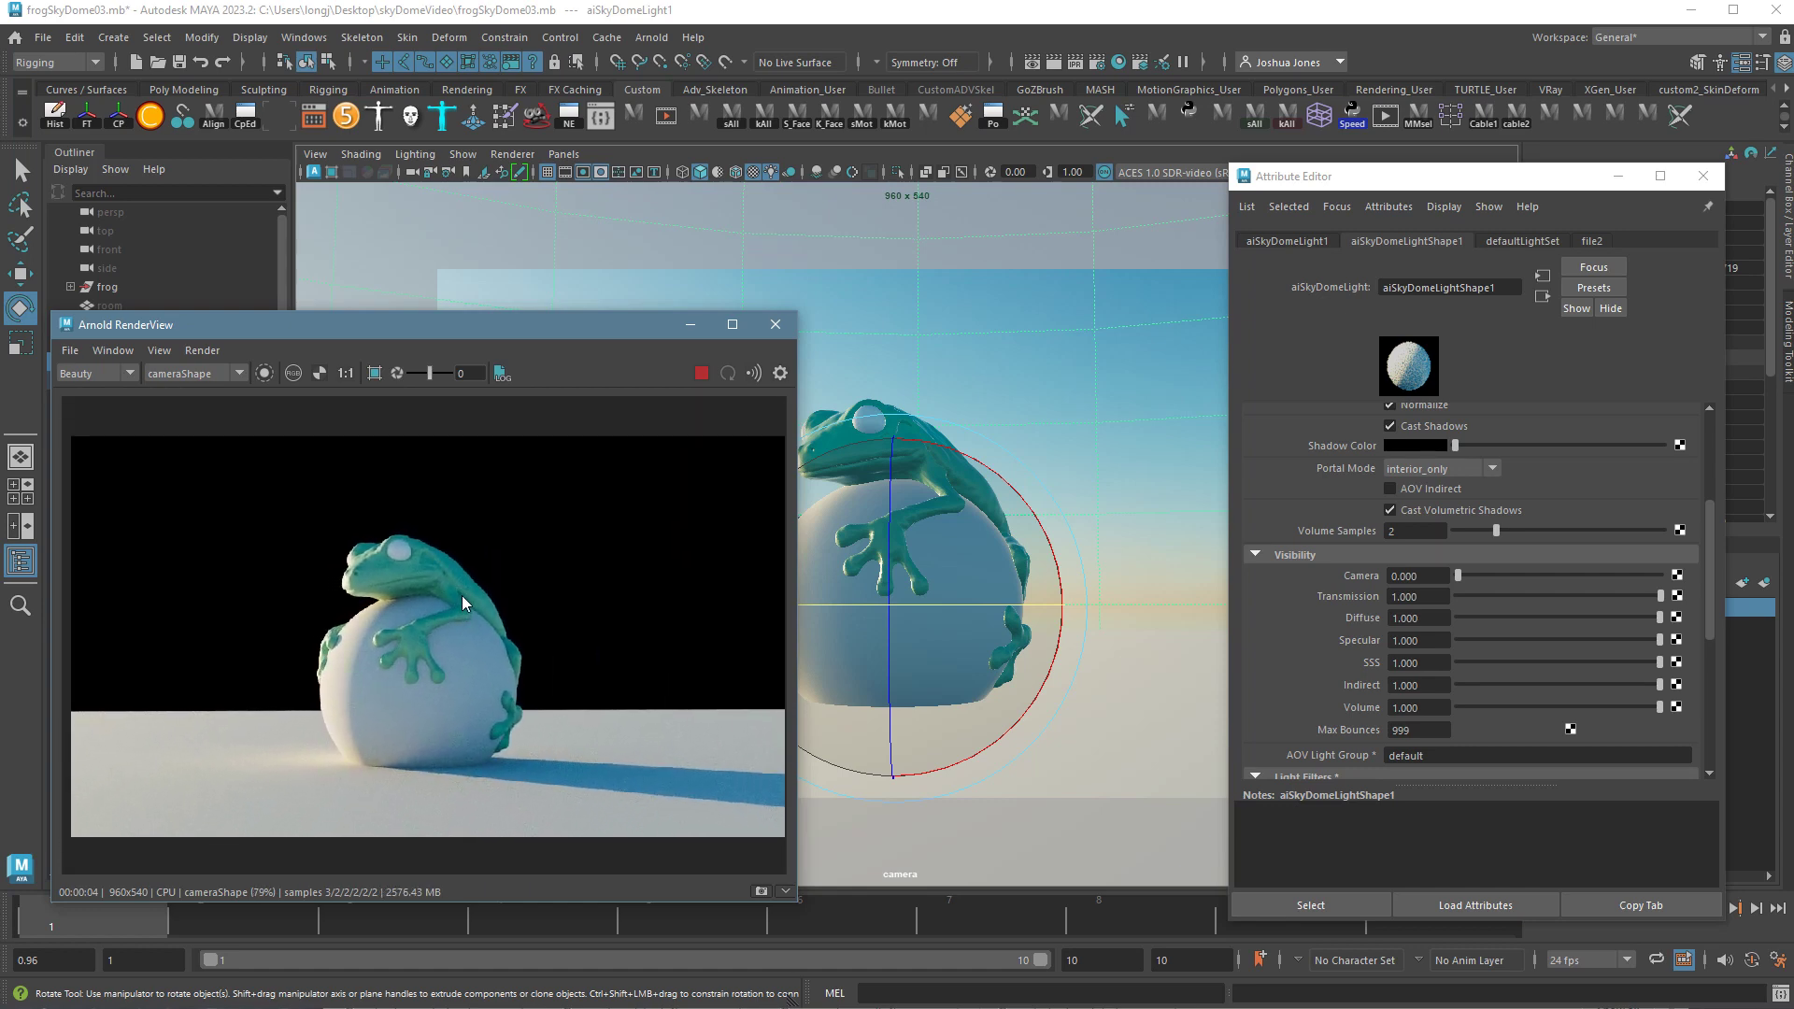
pyautogui.moveTo(1712, 573); pyautogui.dragTo(1697, 475)
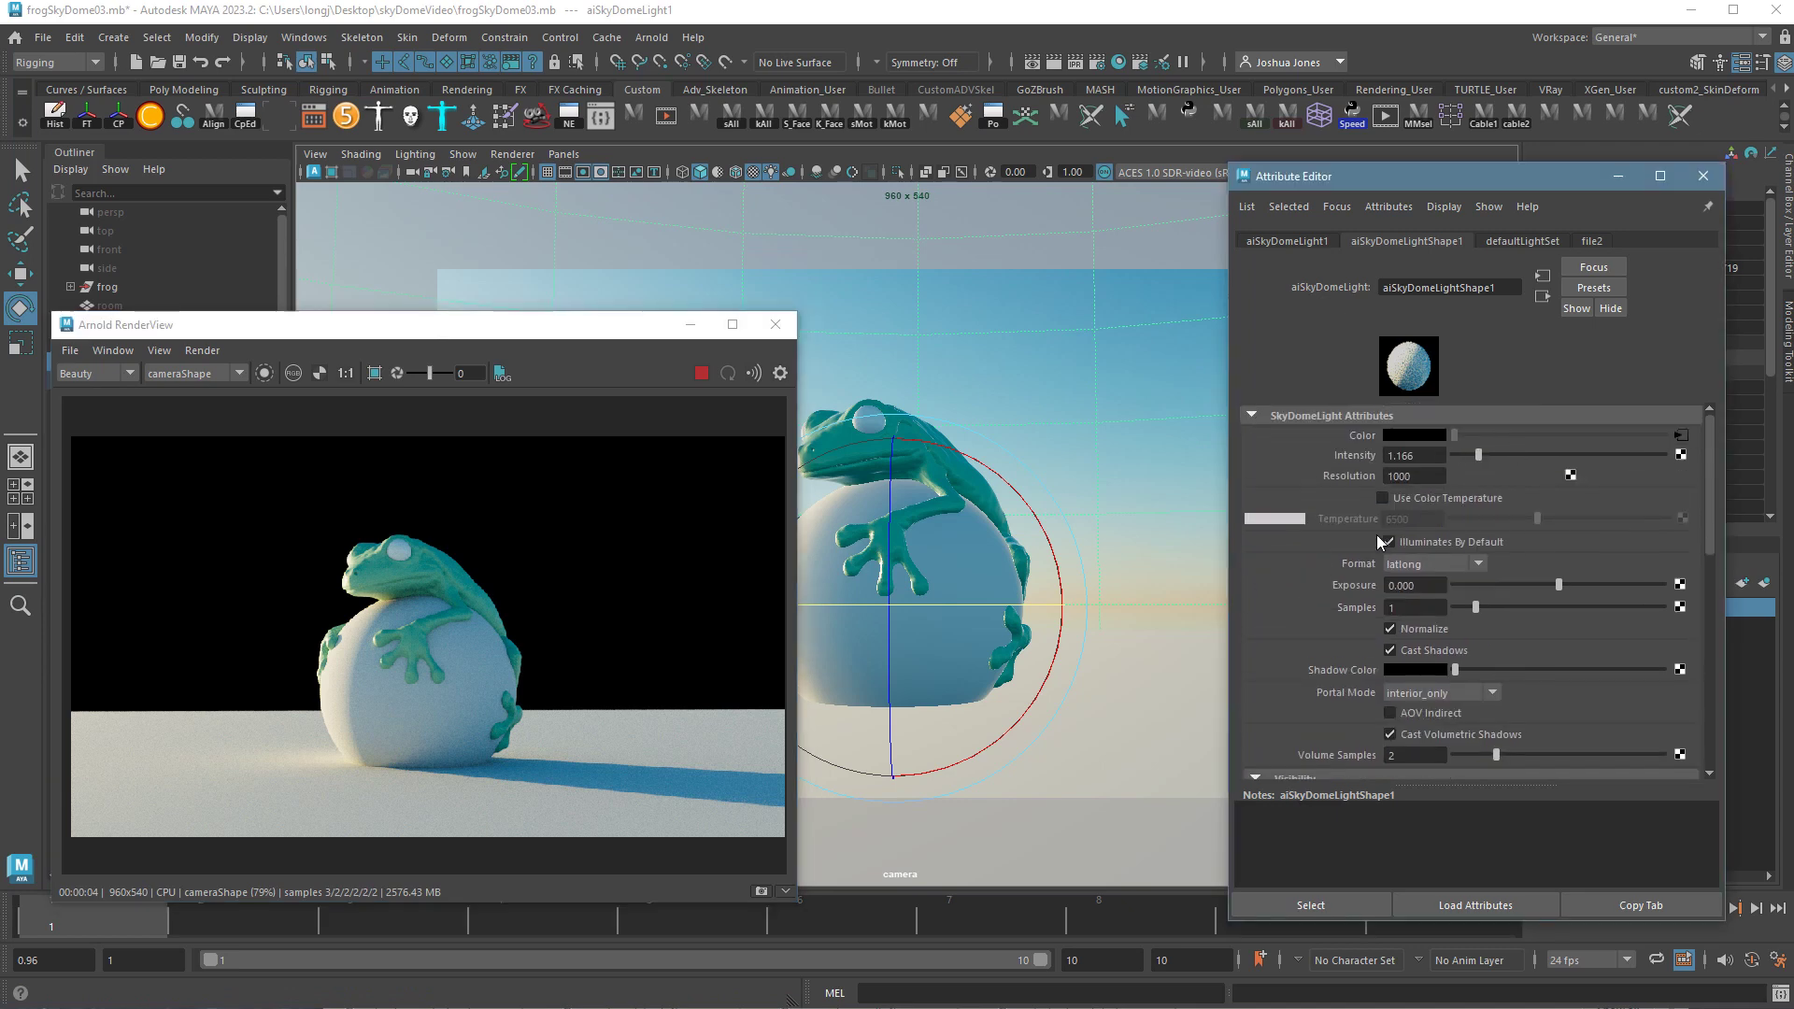
# Set the sky dome light's Samples to 3
pyautogui.click(1439, 608)
pyautogui.write('3')
pyautogui.press('Return')
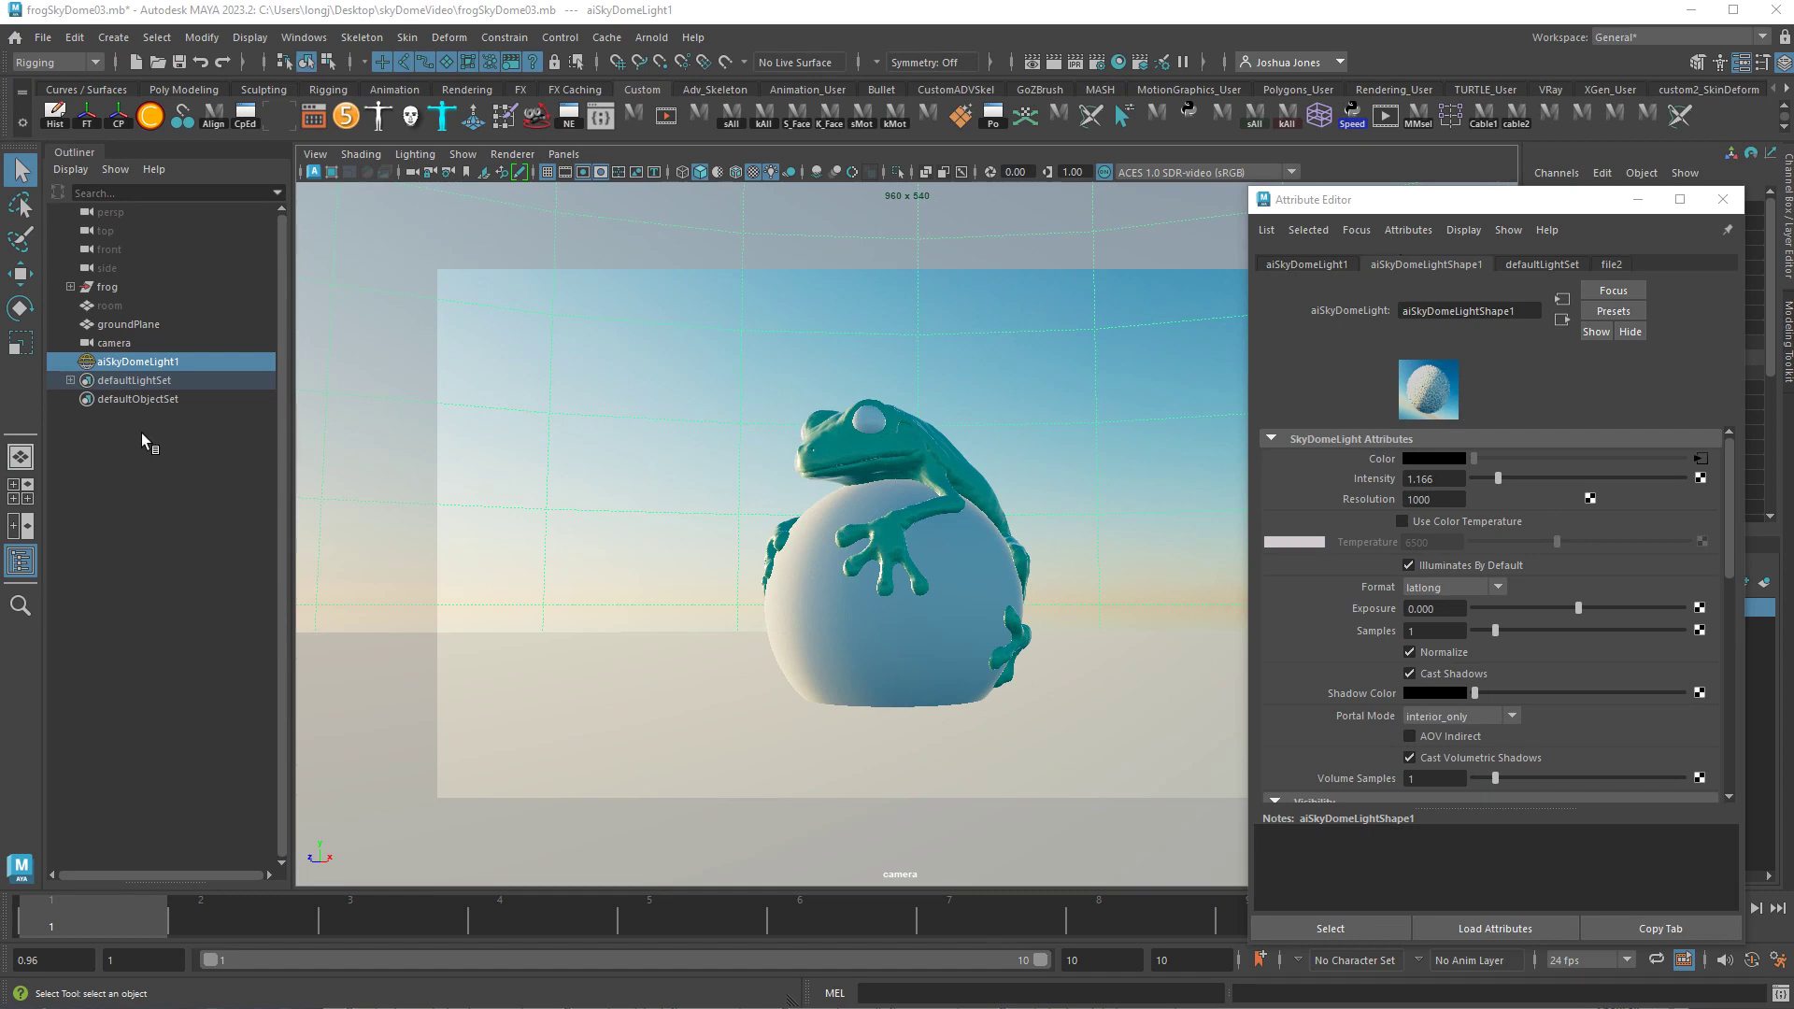
# Unhide the room mesh with Shift+H and switch to the four-view layout
pyautogui.click(127, 310)
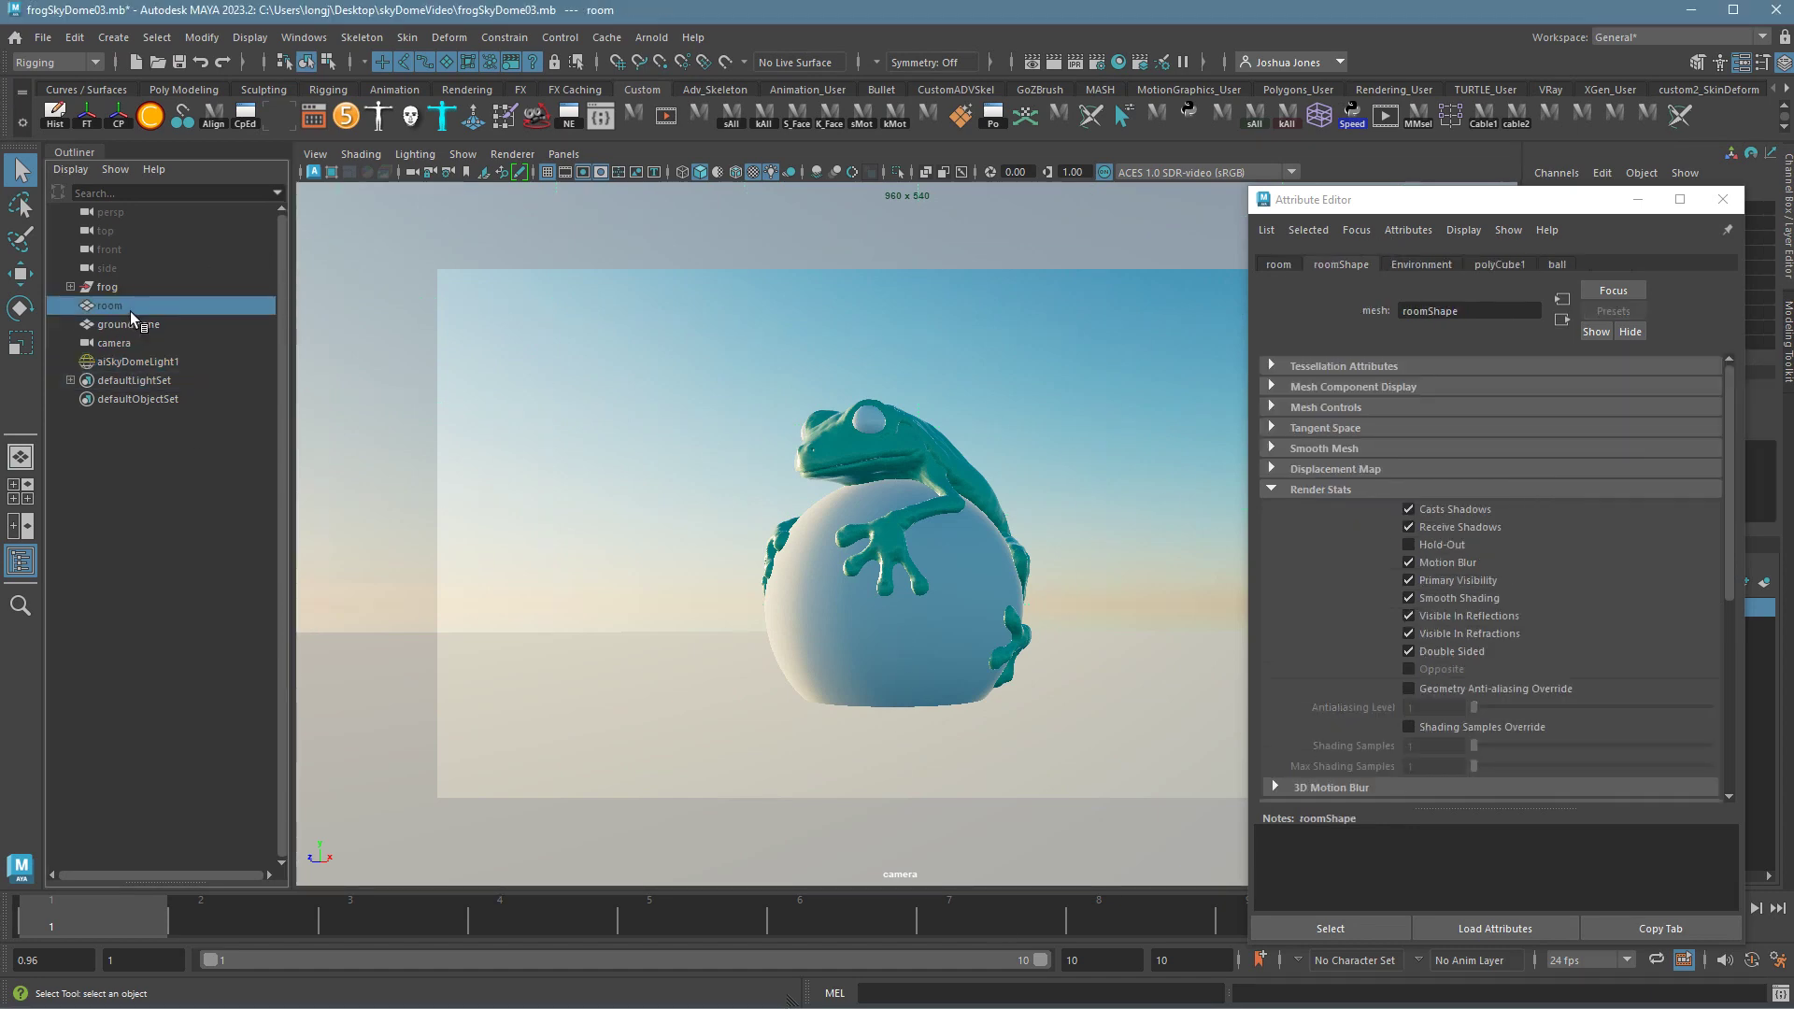
pyautogui.hotkey('shift', 'h')
pyautogui.moveTo(1388, 202); pyautogui.dragTo(1793, 439)
pyautogui.click(749, 481)
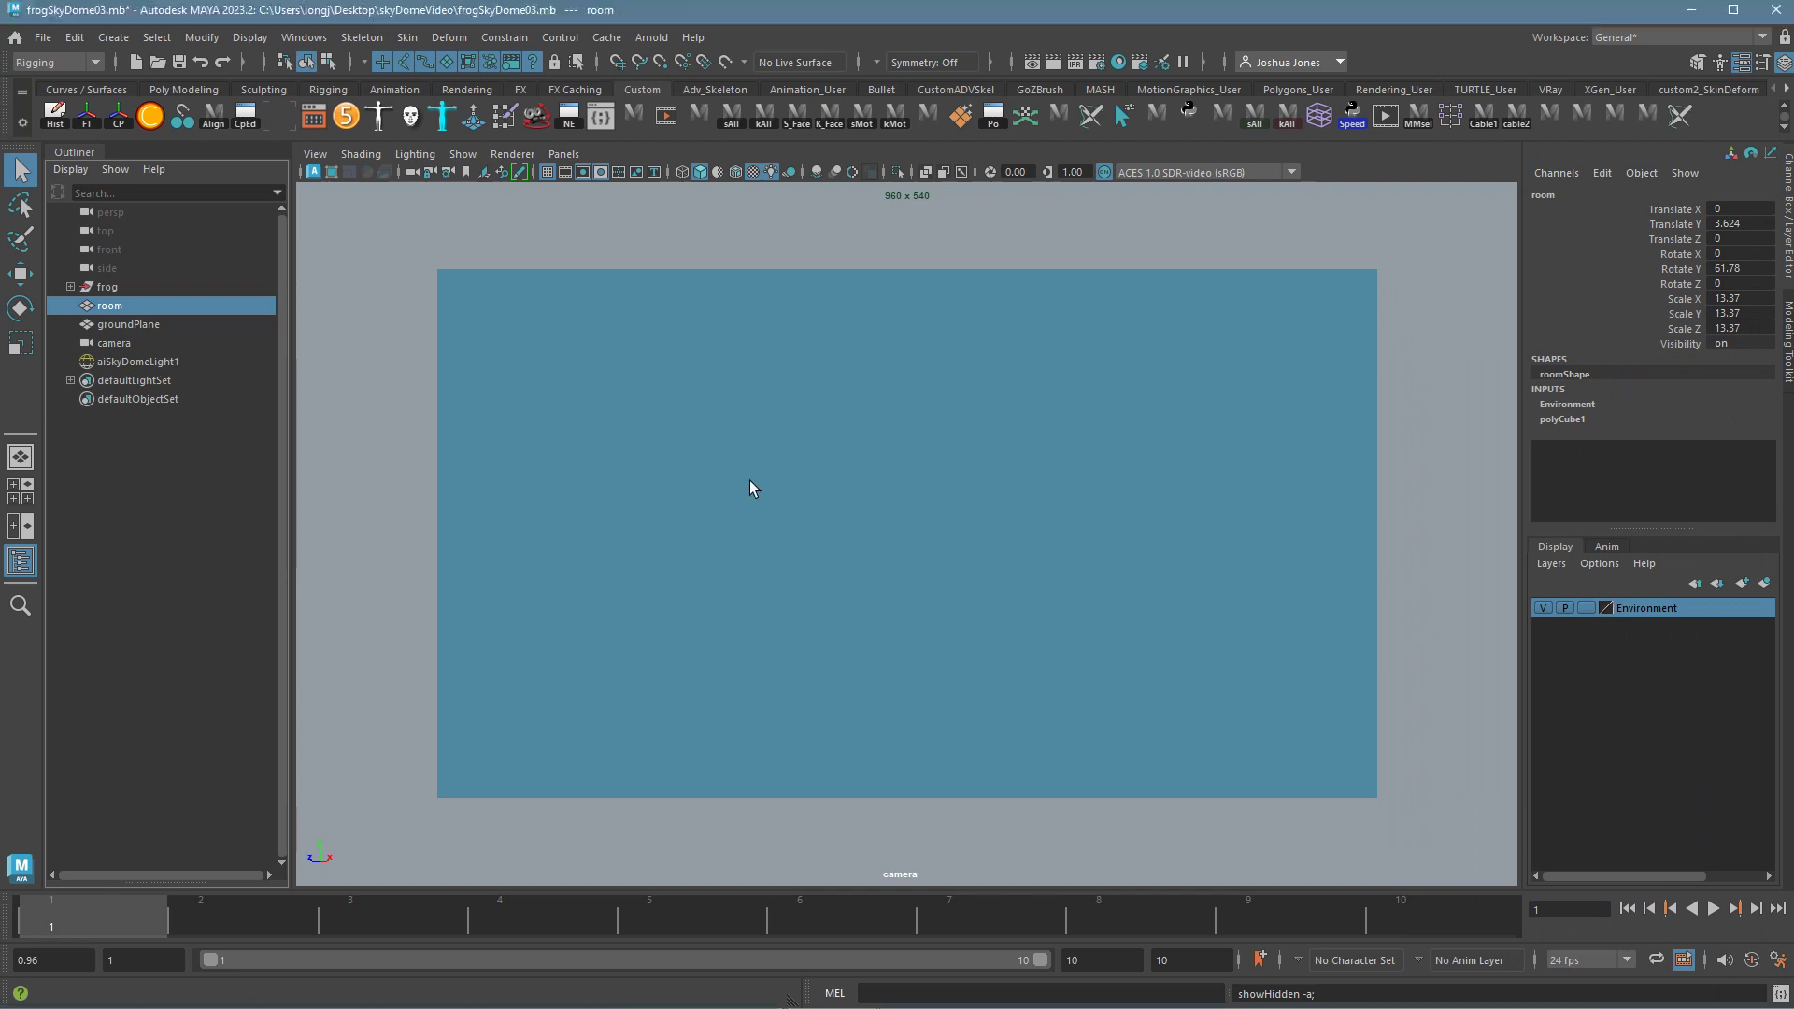
pyautogui.press('space')
# Orbit the perspective view into the room and scale the room uniformly to 14.304
pyautogui.scroll(2, 1206, 428)
pyautogui.keyDown('alt'); pyautogui.moveTo(1202, 428); pyautogui.dragTo(1365, 465); pyautogui.keyUp('alt')
pyautogui.scroll(8, 1215, 439)
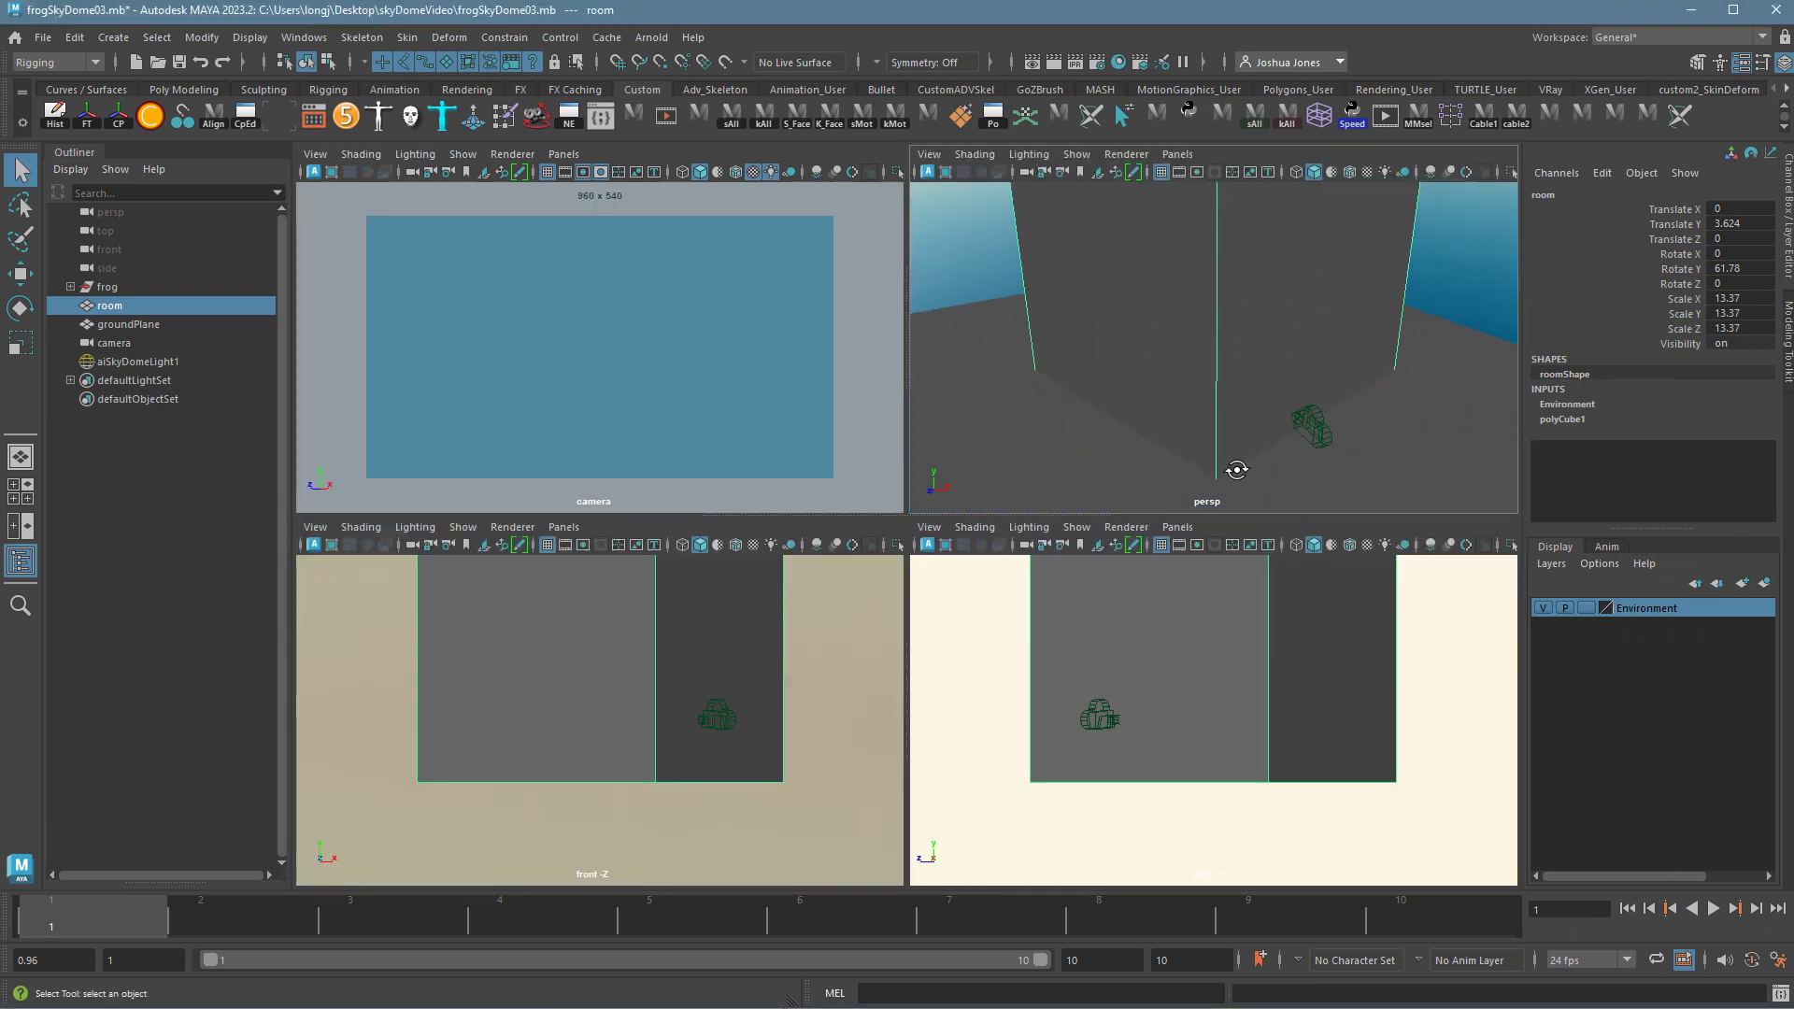
pyautogui.keyDown('alt'); pyautogui.moveTo(1365, 465); pyautogui.dragTo(1158, 424, button='right'); pyautogui.keyUp('alt')
pyautogui.moveTo(1159, 424)
pyautogui.keyDown('alt'); pyautogui.mouseDown()
pyautogui.moveTo(1253, 453)
pyautogui.moveTo(1186, 429)
pyautogui.mouseUp(); pyautogui.keyUp('alt')
pyautogui.keyDown('alt'); pyautogui.moveTo(1186, 429); pyautogui.dragTo(1104, 439, button='right'); pyautogui.keyUp('alt')
pyautogui.keyDown('alt'); pyautogui.moveTo(1104, 439); pyautogui.dragTo(1049, 388); pyautogui.keyUp('alt')
pyautogui.press('r')
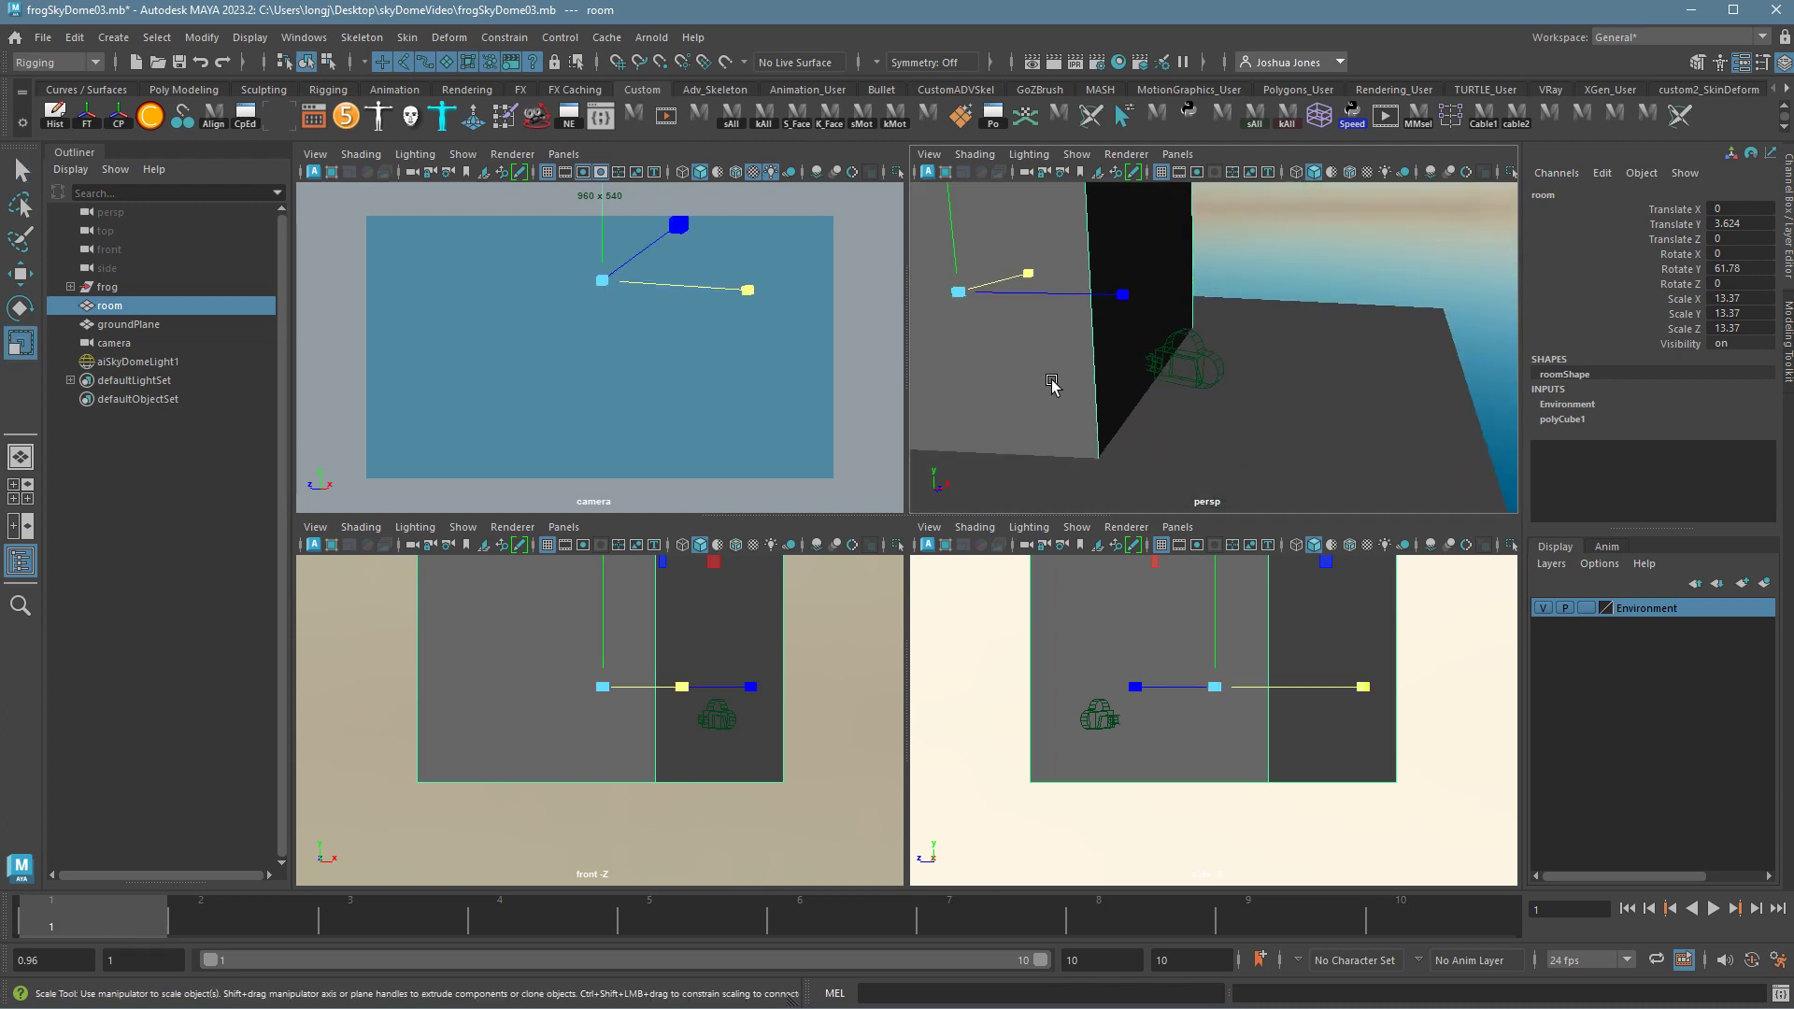
pyautogui.moveTo(986, 302); pyautogui.dragTo(1333, 308)
pyautogui.click(1334, 281)
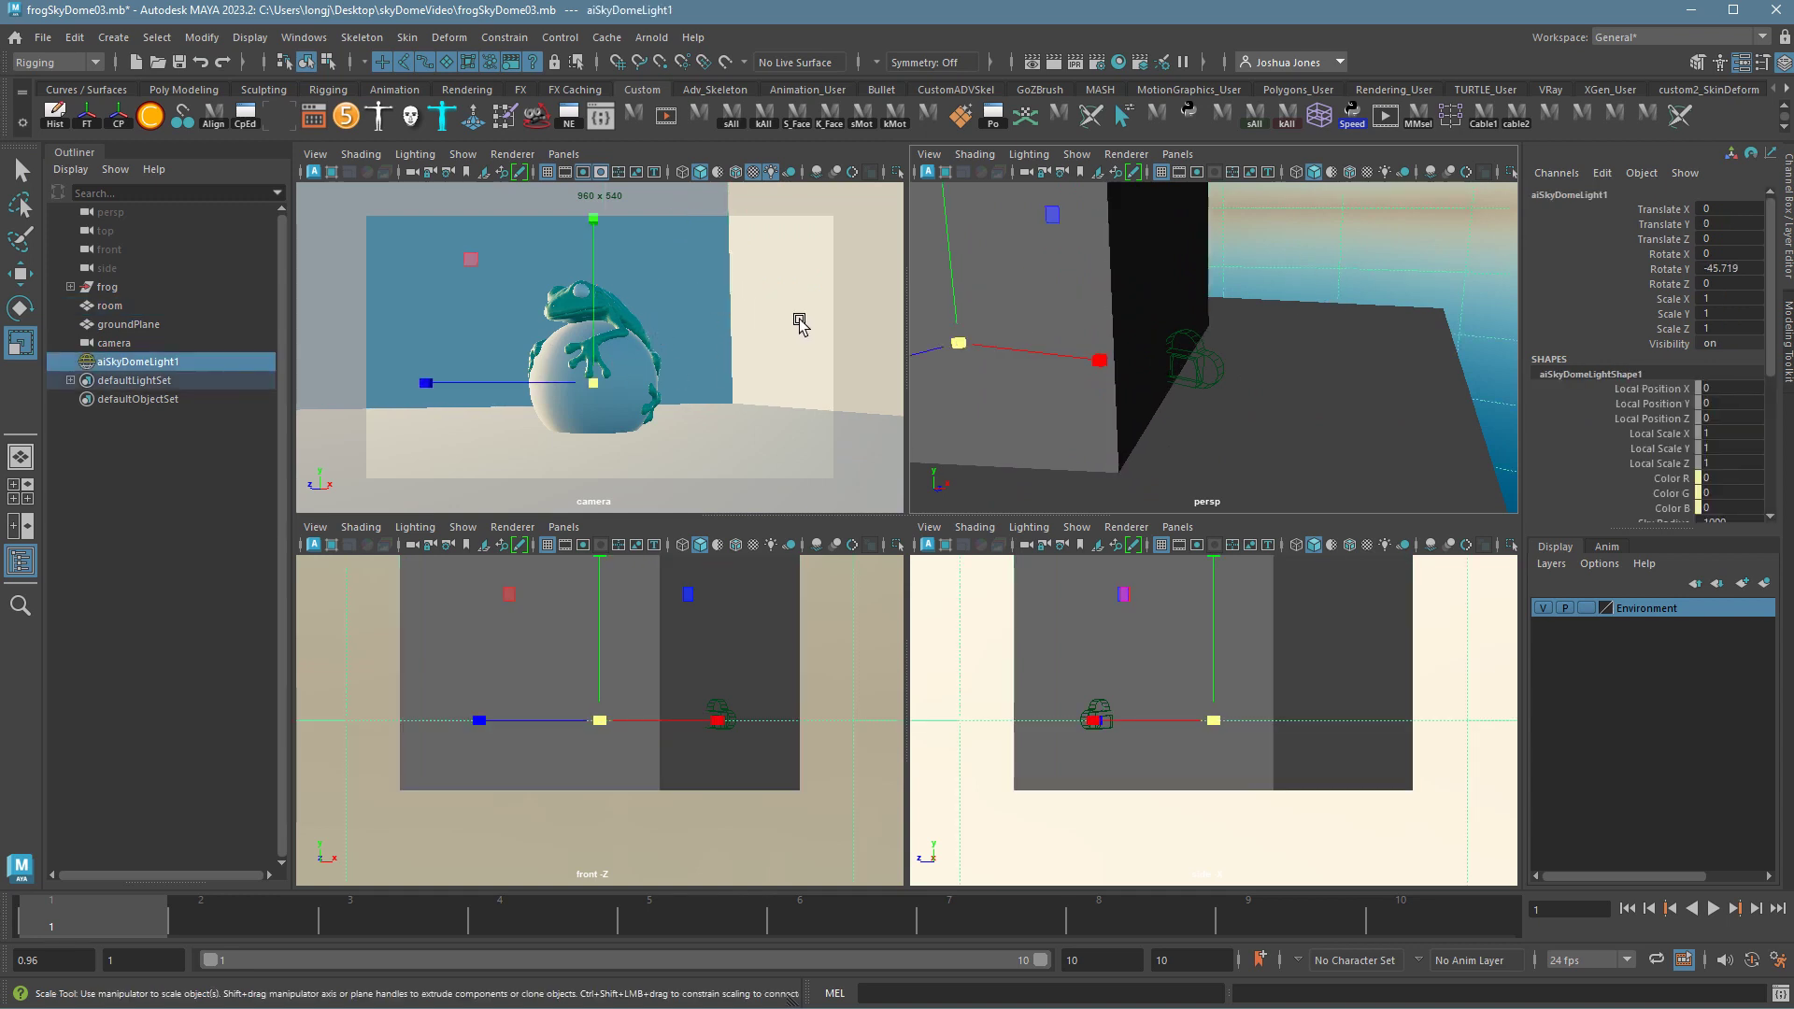
pyautogui.click(1087, 282)
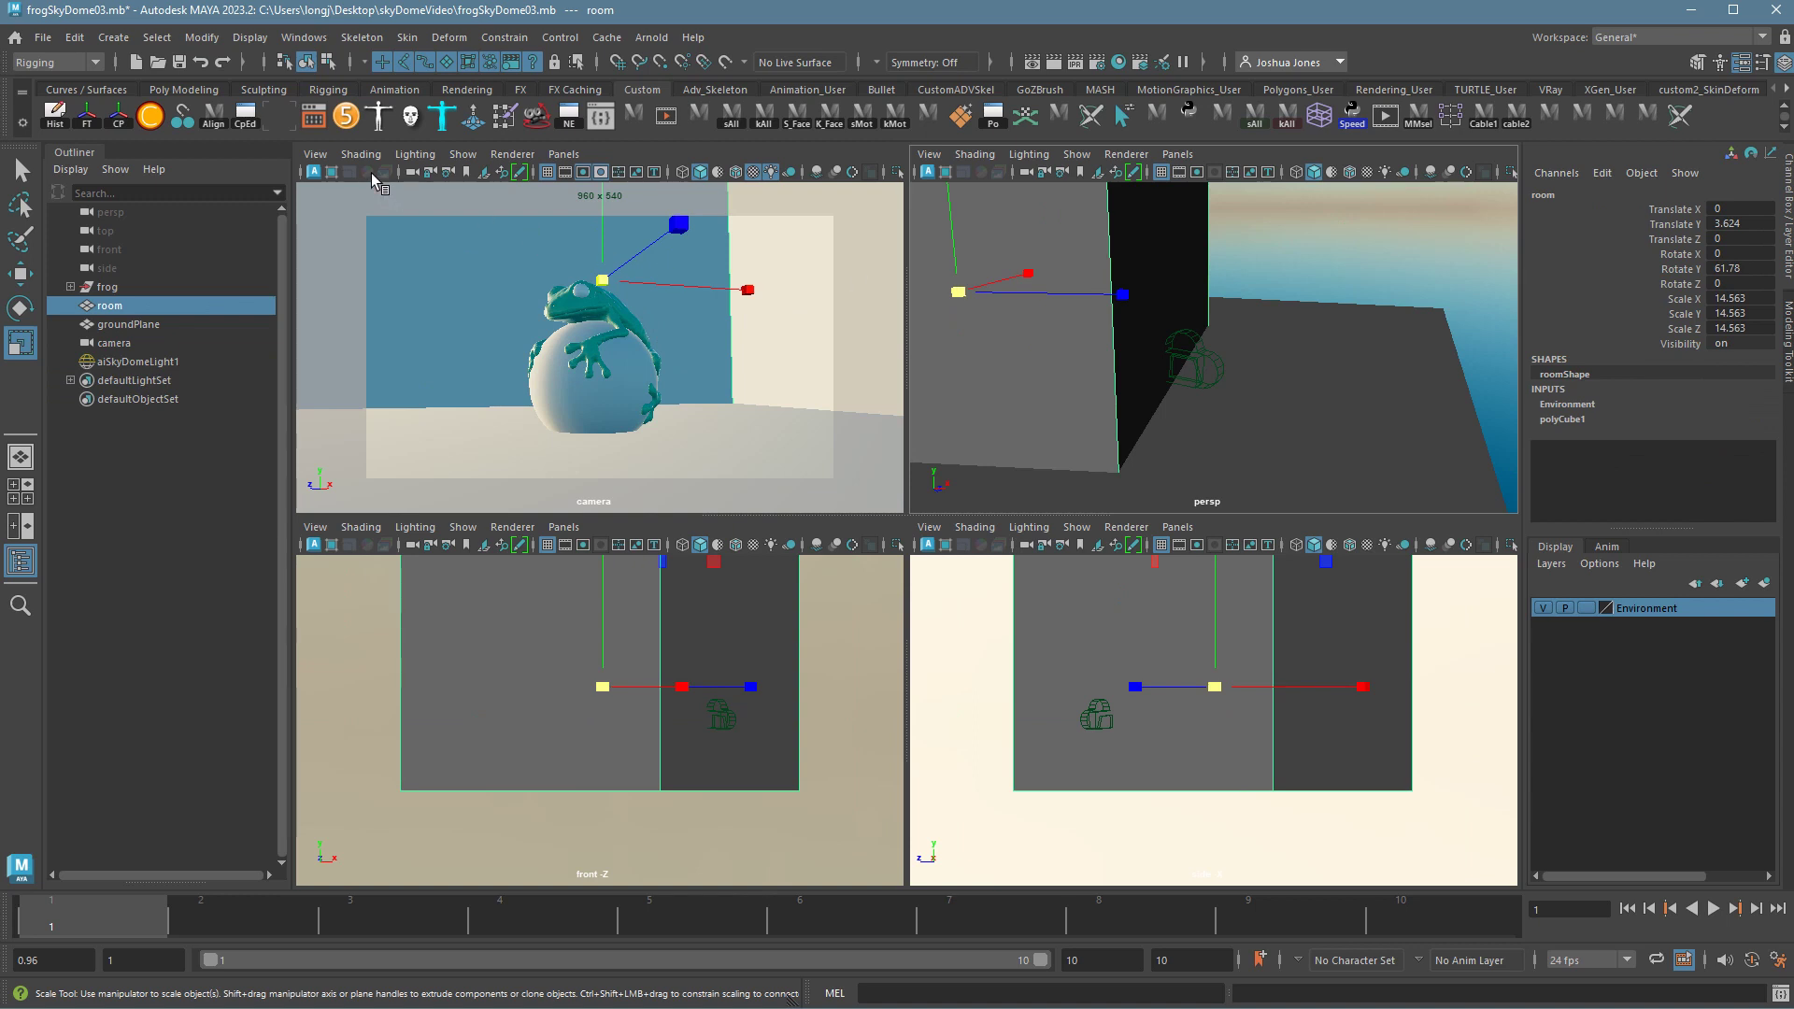
pyautogui.click(414, 155)
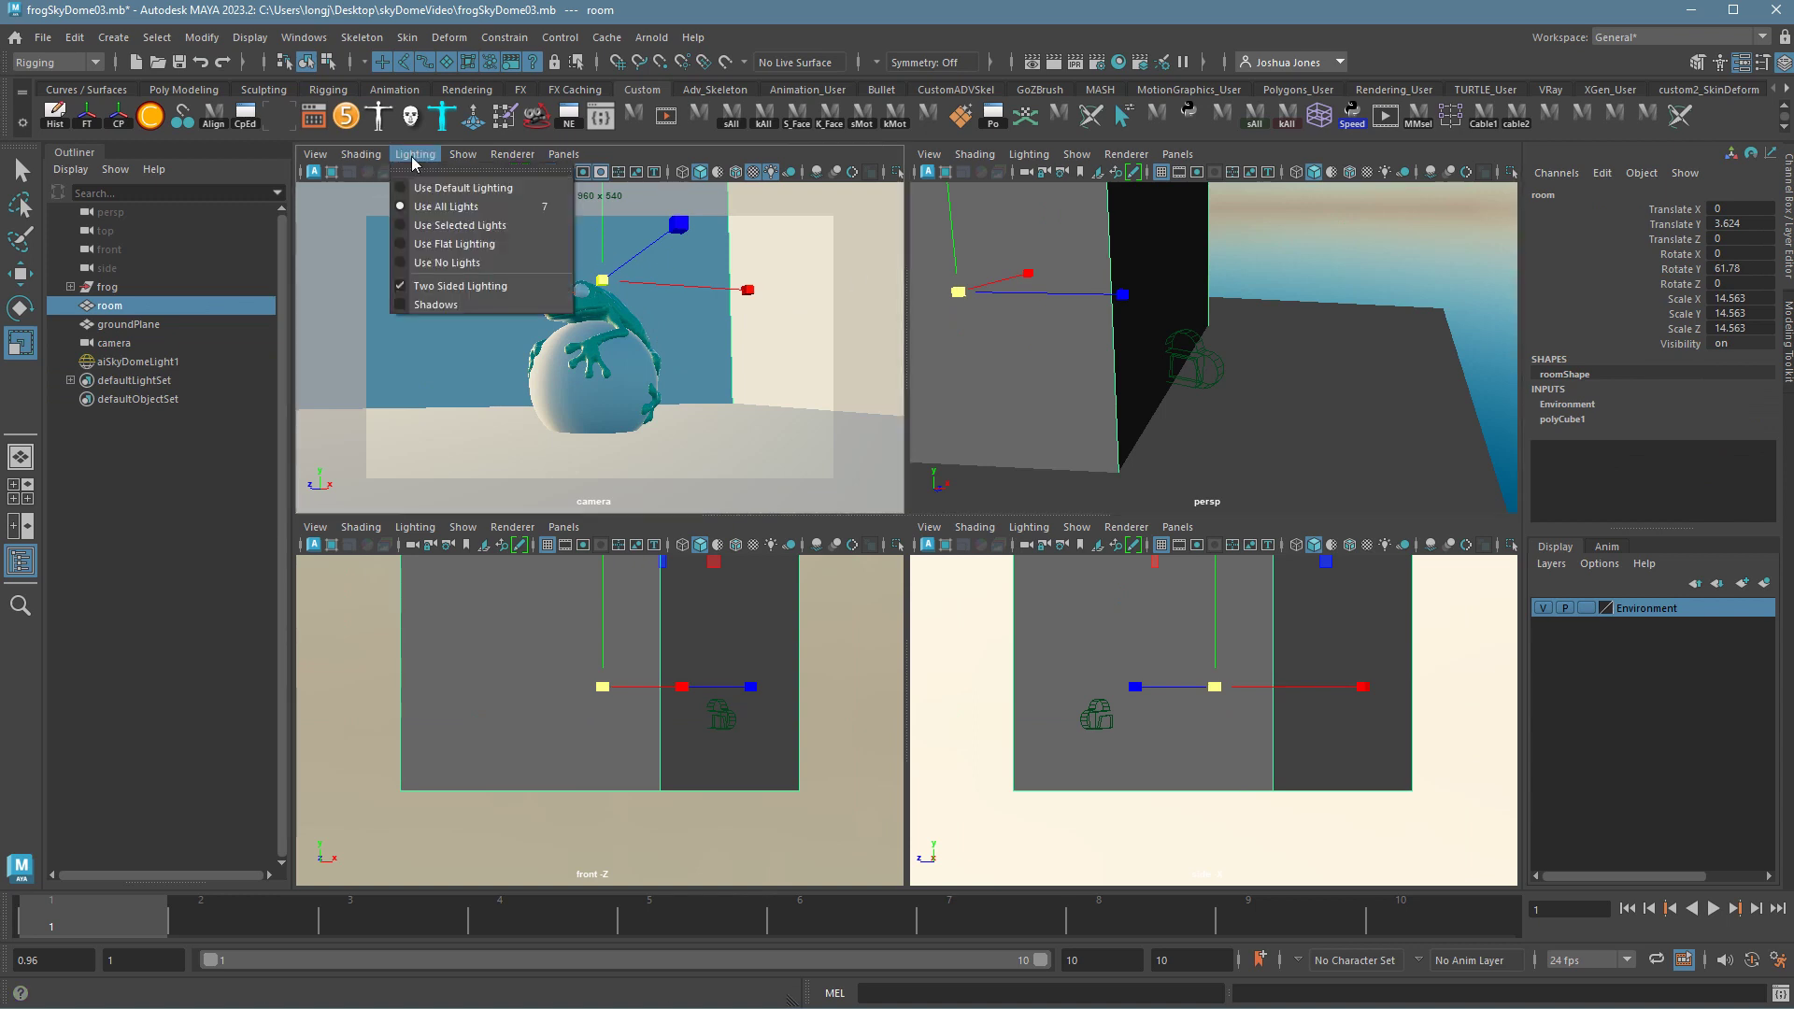
pyautogui.click(453, 286)
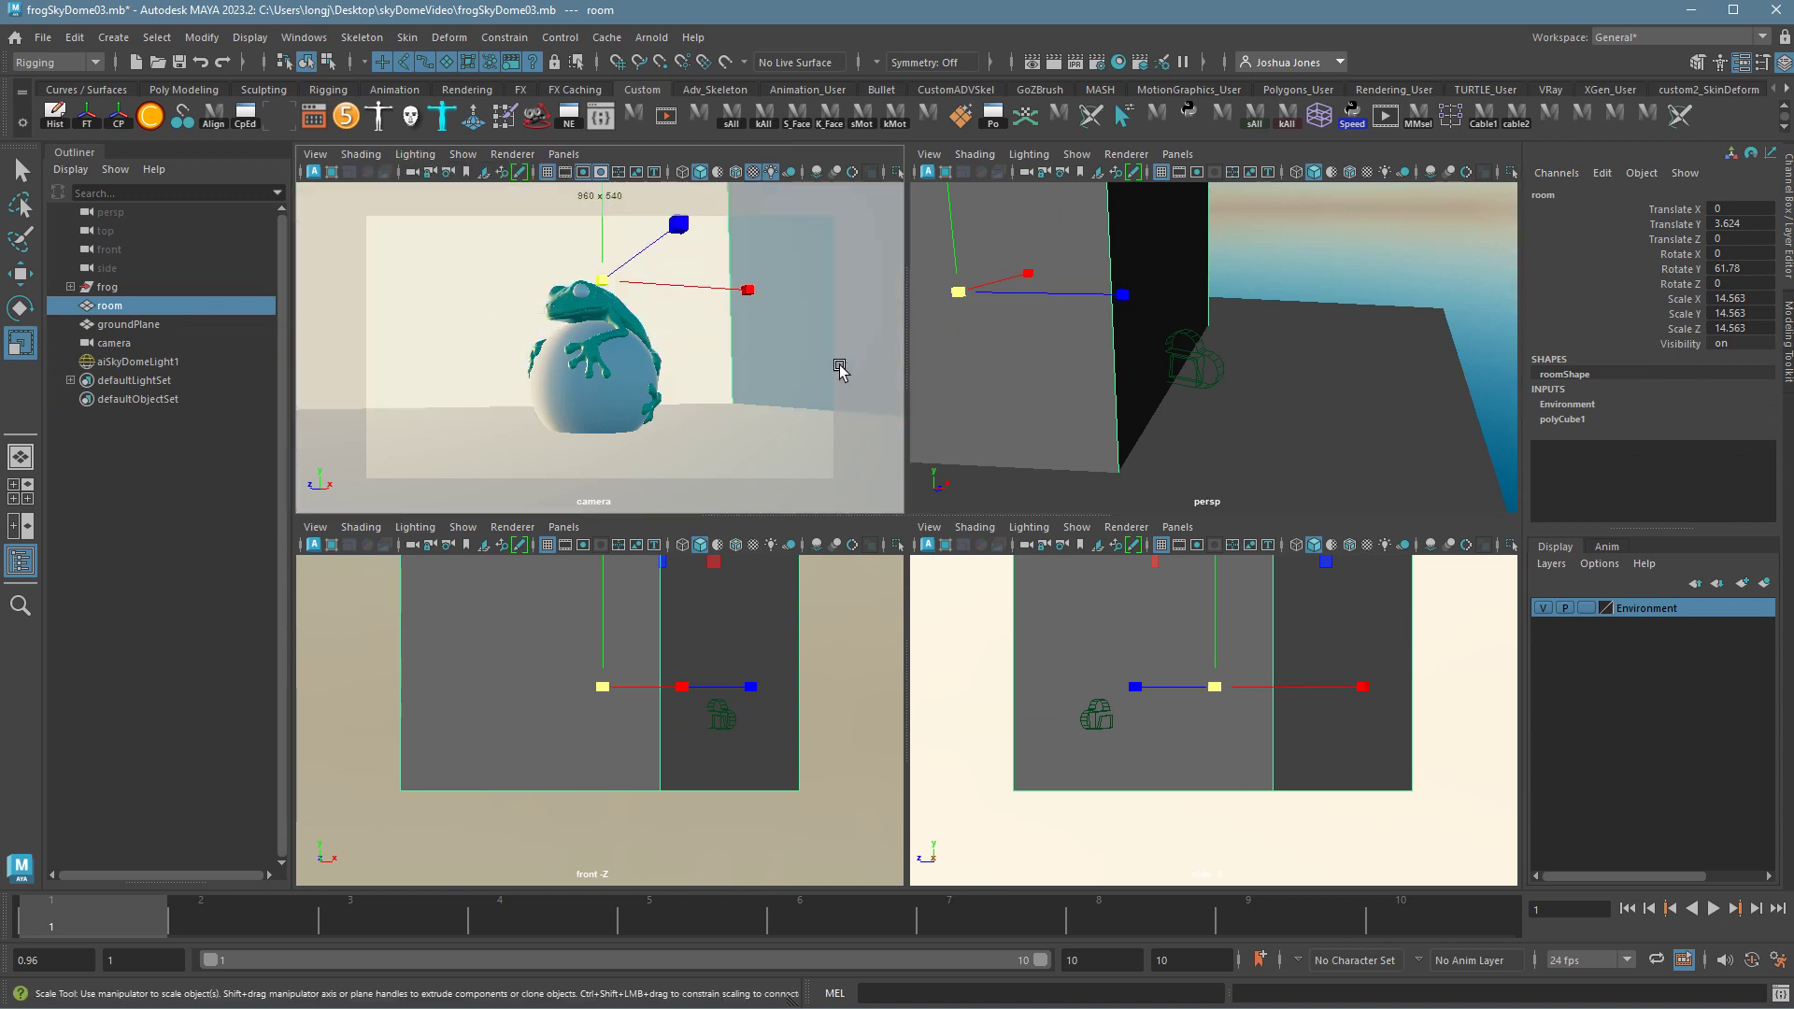
pyautogui.click(1327, 274)
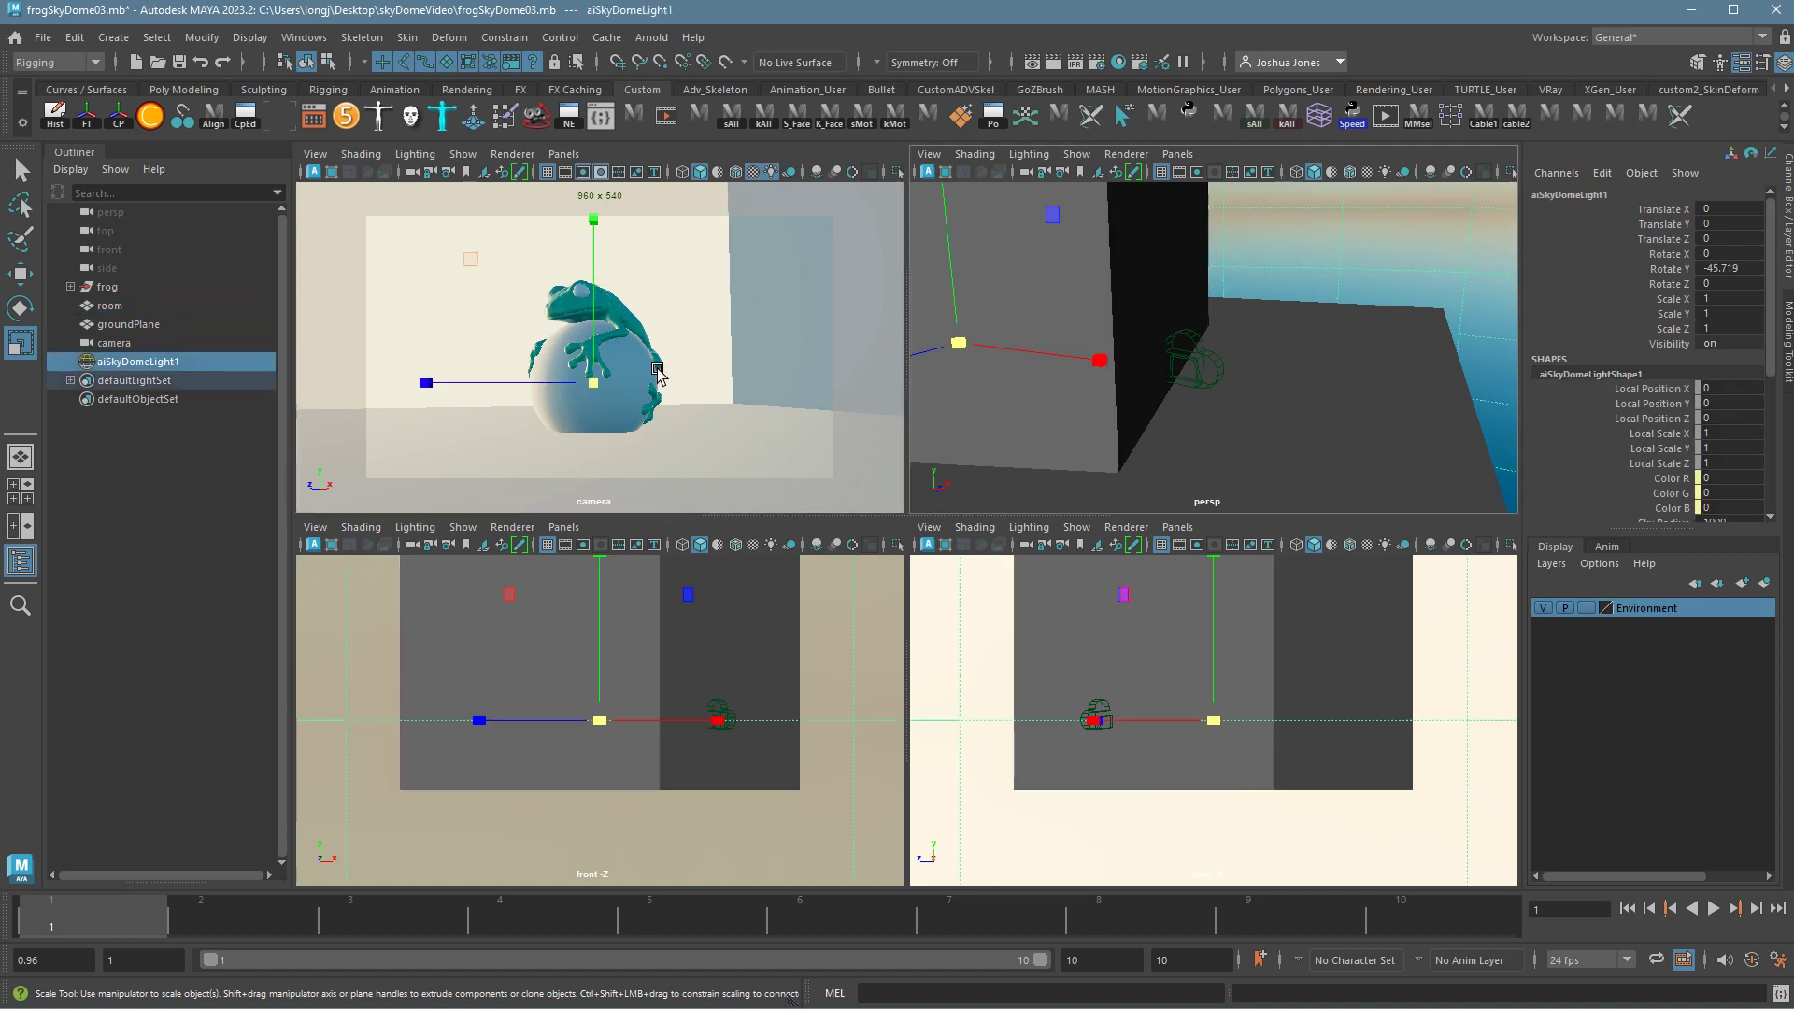
pyautogui.click(475, 292)
pyautogui.click(414, 154)
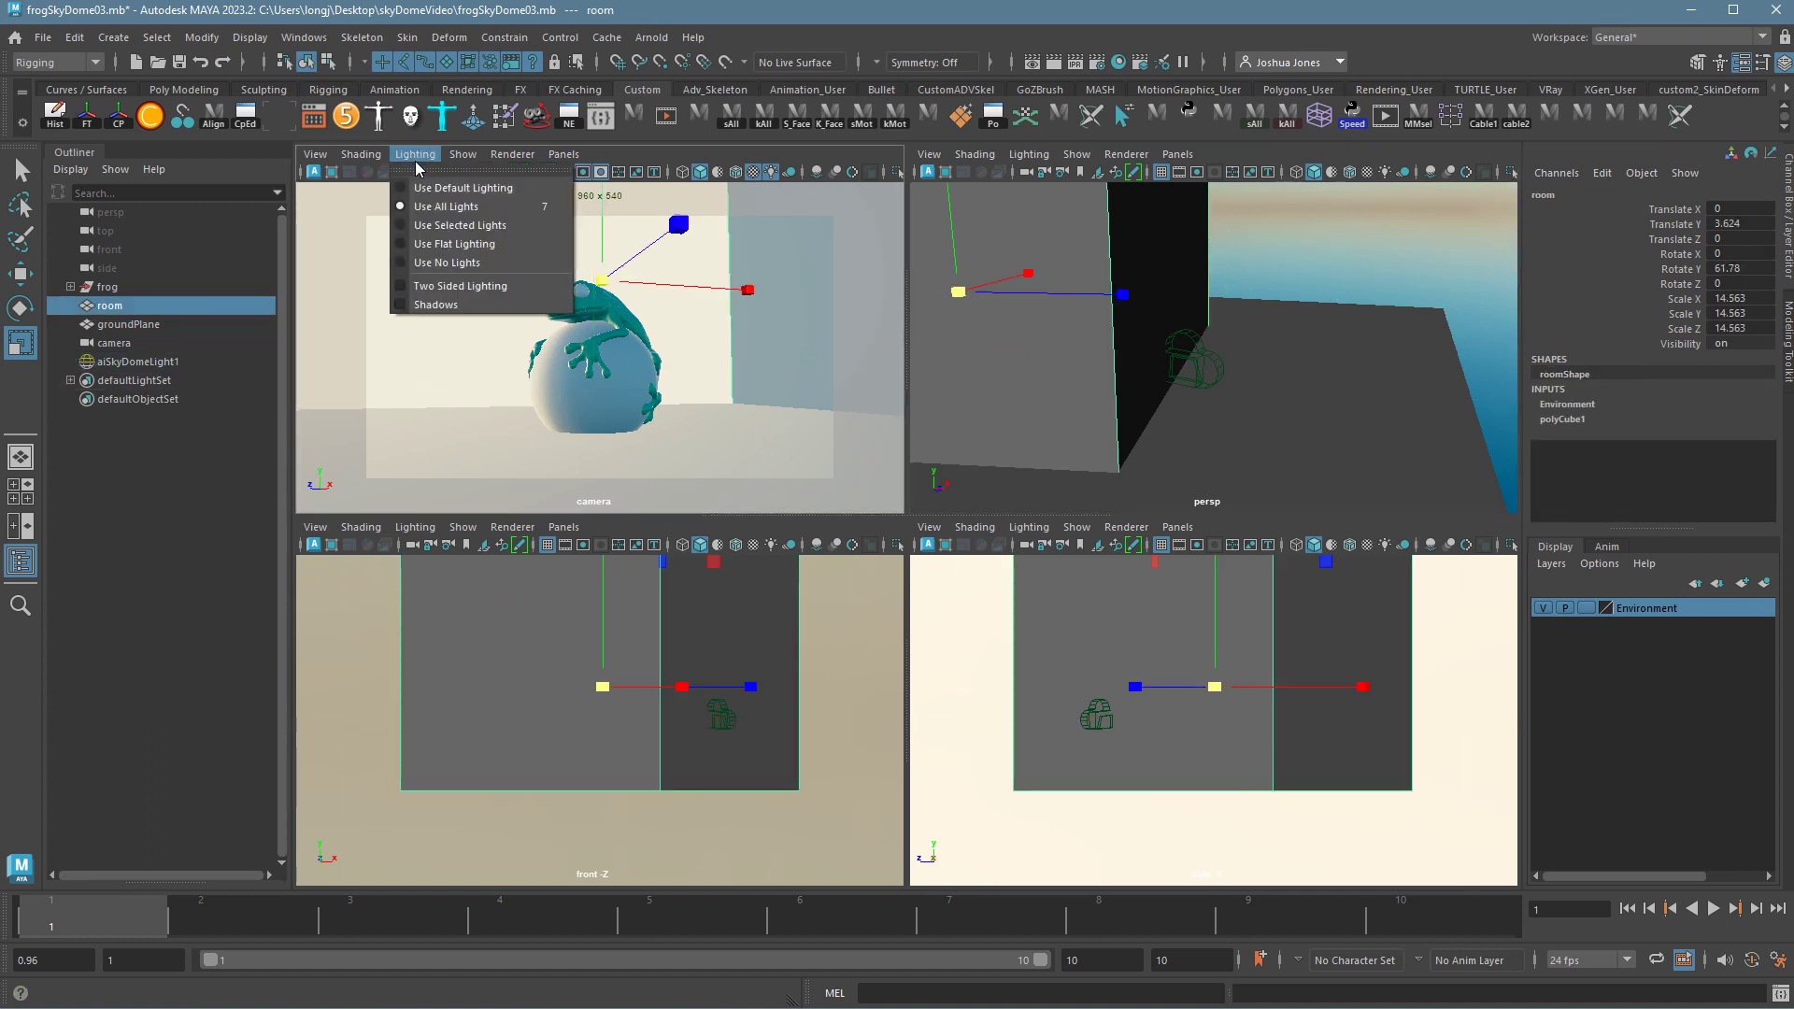
pyautogui.click(460, 295)
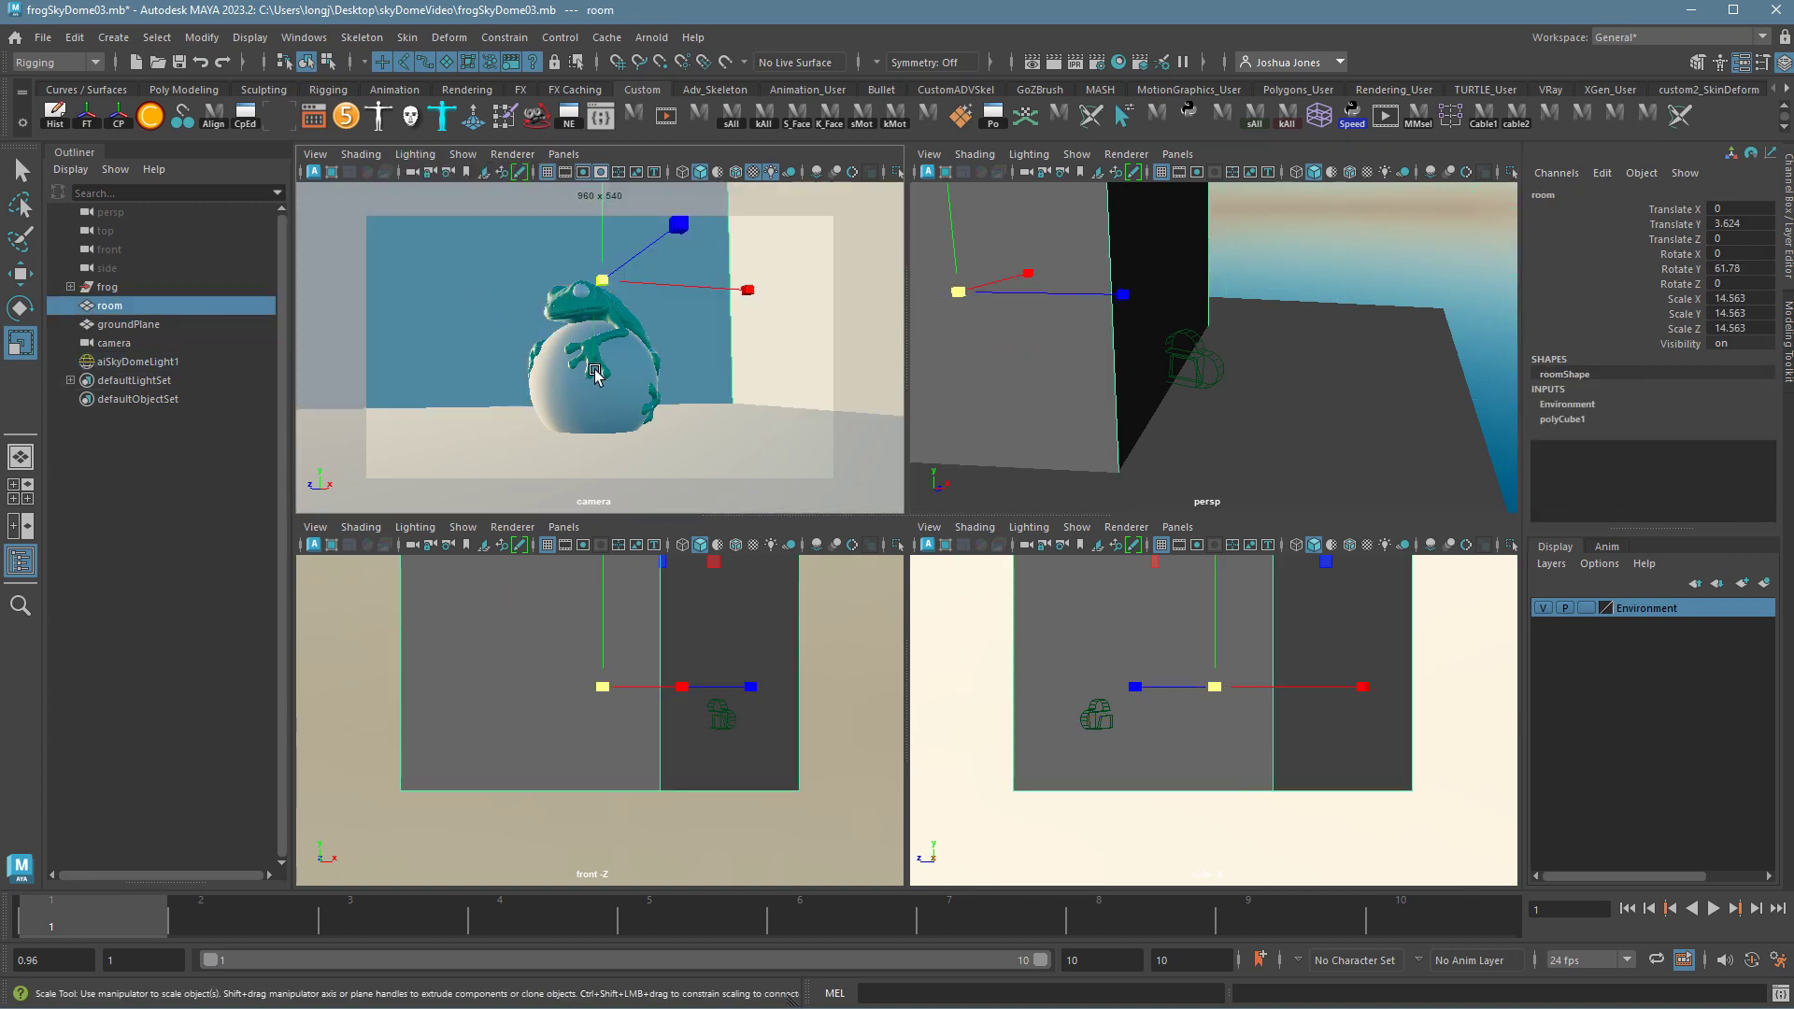
pyautogui.press('6')
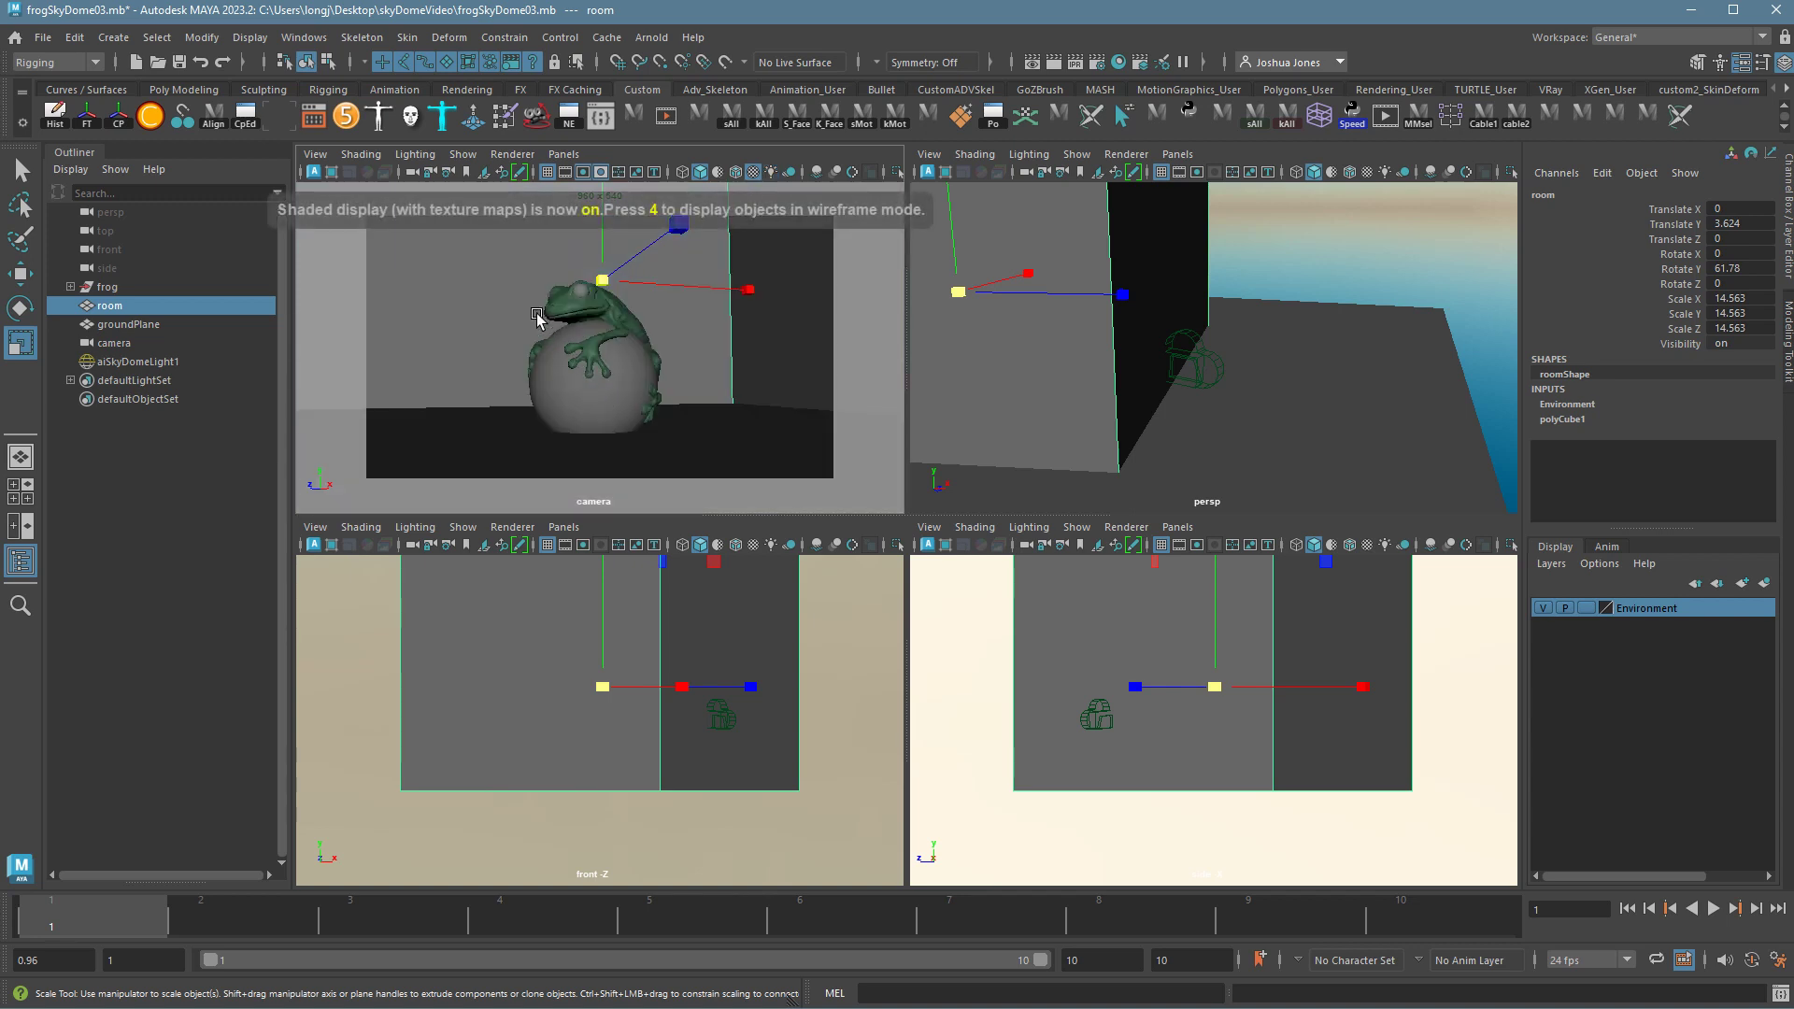
pyautogui.click(415, 154)
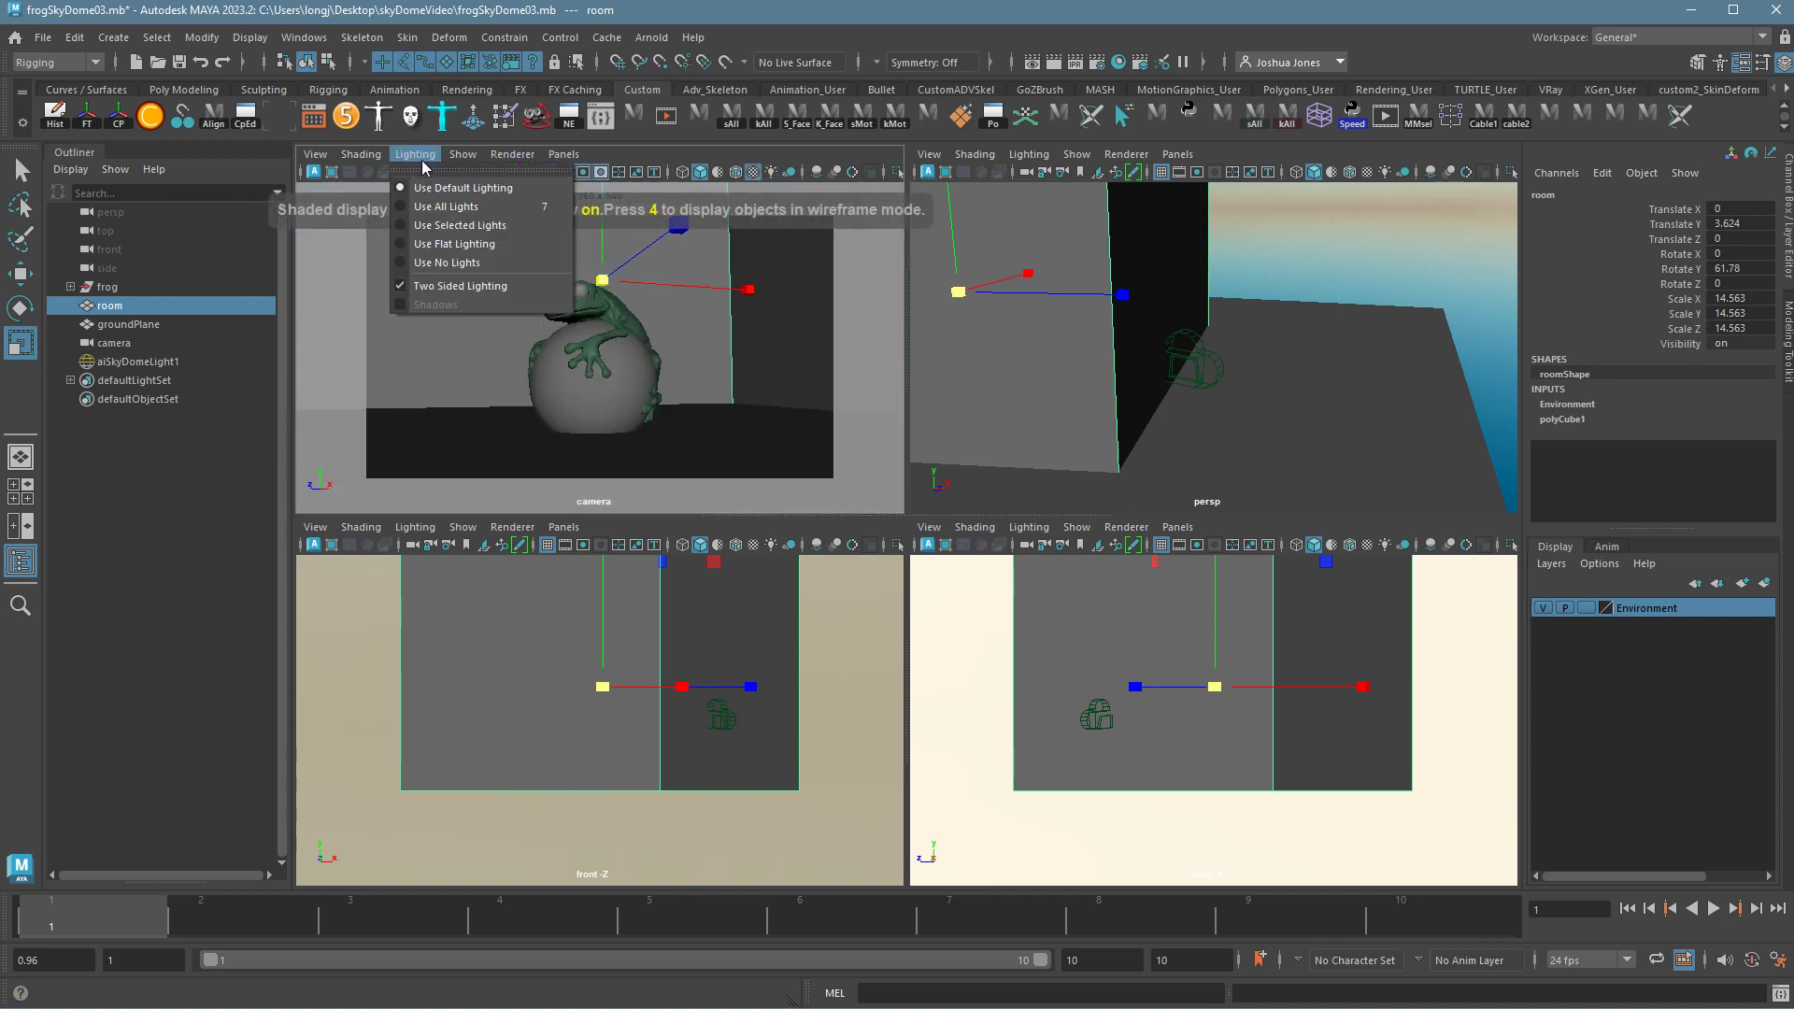
pyautogui.click(428, 285)
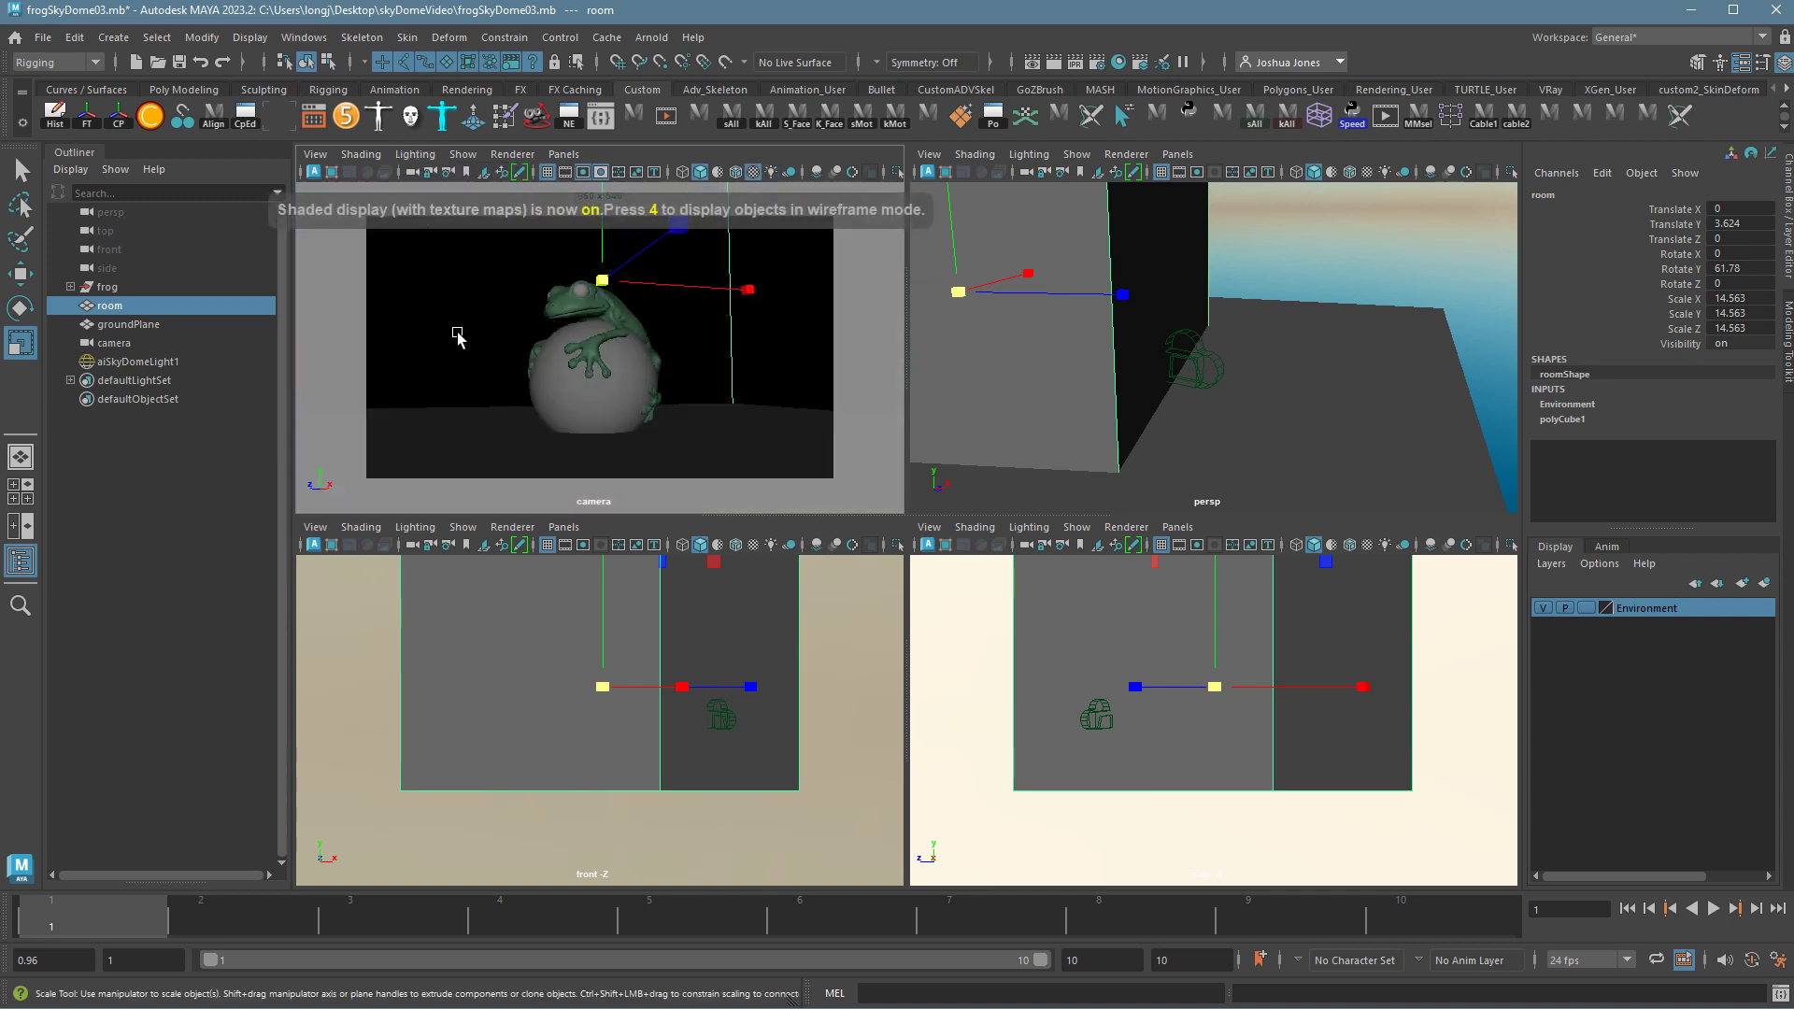
pyautogui.click(416, 155)
pyautogui.click(428, 286)
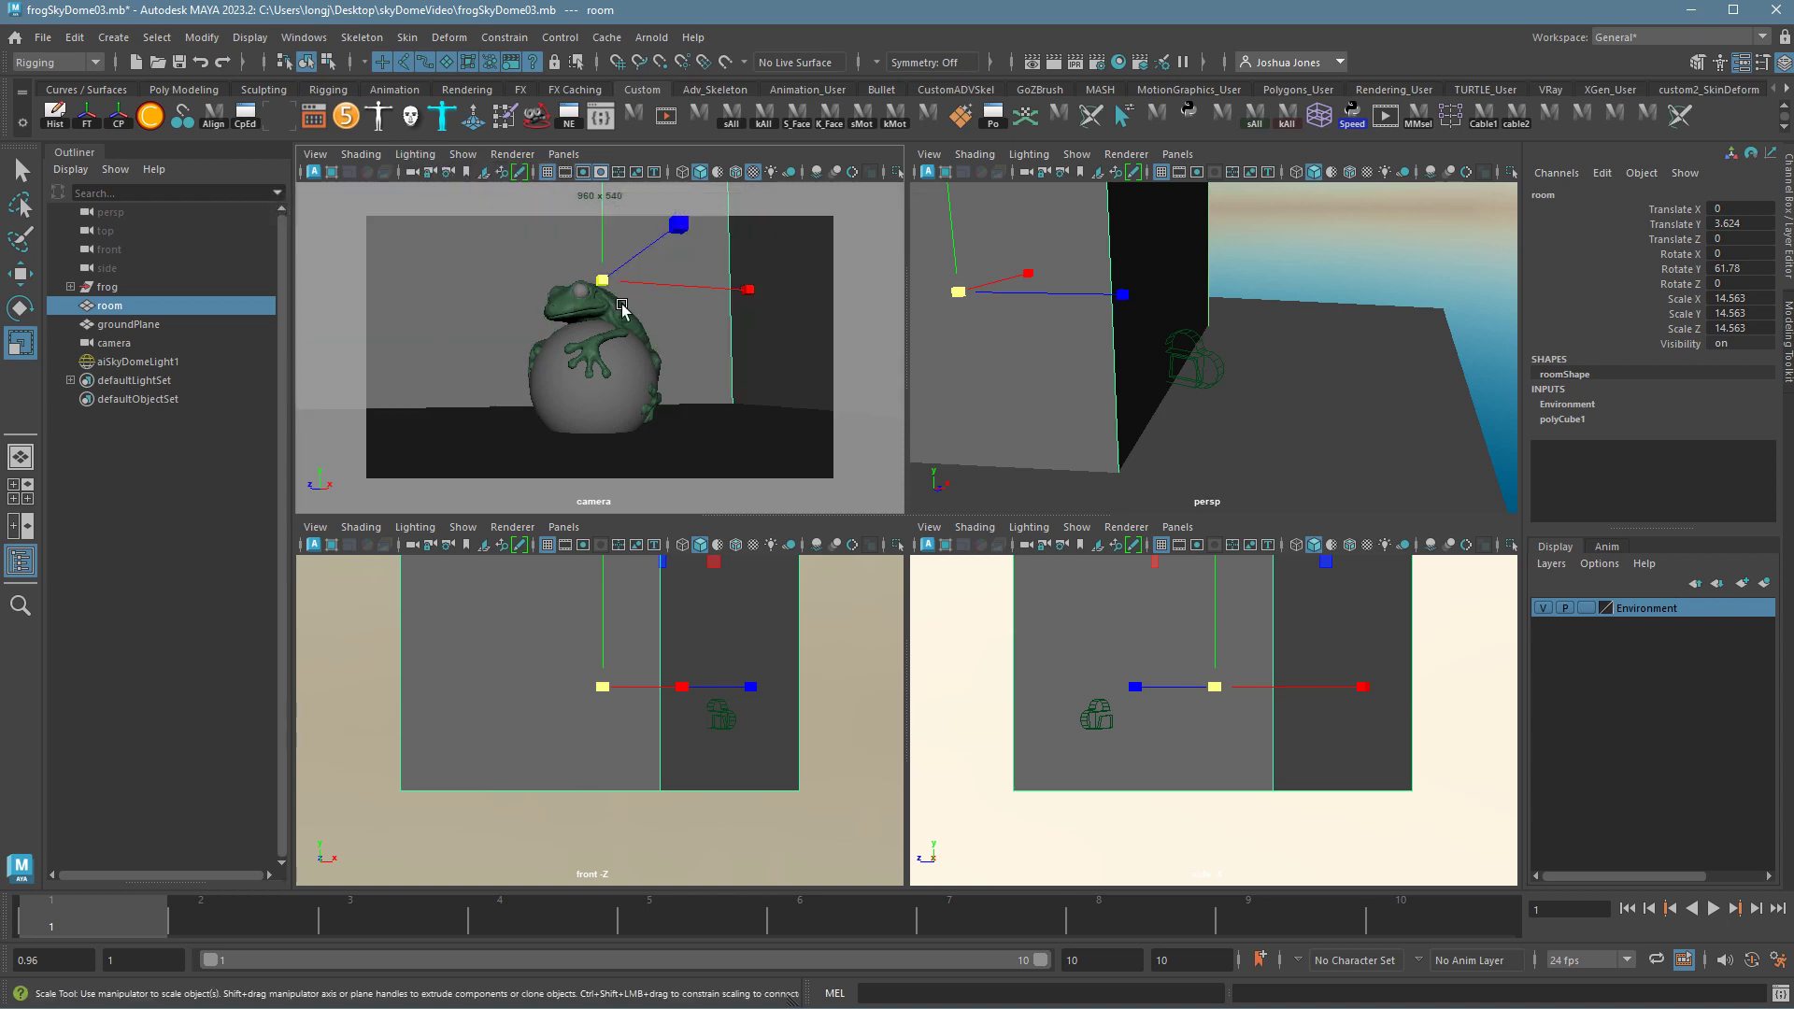
pyautogui.press('5')
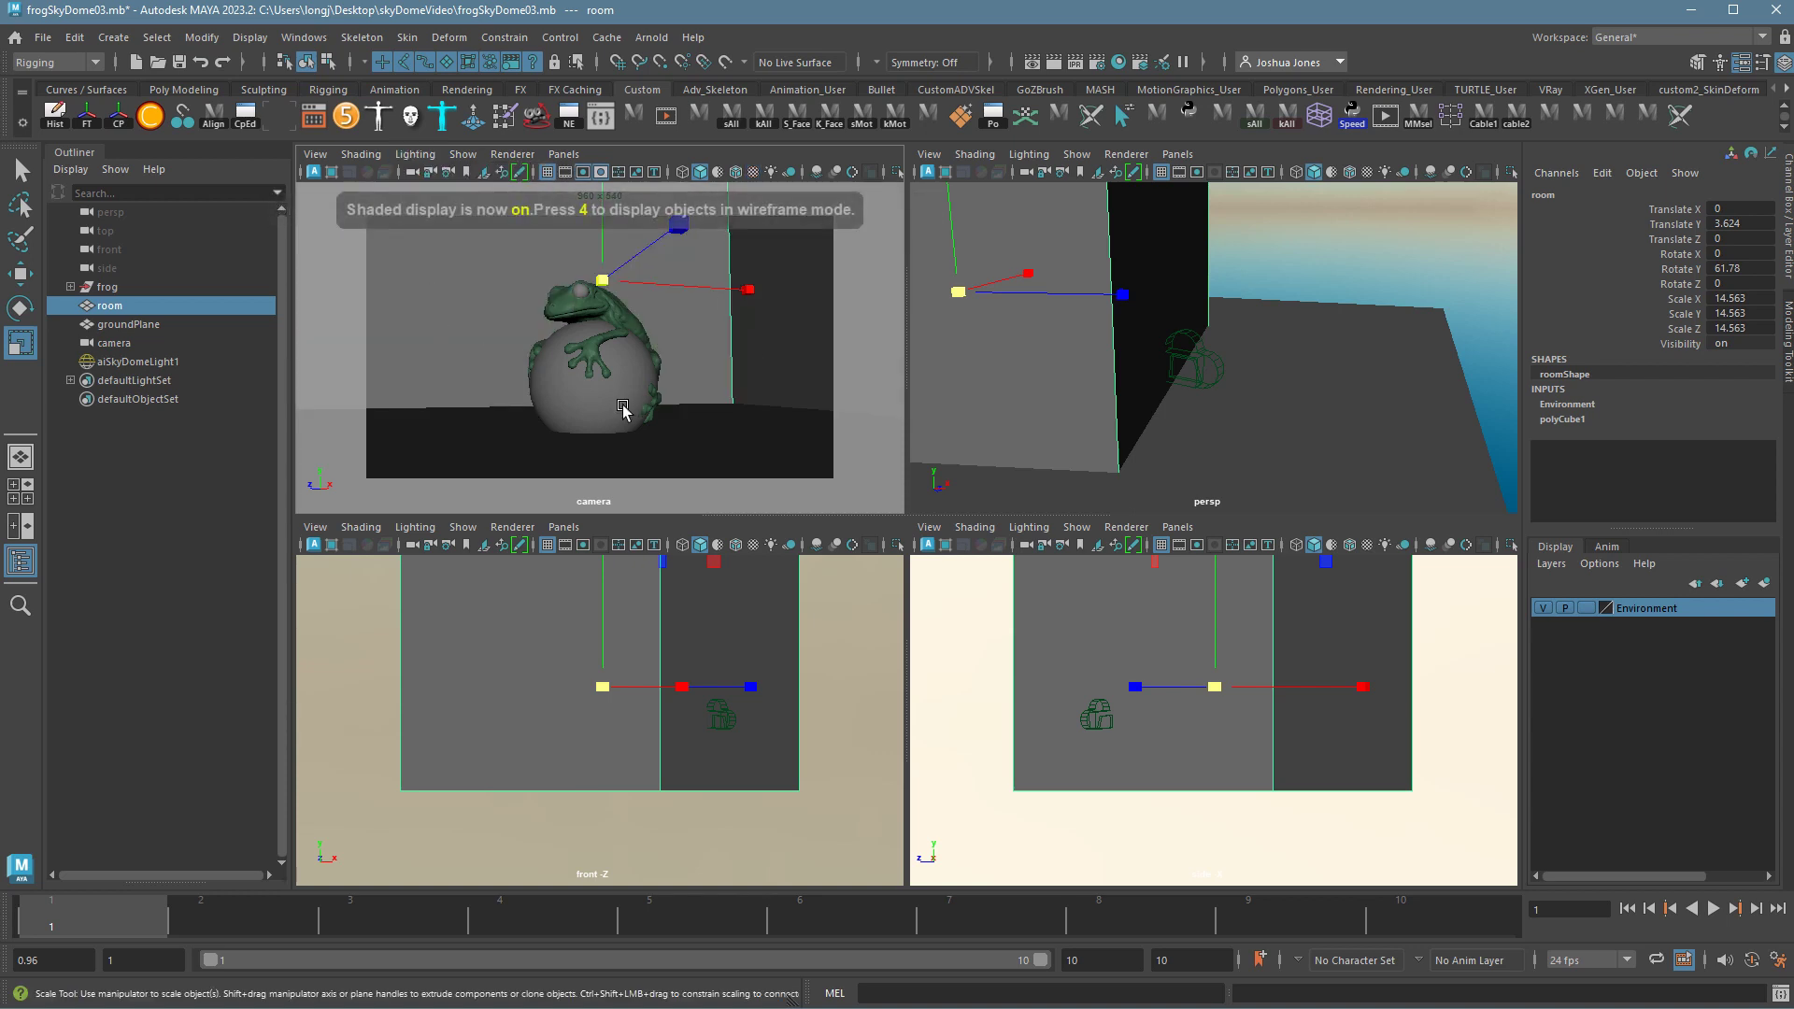
pyautogui.press('7')
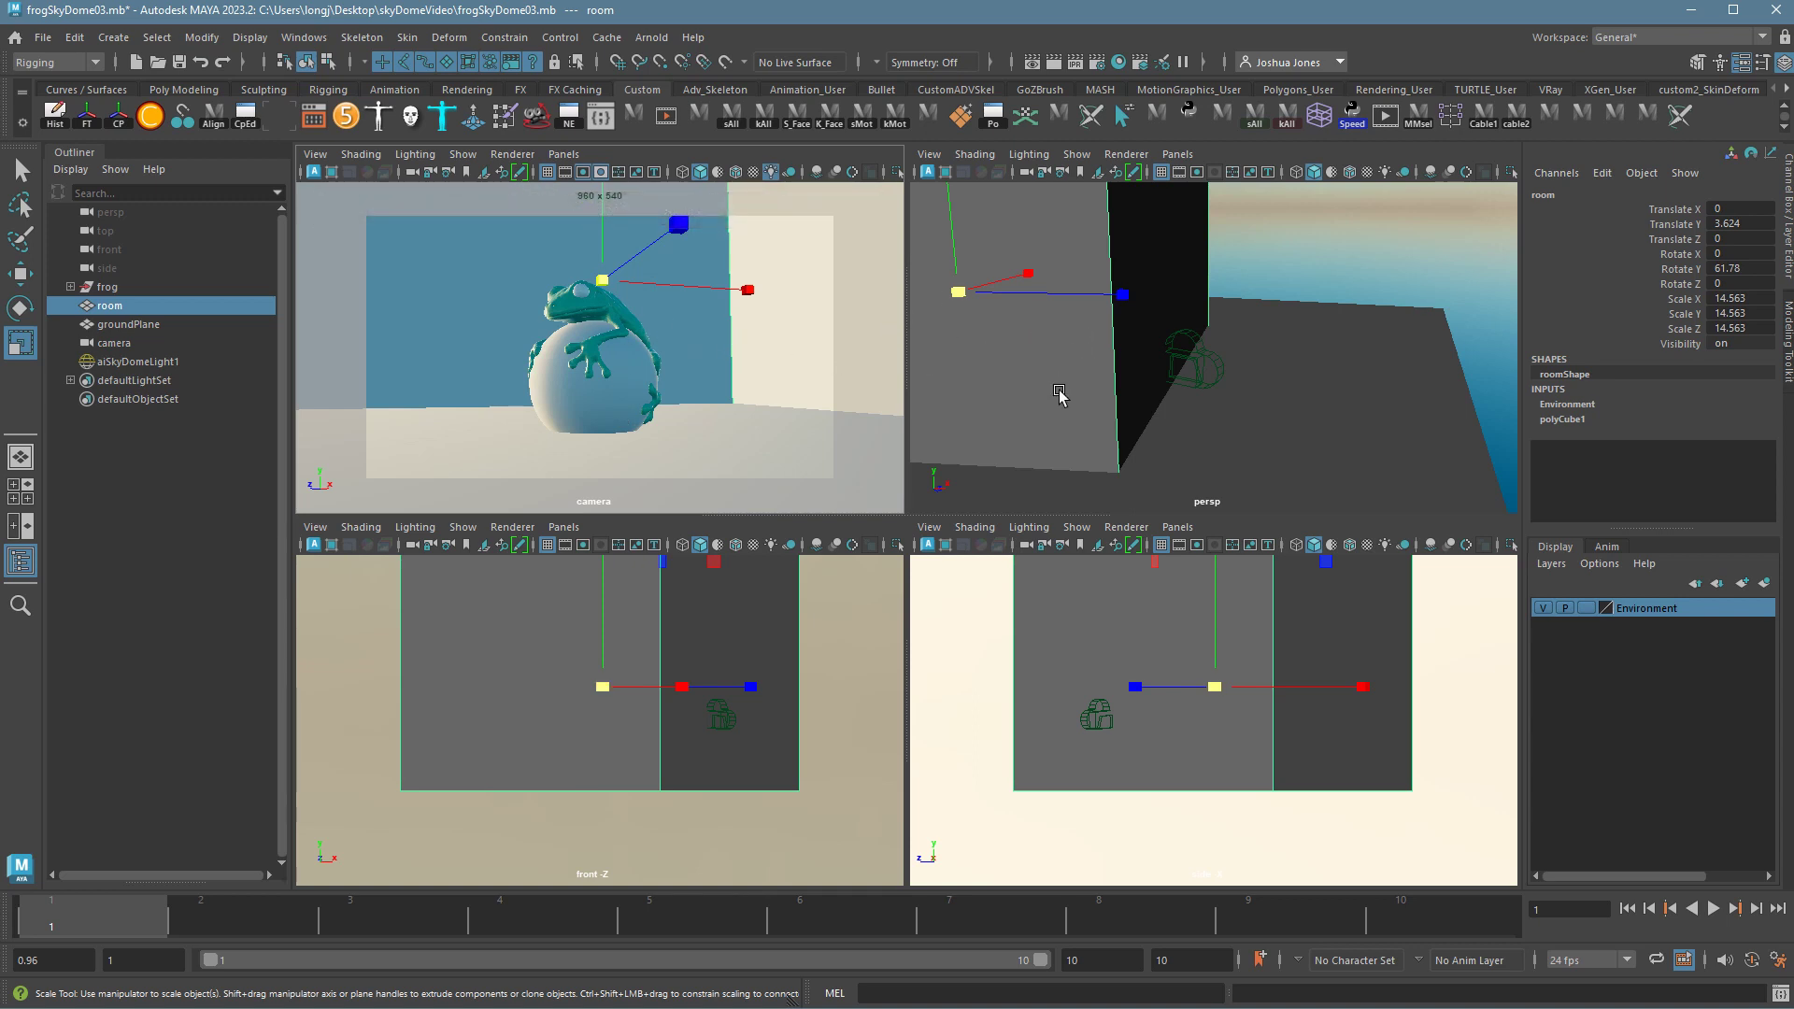
# Start an Arnold render, then maximize the perspective view and orbit around the room box
pyautogui.click(1119, 63)
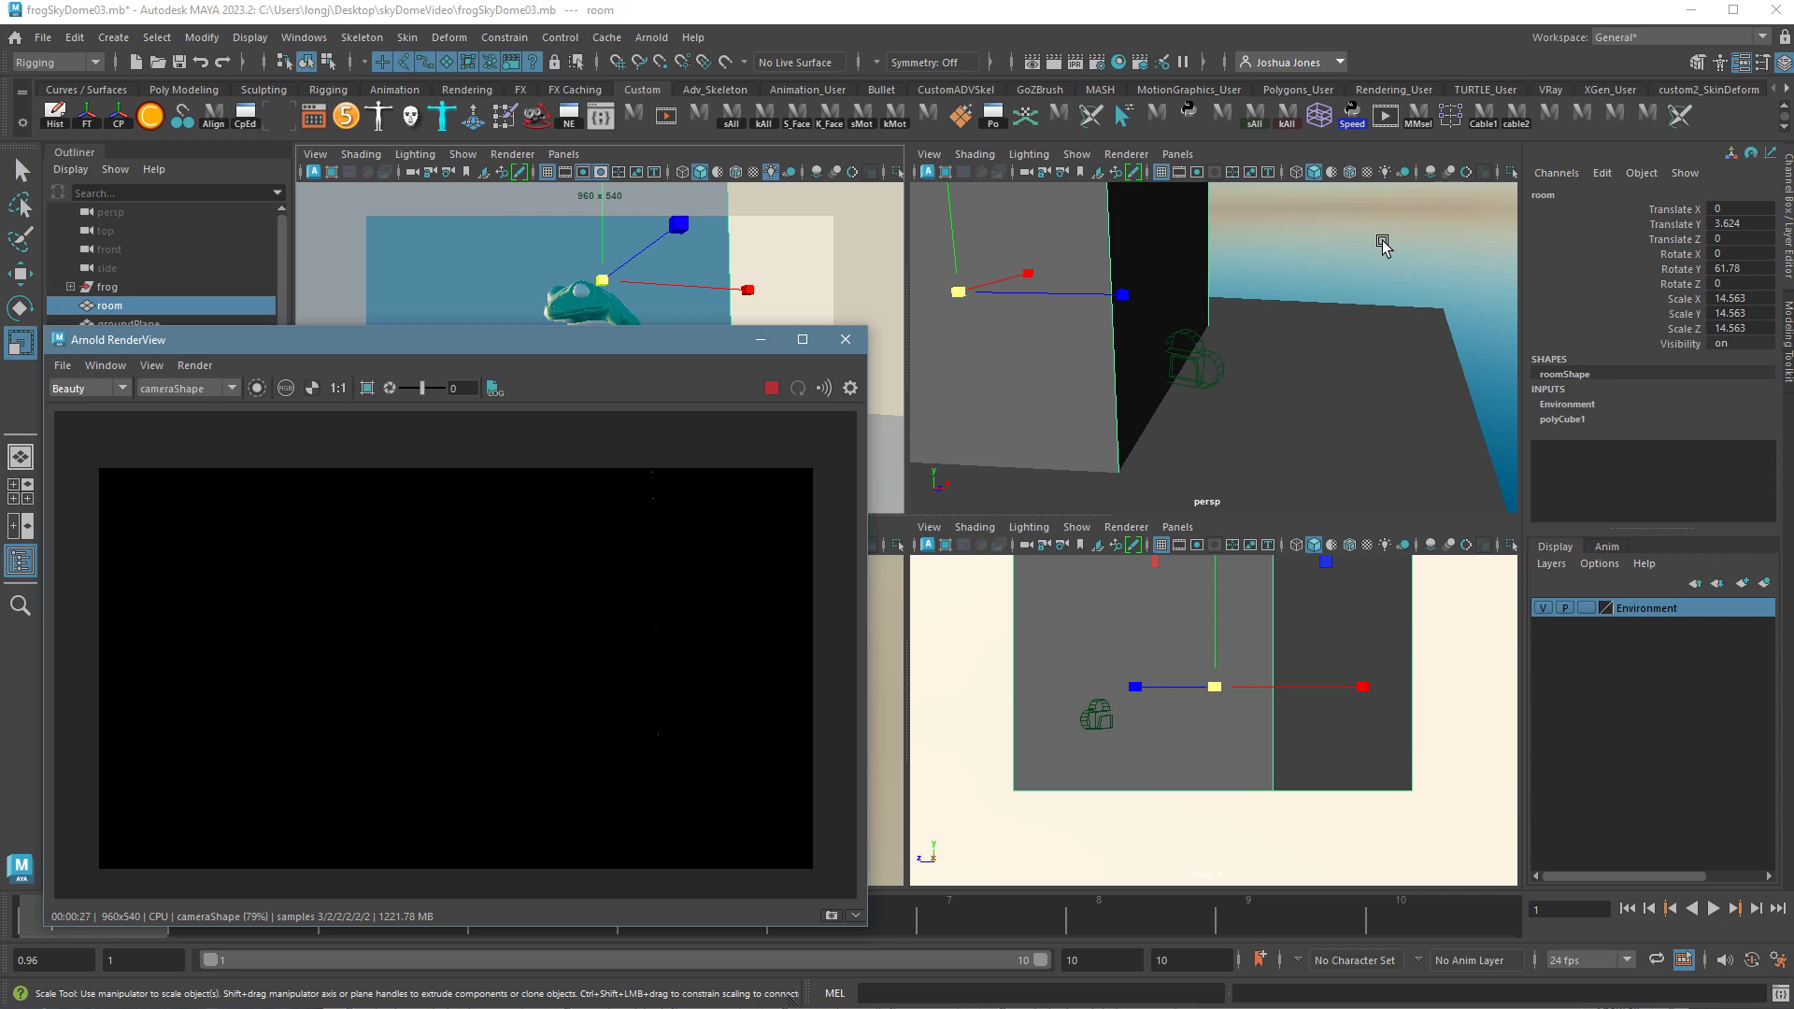
pyautogui.moveTo(574, 346)
pyautogui.mouseDown()
pyautogui.moveTo(530, 334)
pyautogui.moveTo(581, 340)
pyautogui.moveTo(561, 348)
pyautogui.mouseUp()
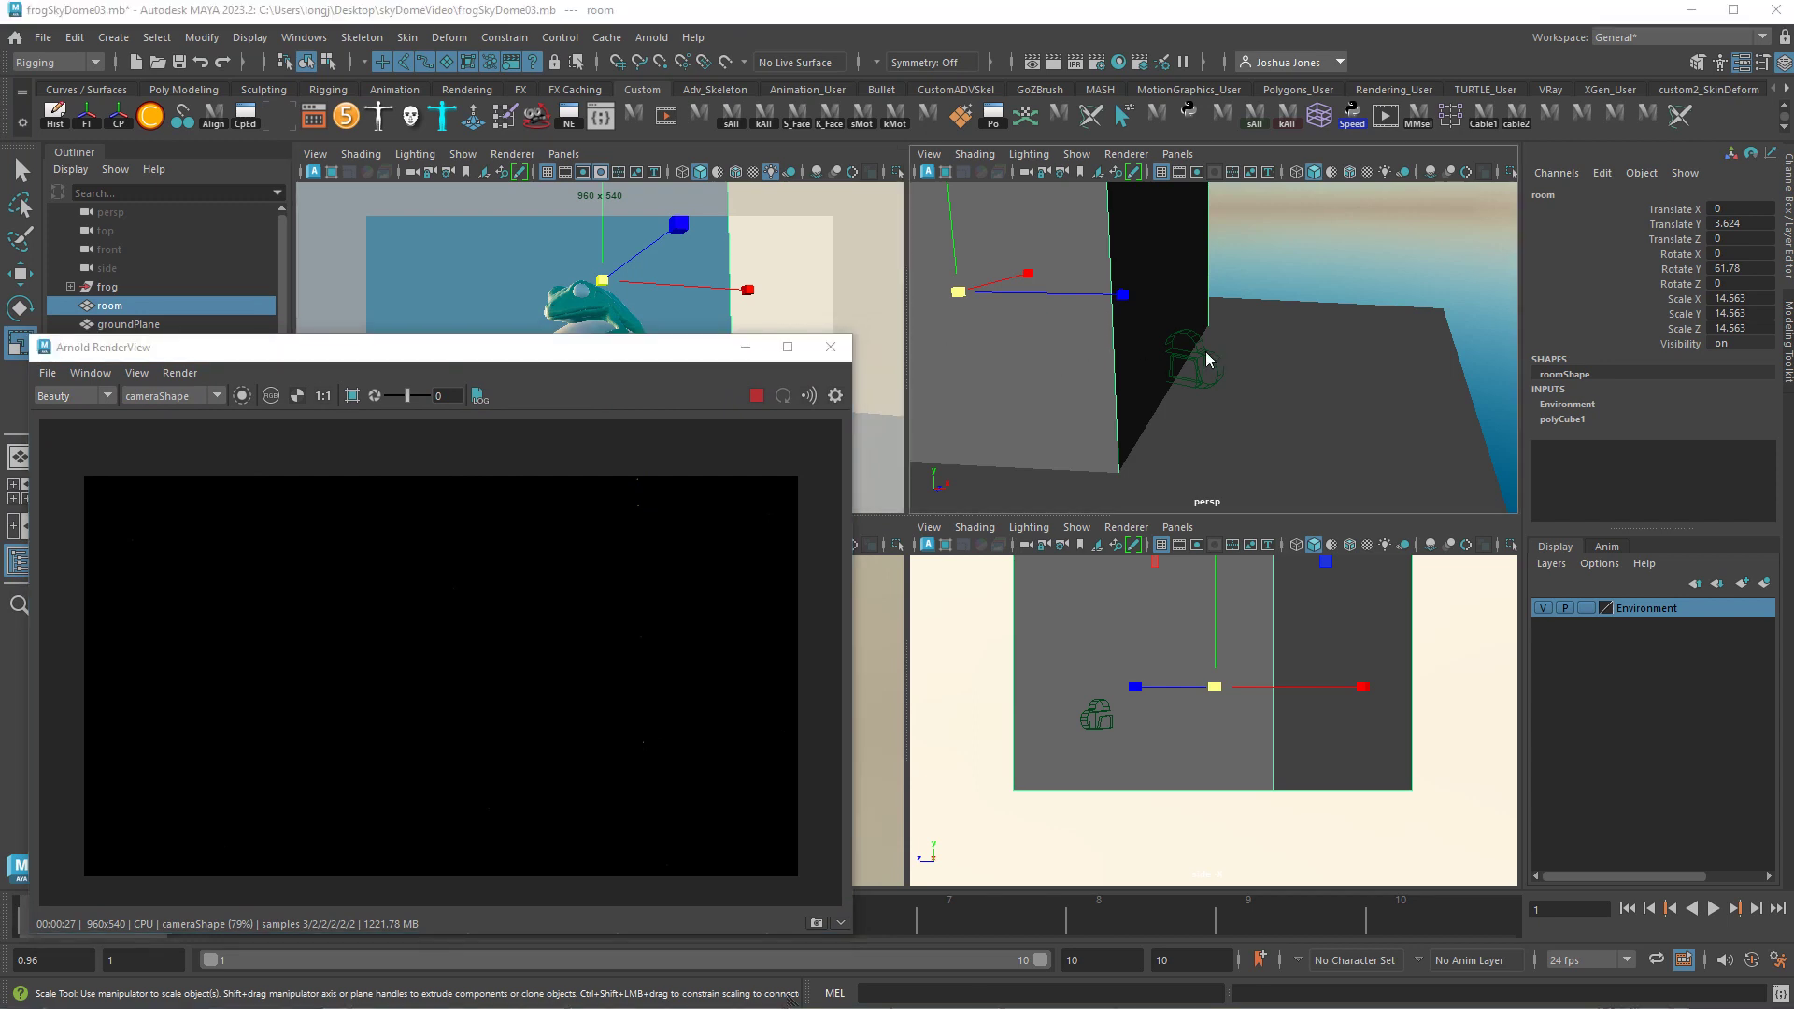
pyautogui.press('space')
pyautogui.keyDown('alt'); pyautogui.moveTo(1274, 384); pyautogui.dragTo(1073, 461); pyautogui.keyUp('alt')
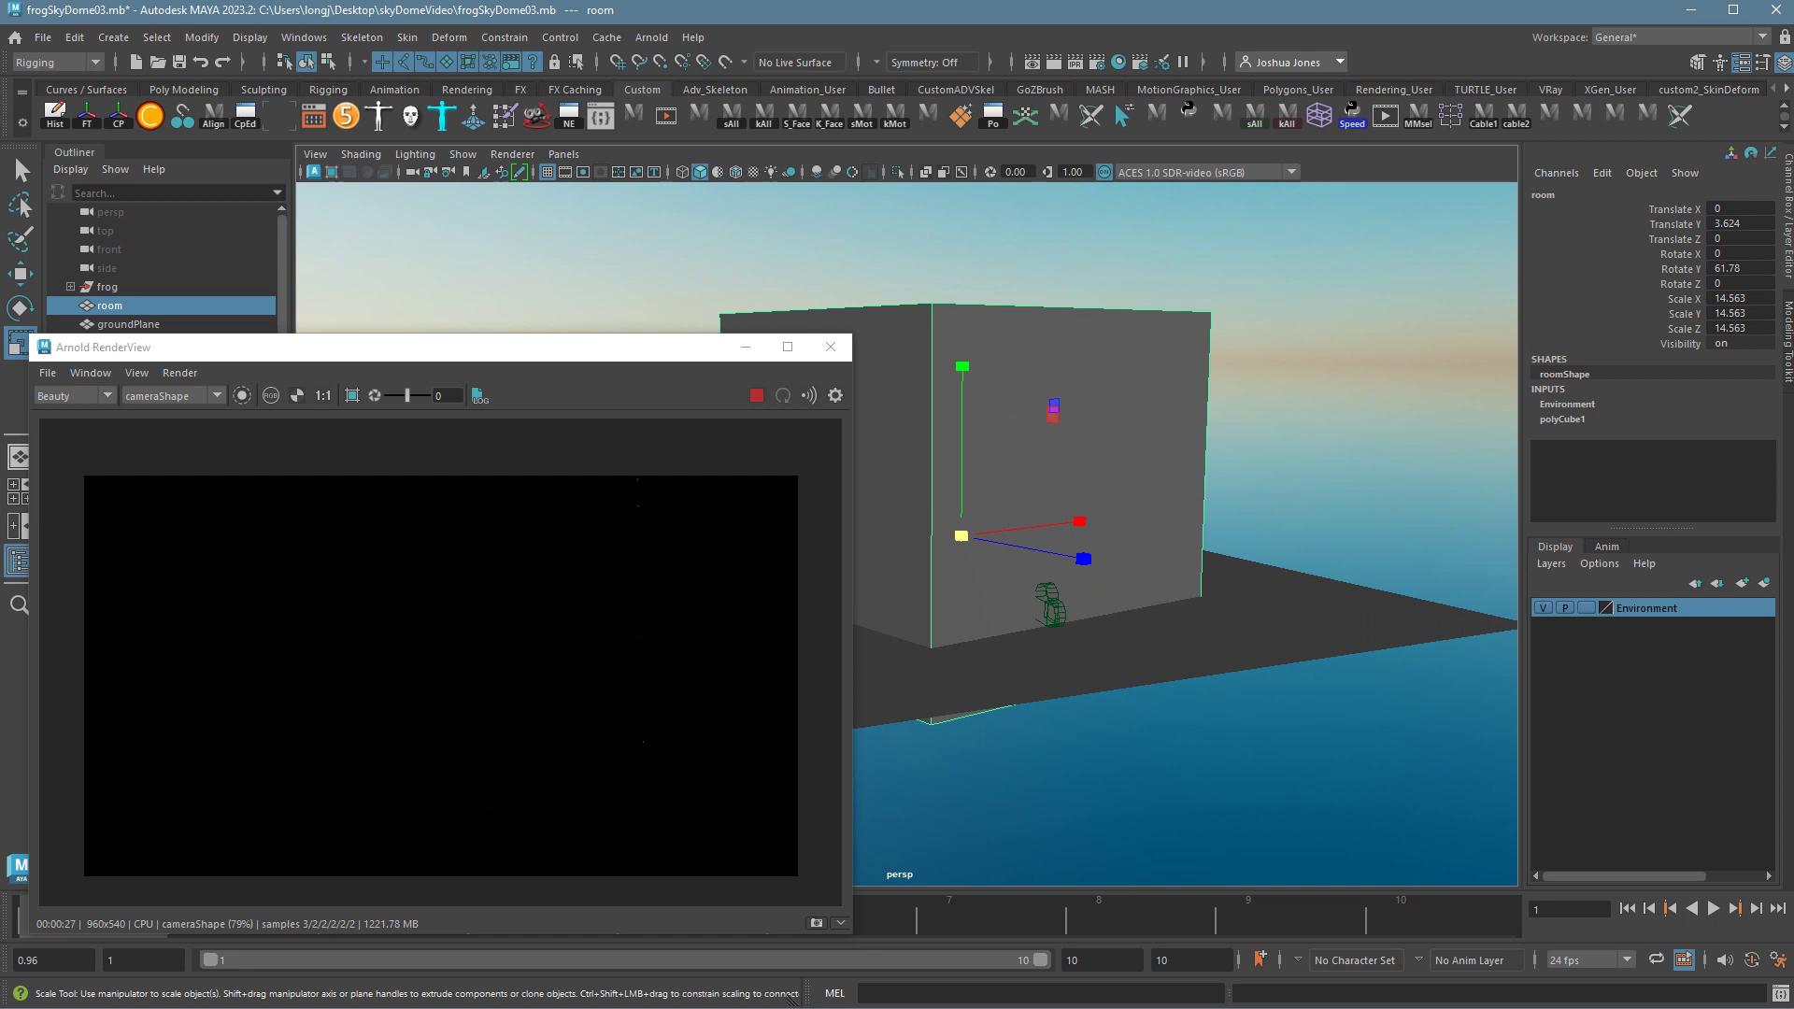
# In roomShape Render Stats, turn off Double Sided and turn on Opposite
pyautogui.hotkey('ctrl', 'a')
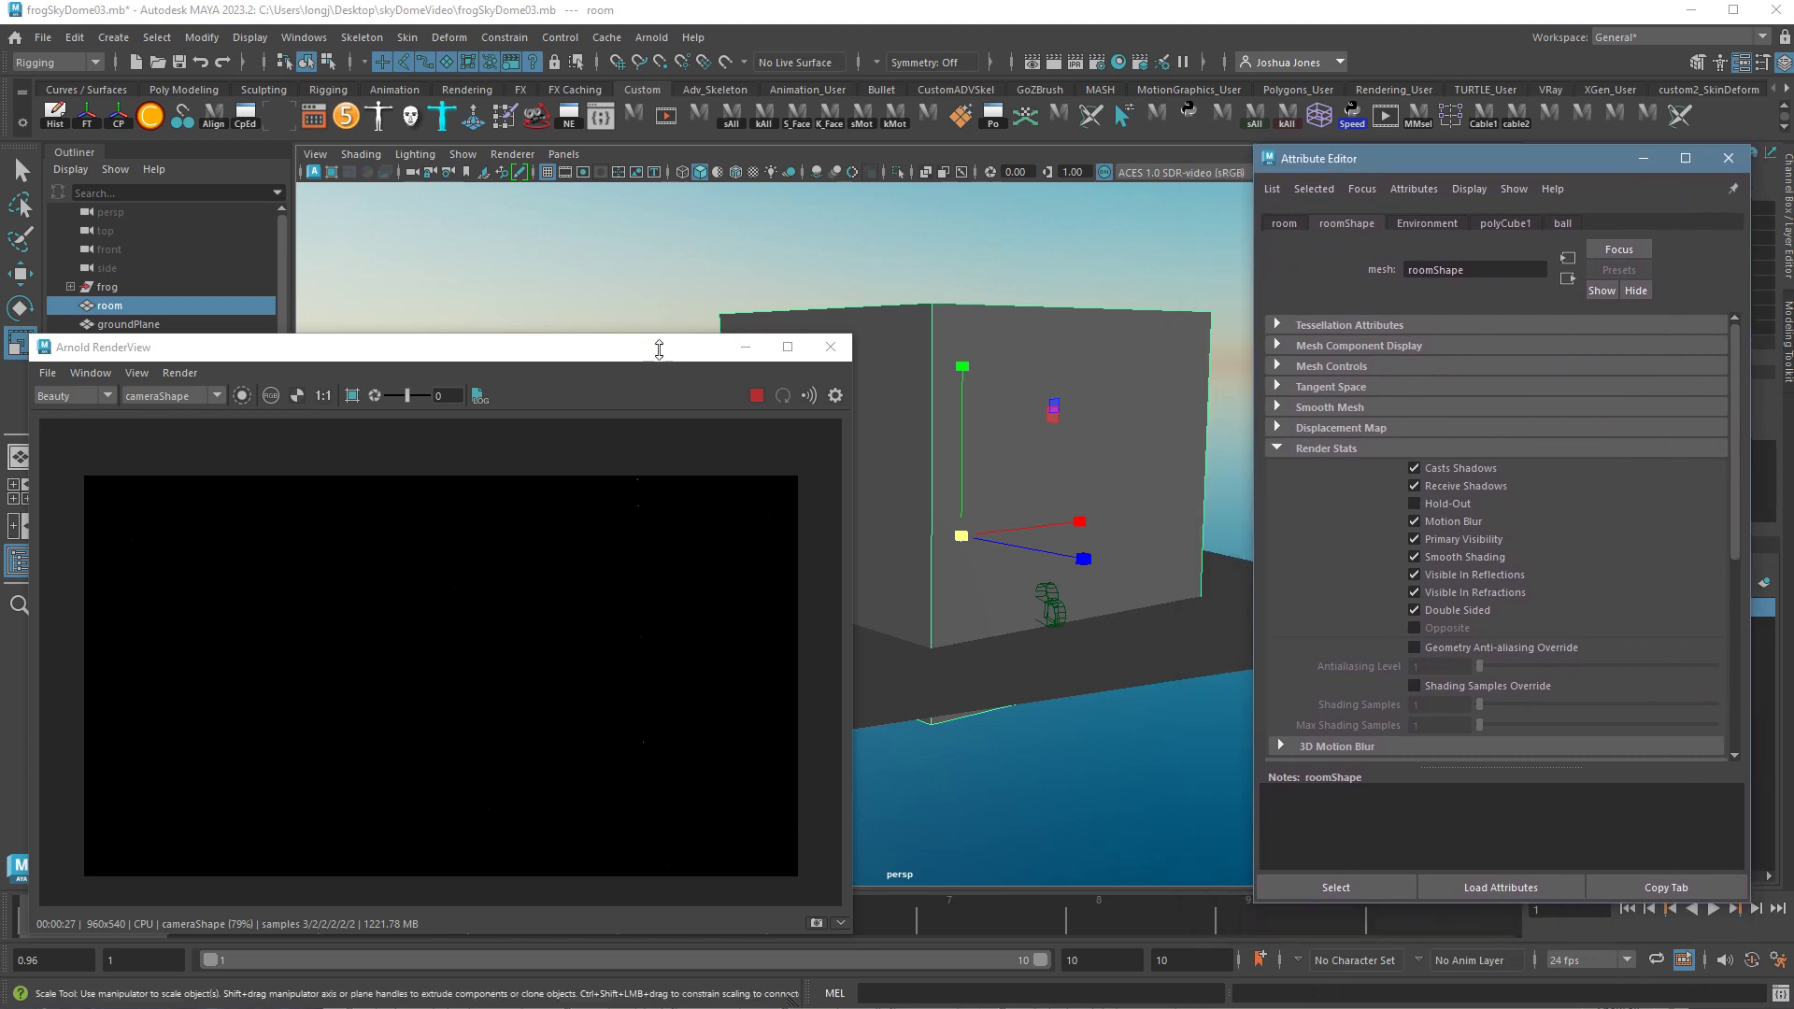
pyautogui.moveTo(643, 351); pyautogui.dragTo(3, 879)
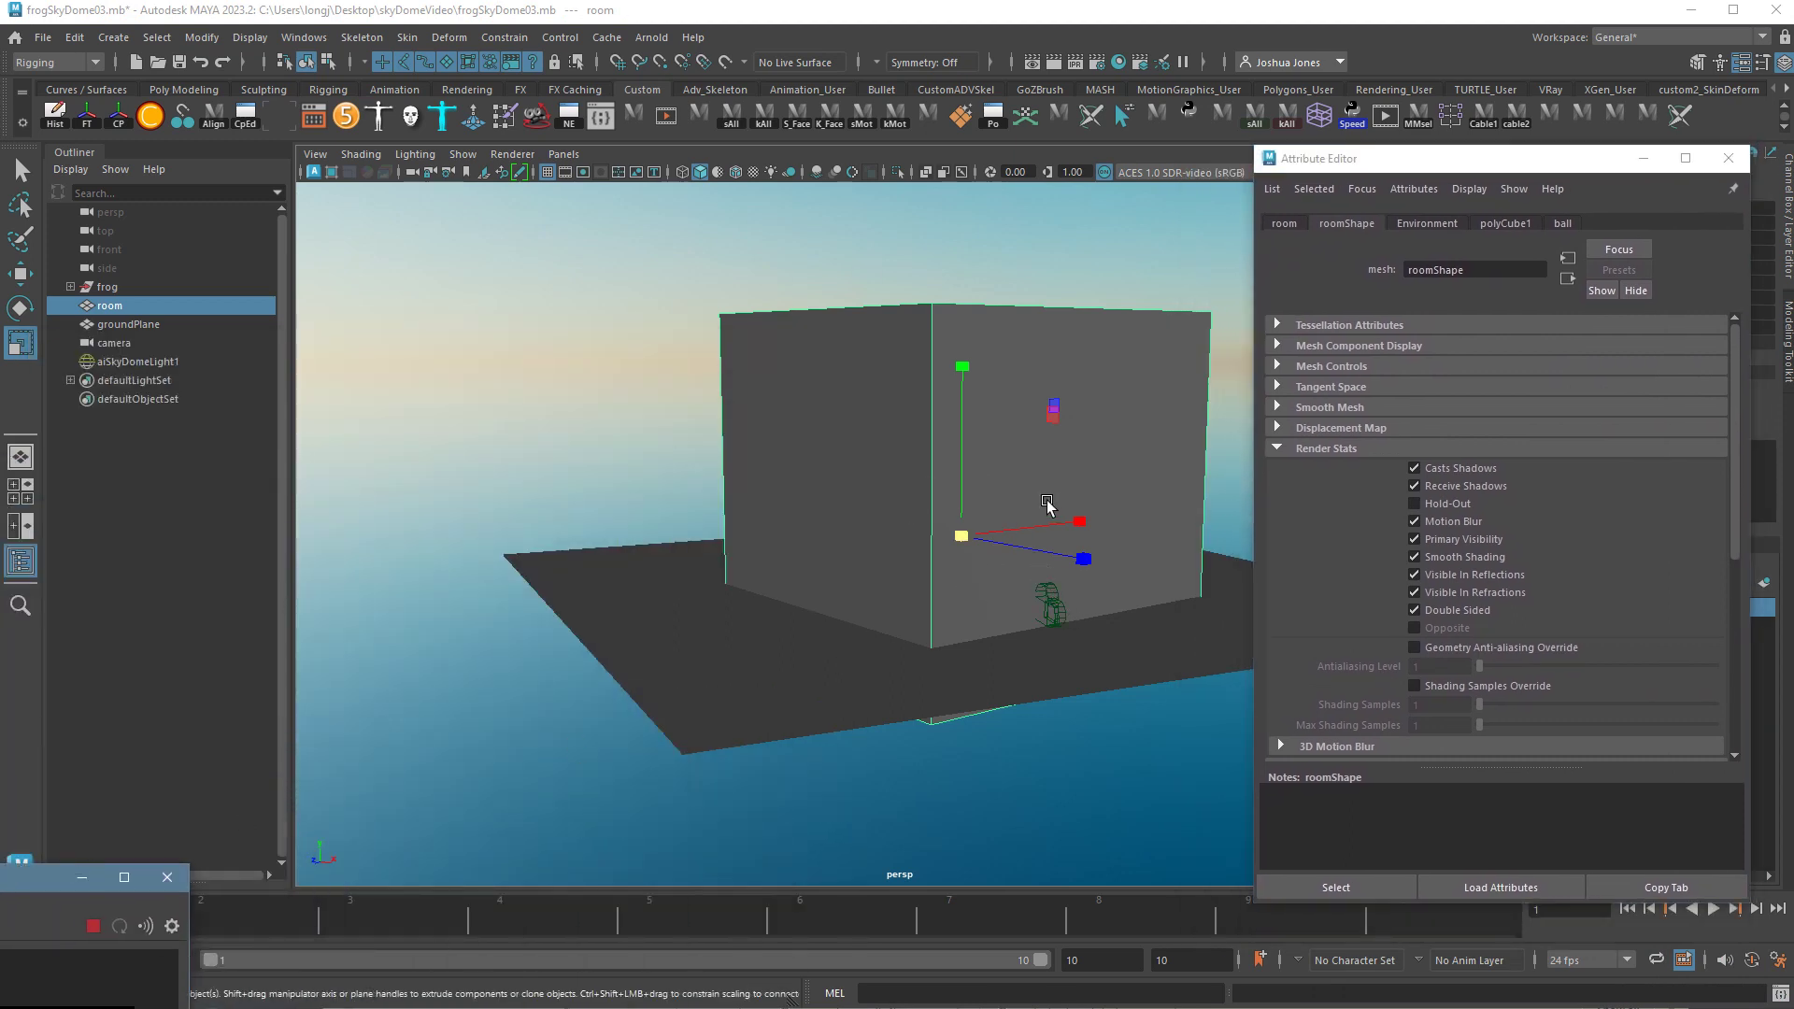
pyautogui.click(1435, 613)
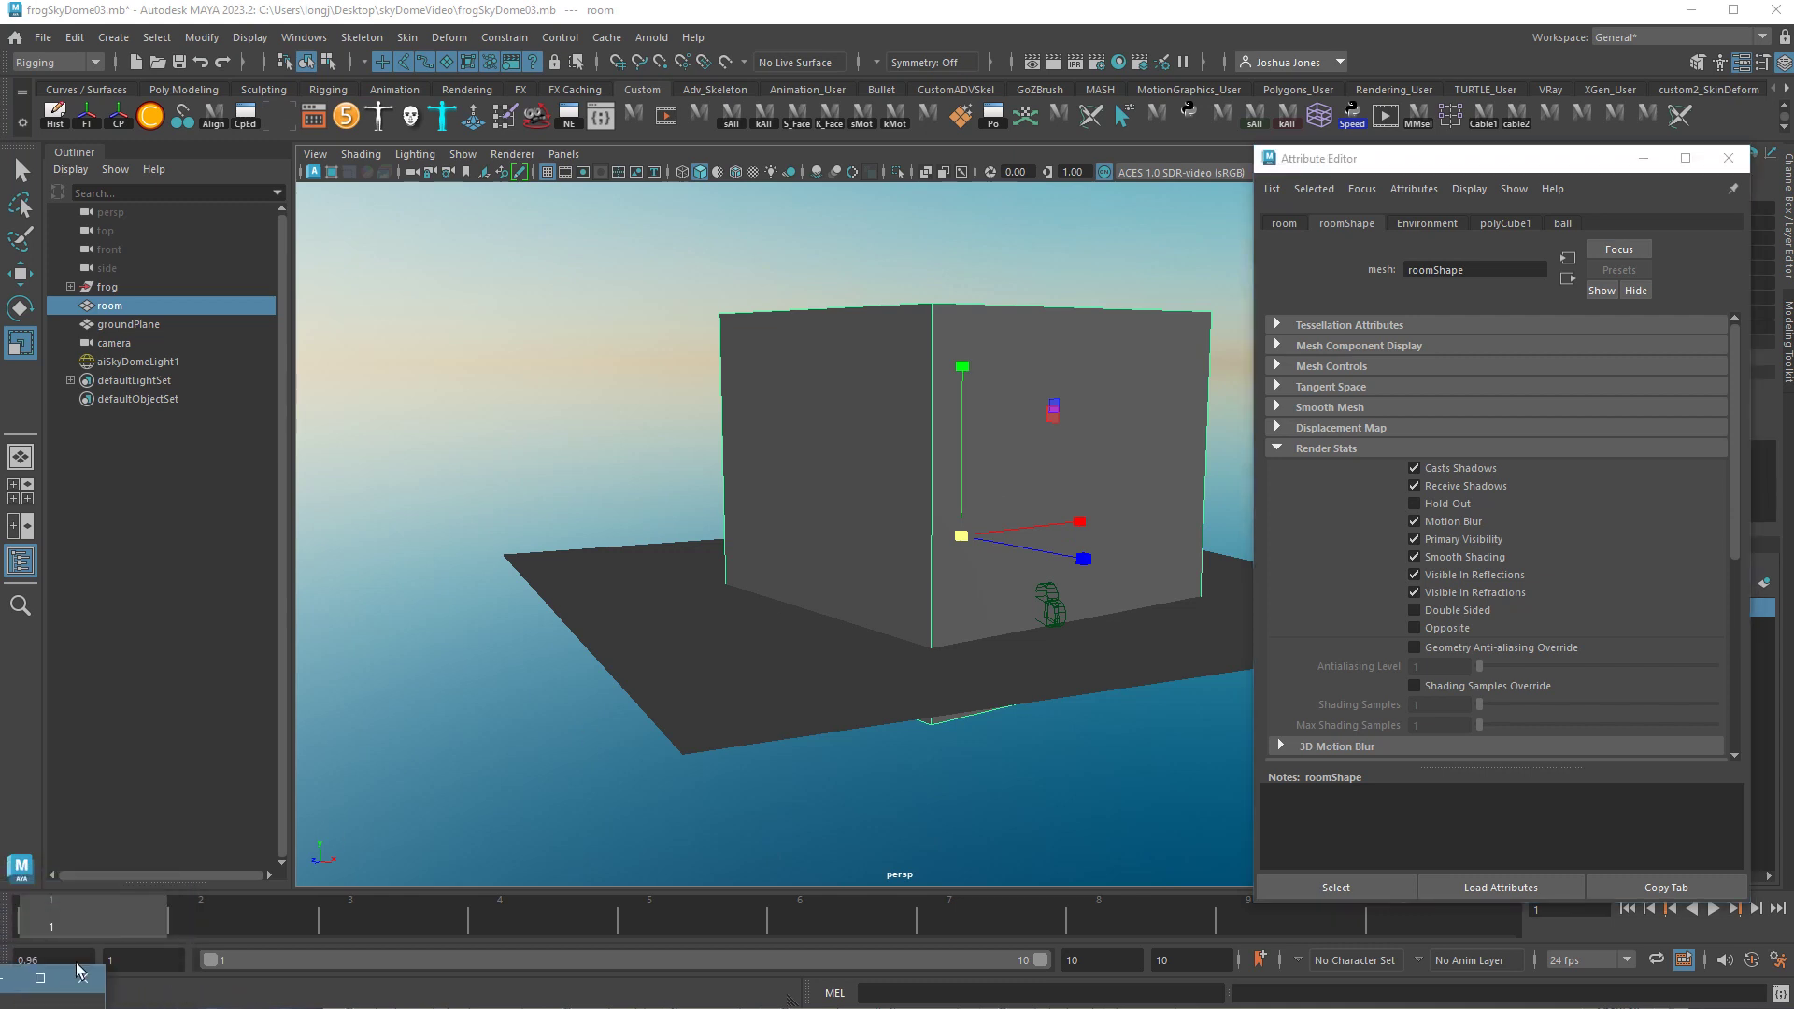
pyautogui.click(1414, 628)
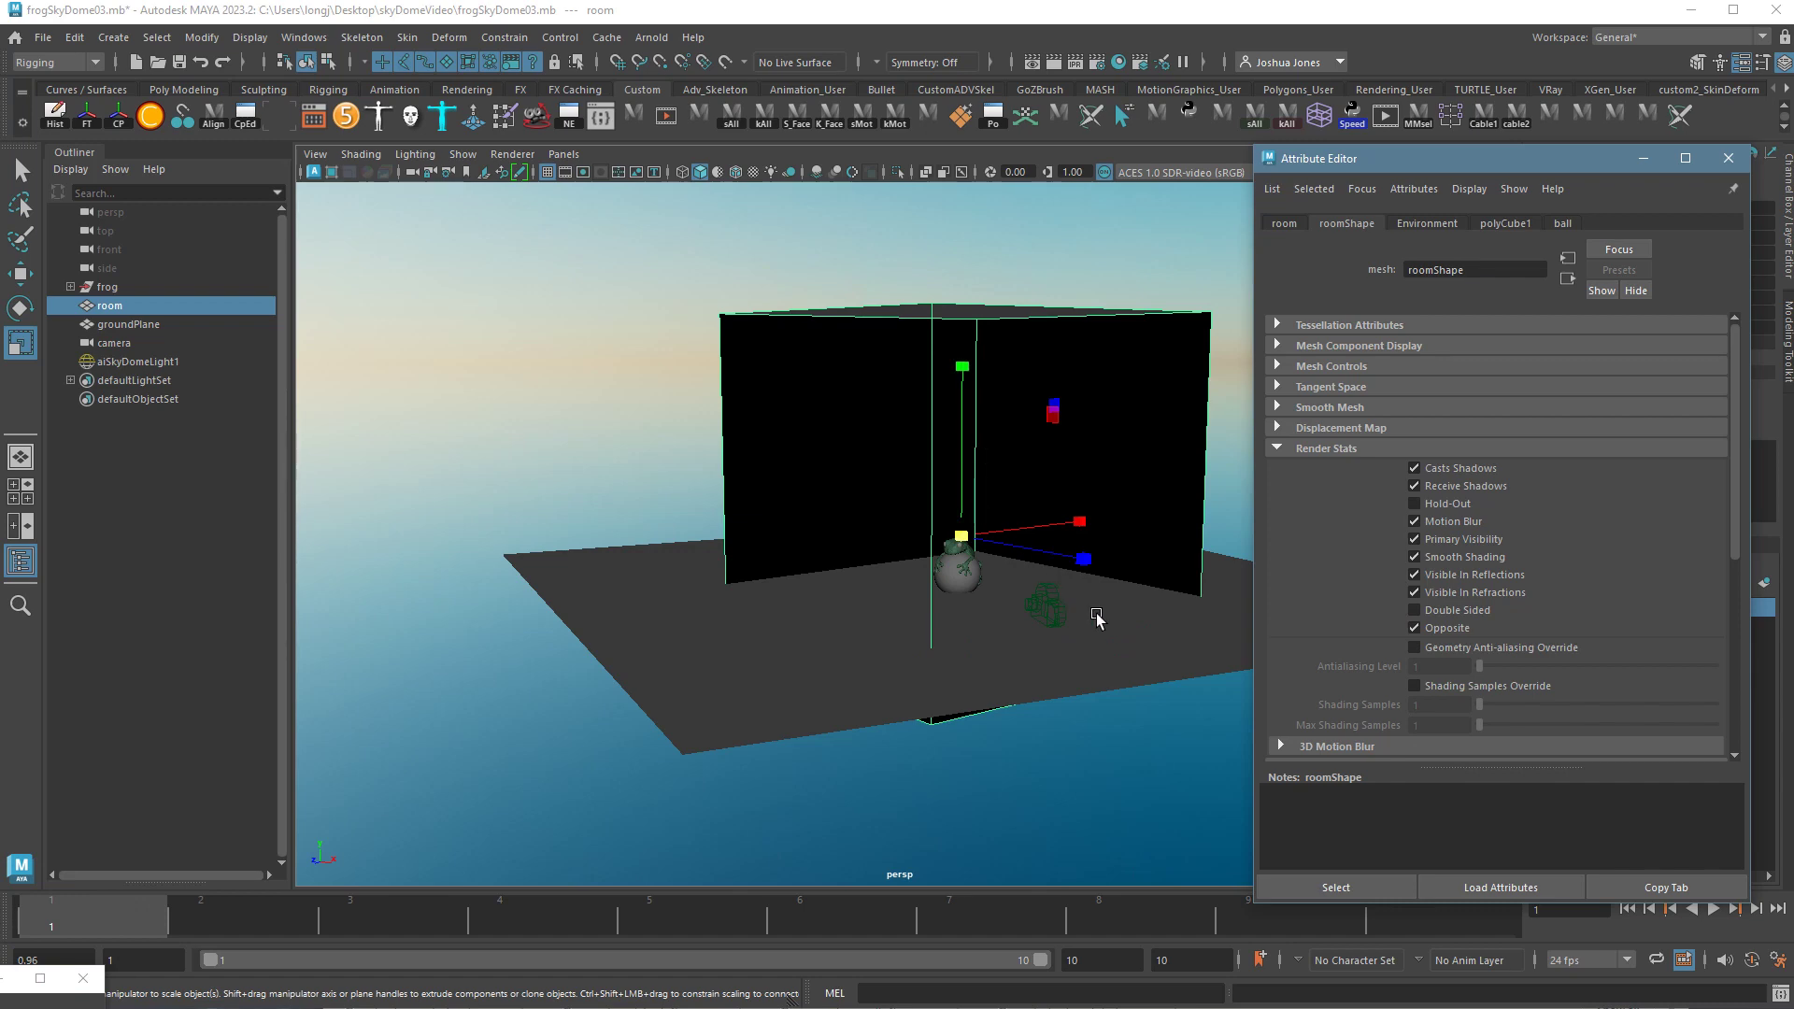
# Orbit to look into the room and bring the RenderView window back into view
pyautogui.keyDown('alt'); pyautogui.moveTo(1136, 622); pyautogui.dragTo(1089, 663); pyautogui.keyUp('alt')
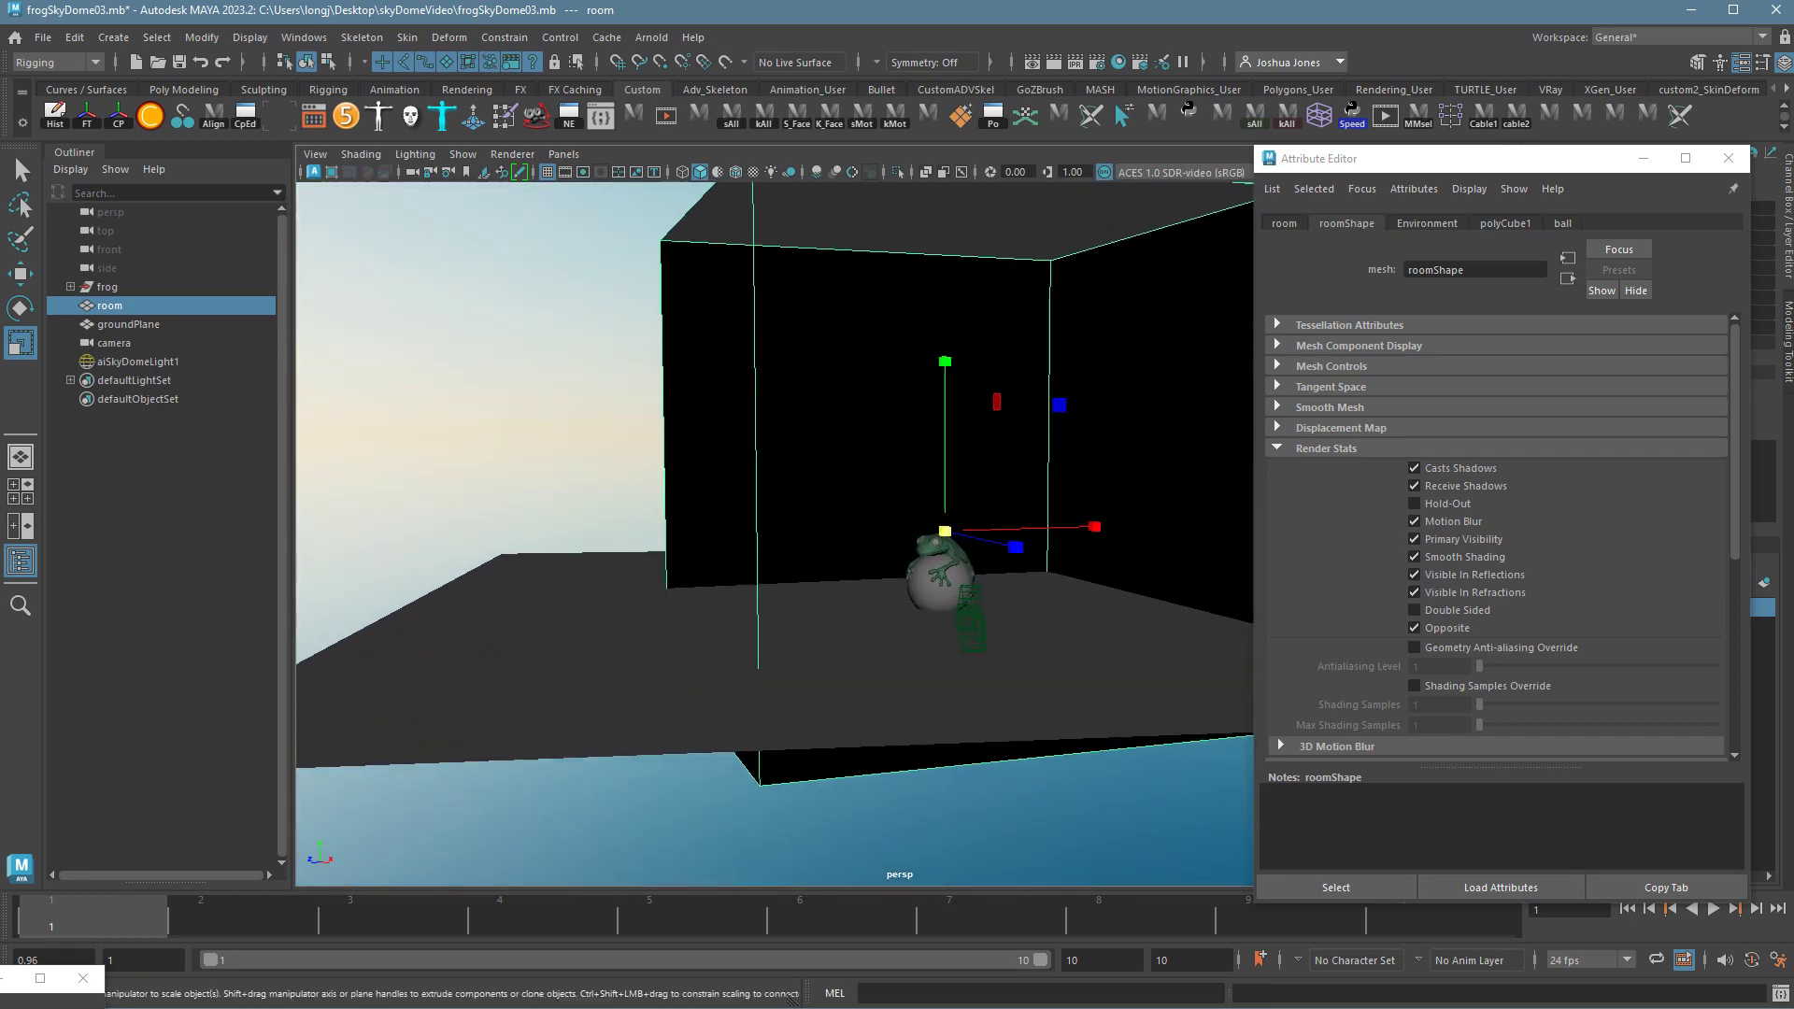
pyautogui.click(40, 978)
pyautogui.moveTo(491, 709); pyautogui.dragTo(533, 372)
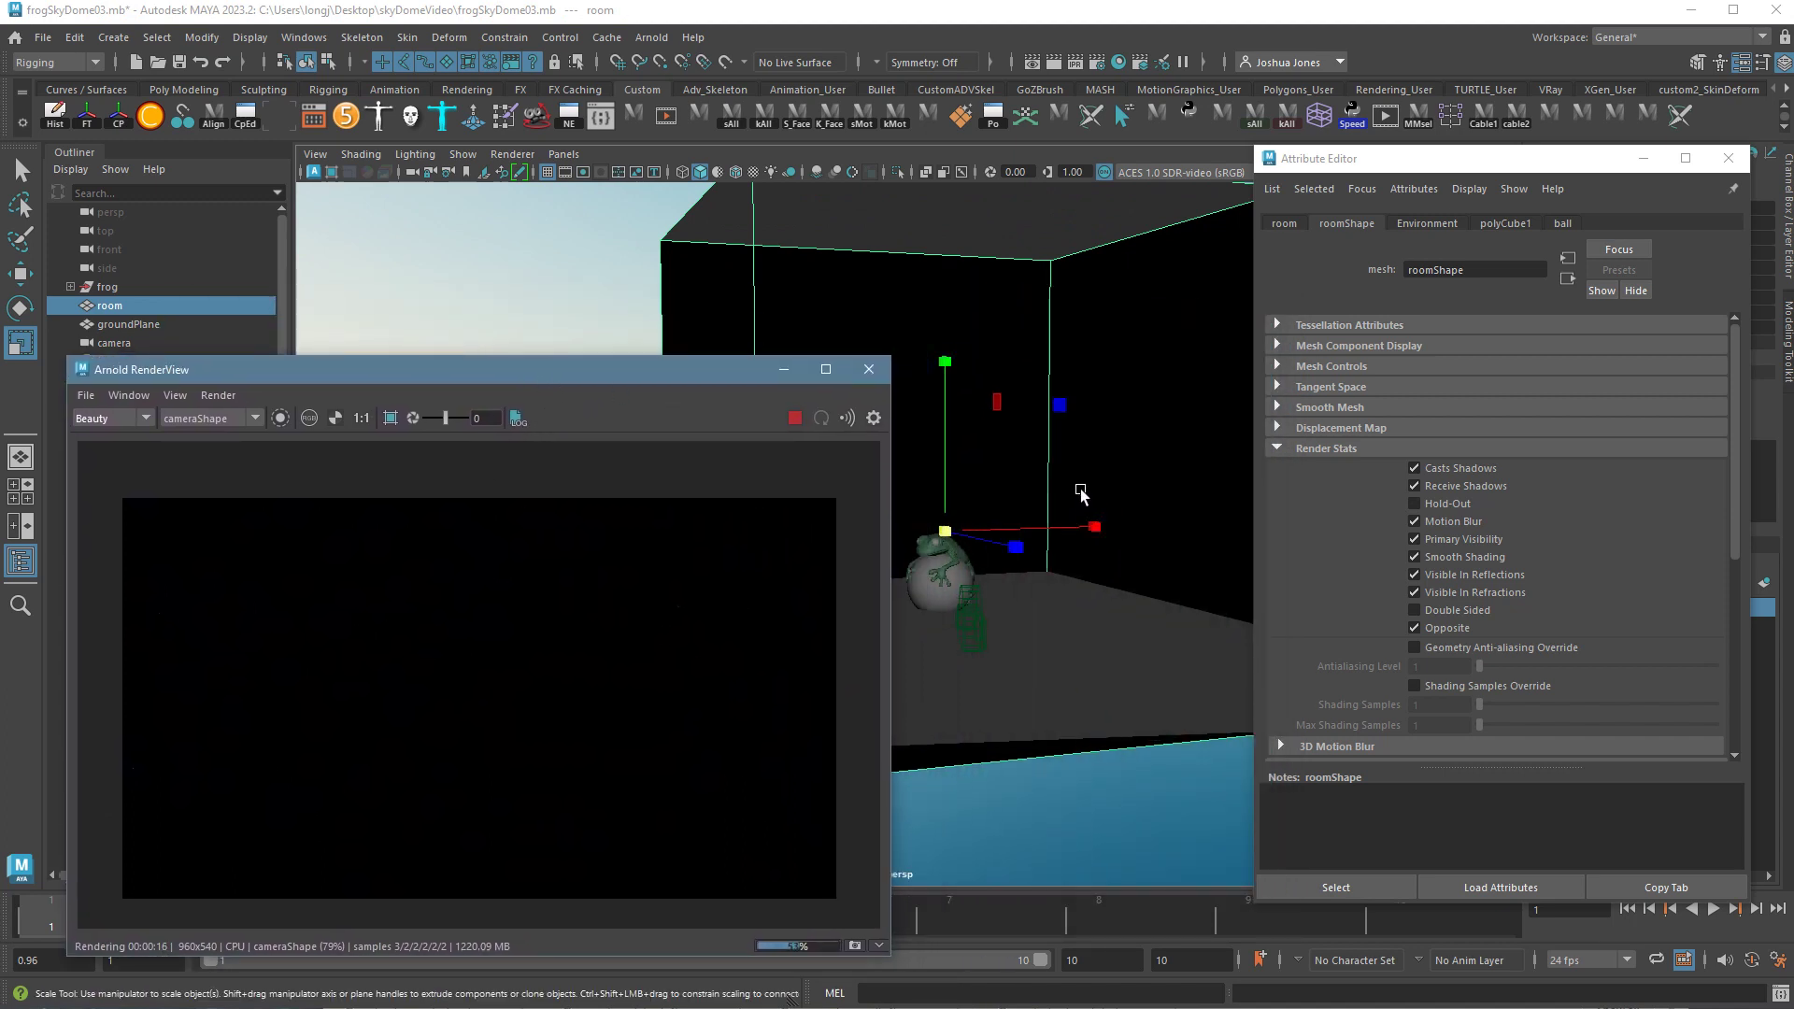
# Turn off Casts Shadows on roomShape and select aiSkyDomeLight1 in the Outliner
pyautogui.click(1416, 467)
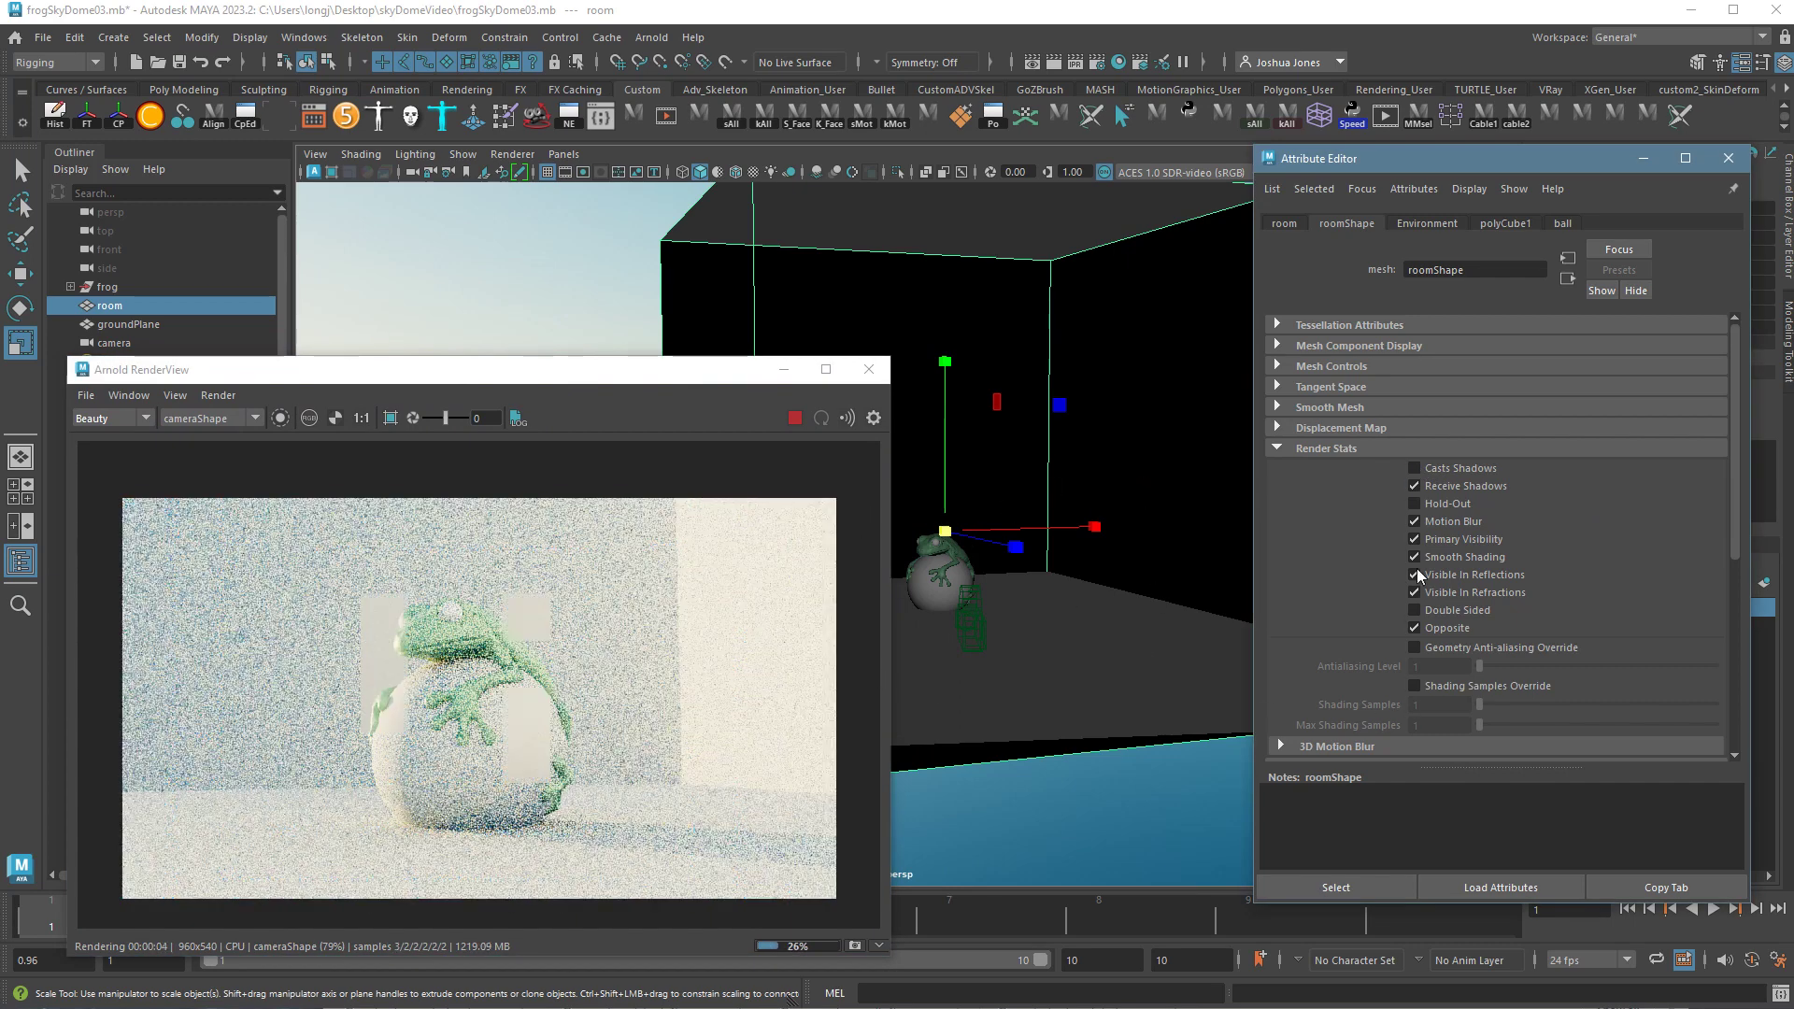
pyautogui.click(112, 354)
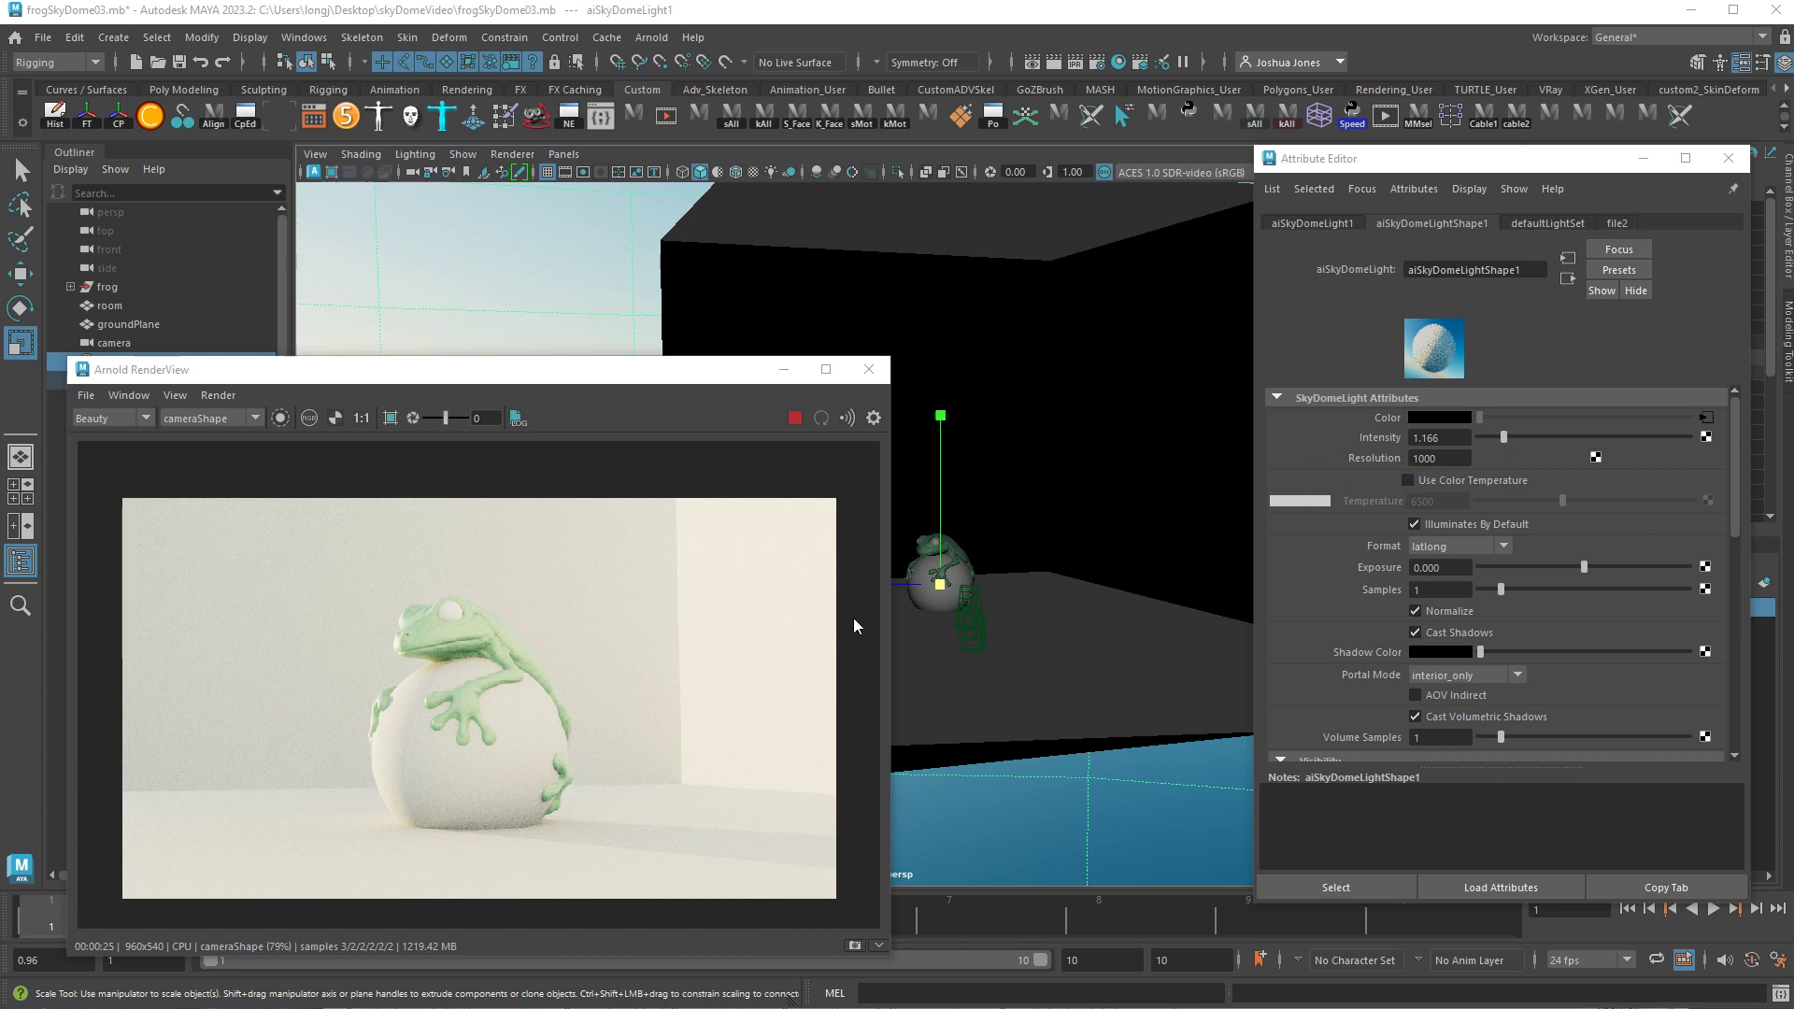
# Set the aiSkyDomeLight Intensity to 0.5
pyautogui.doubleClick(1440, 437)
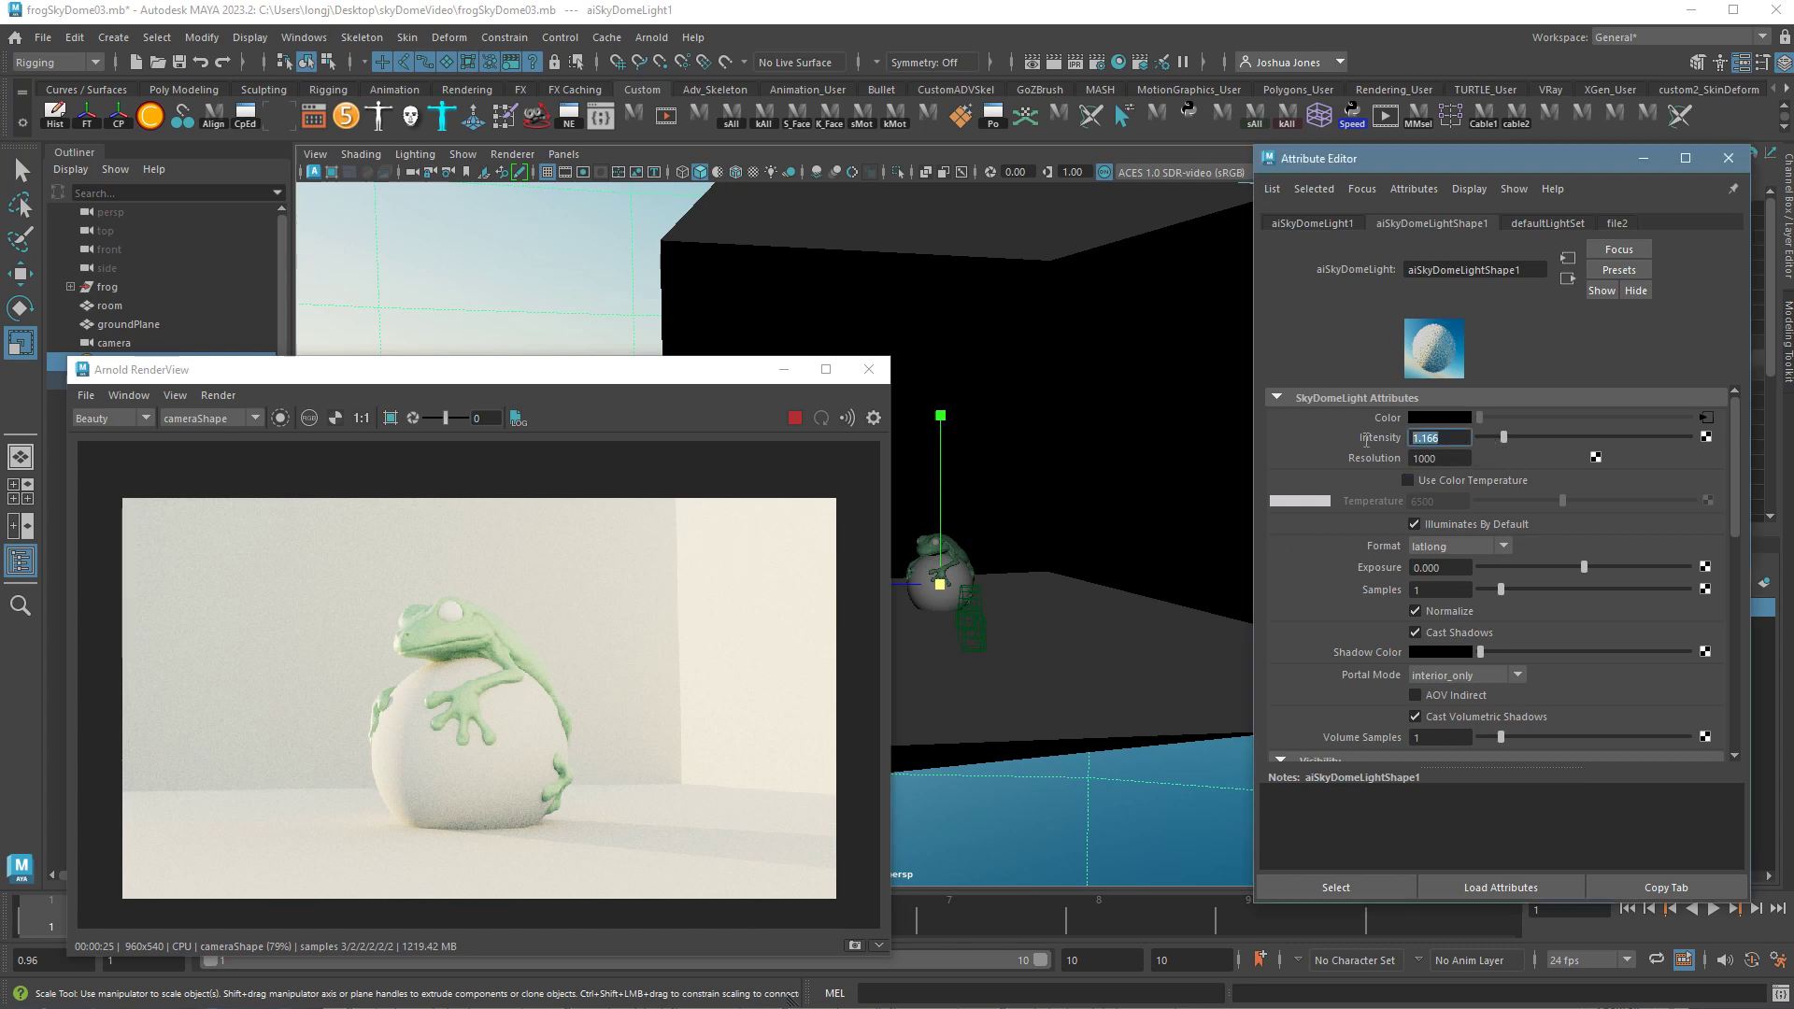
pyautogui.write('.5')
pyautogui.press('Tab')
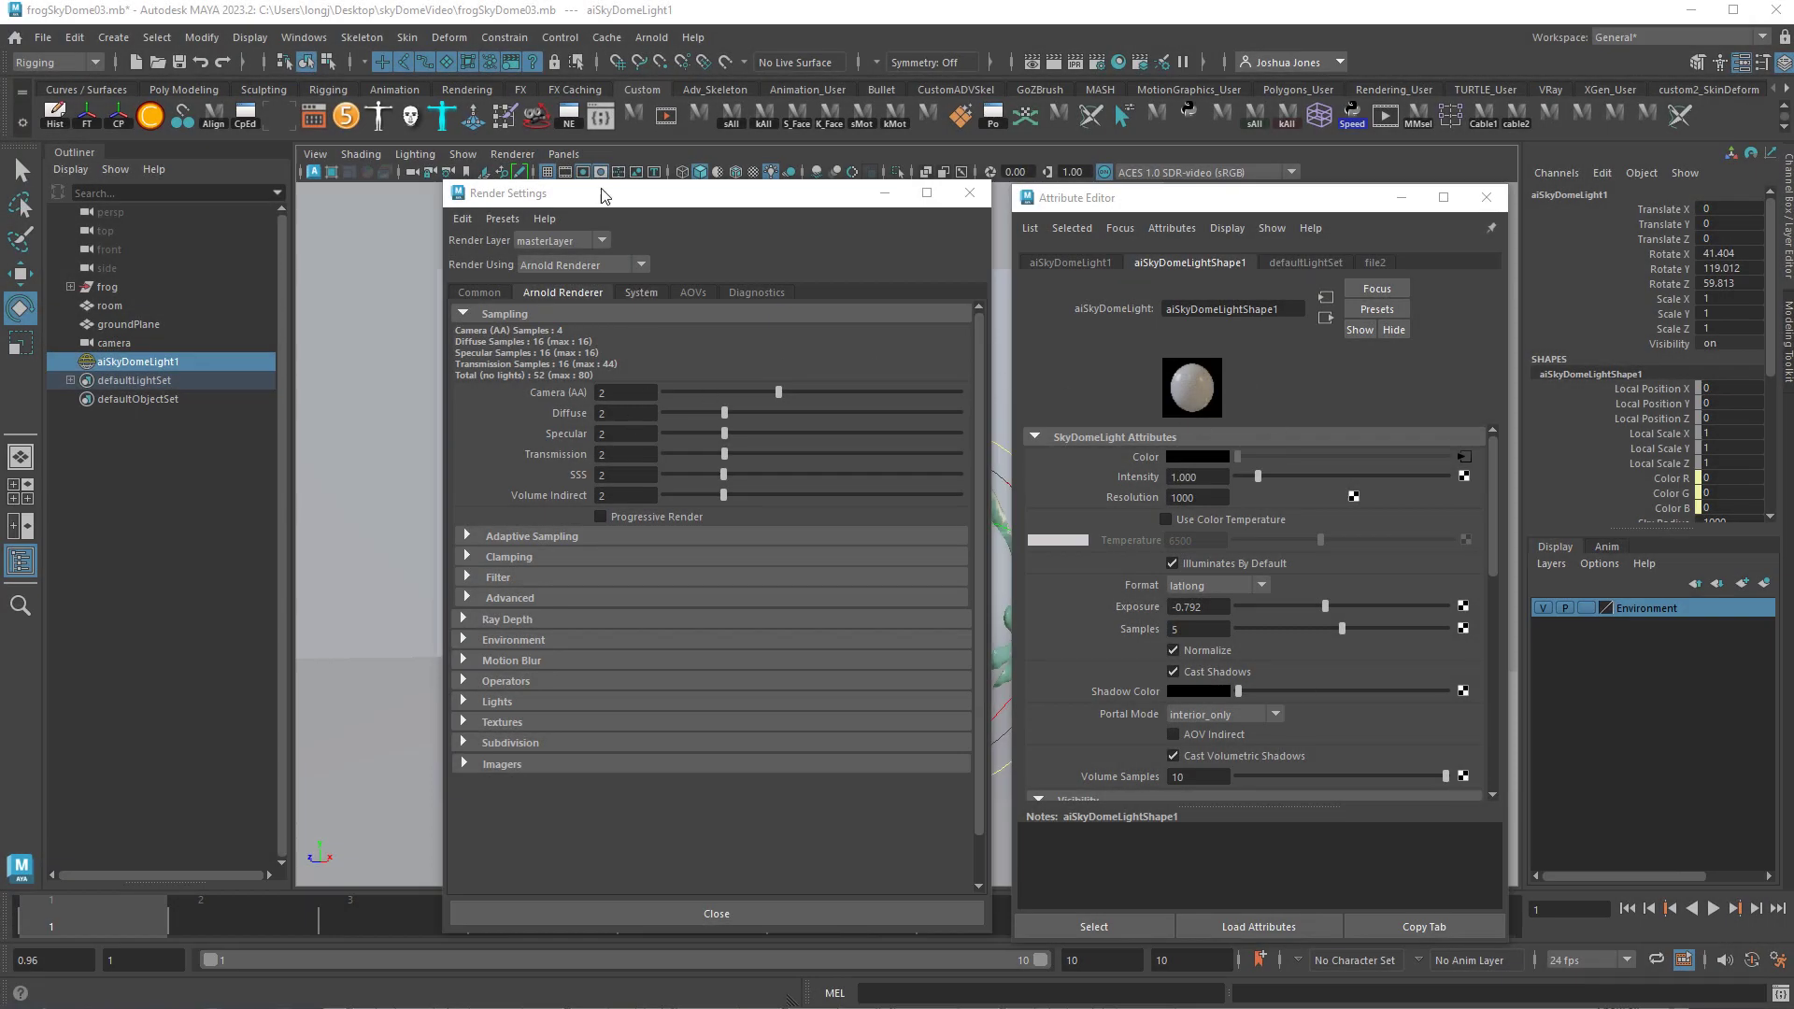
# Set the sky dome light's Exposure to 0
pyautogui.click(1495, 547)
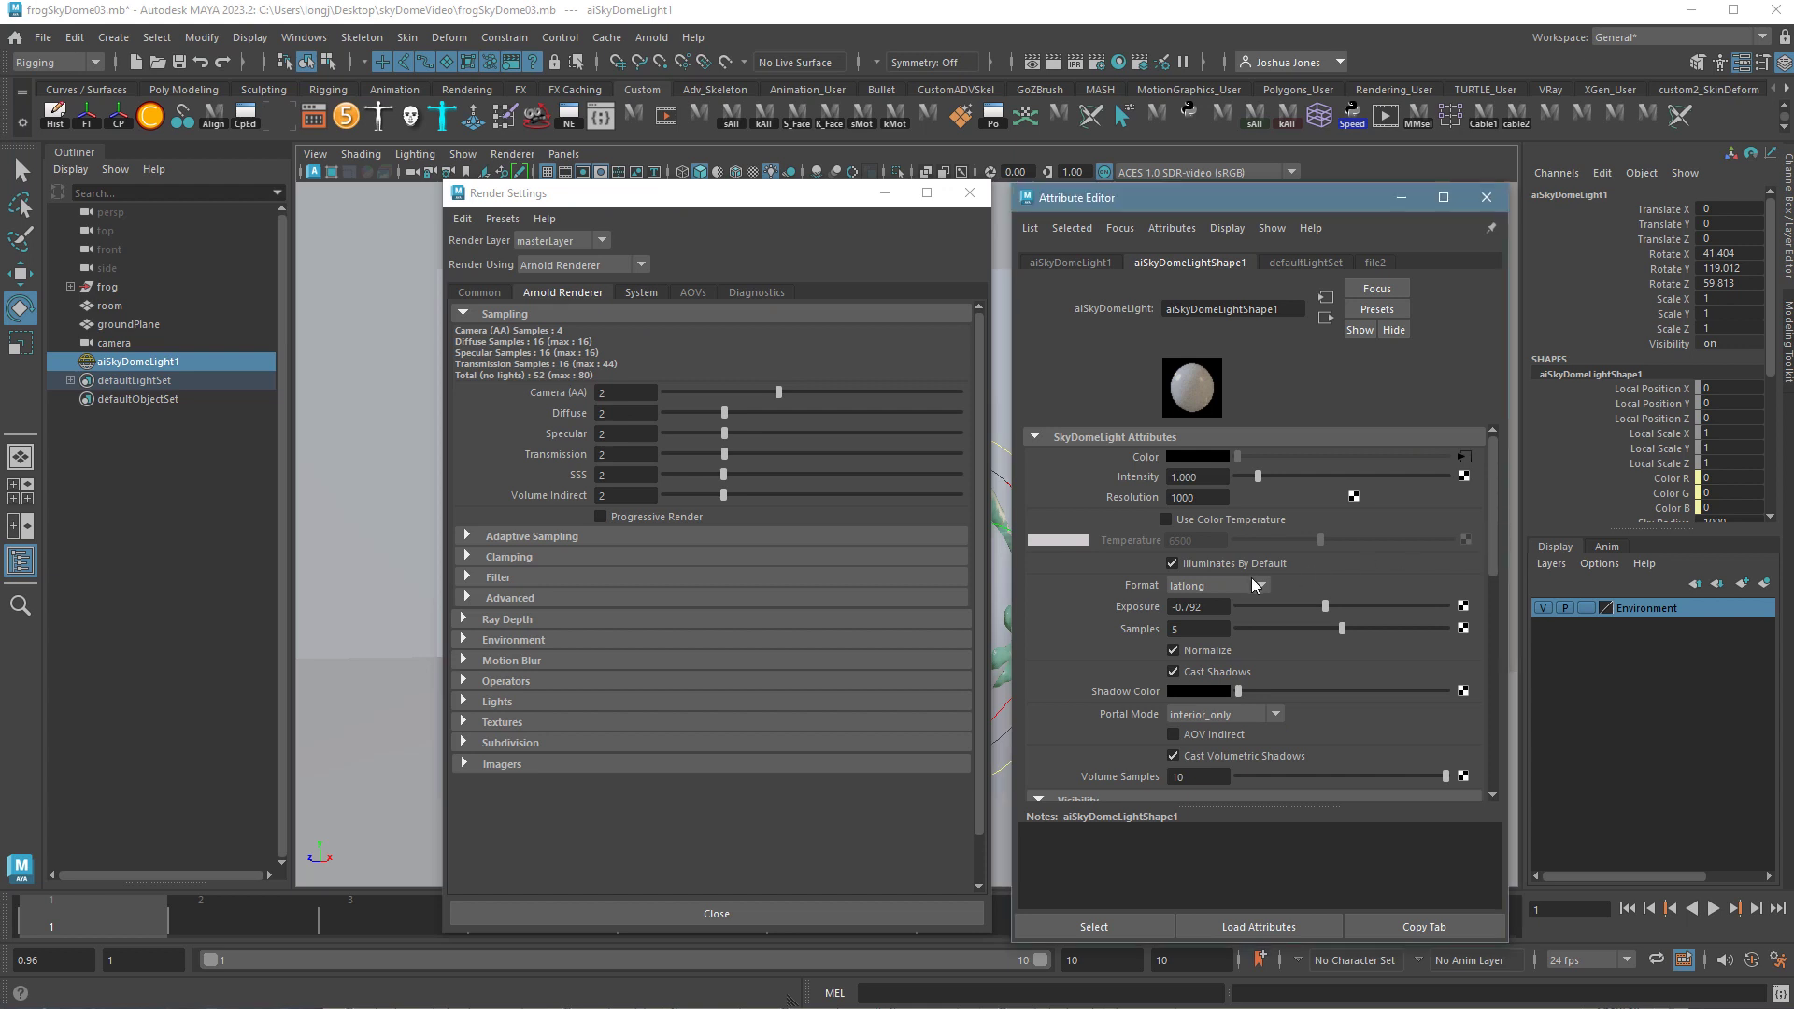
pyautogui.moveTo(1199, 609); pyautogui.dragTo(1124, 616)
pyautogui.write('0')
pyautogui.press('Tab')
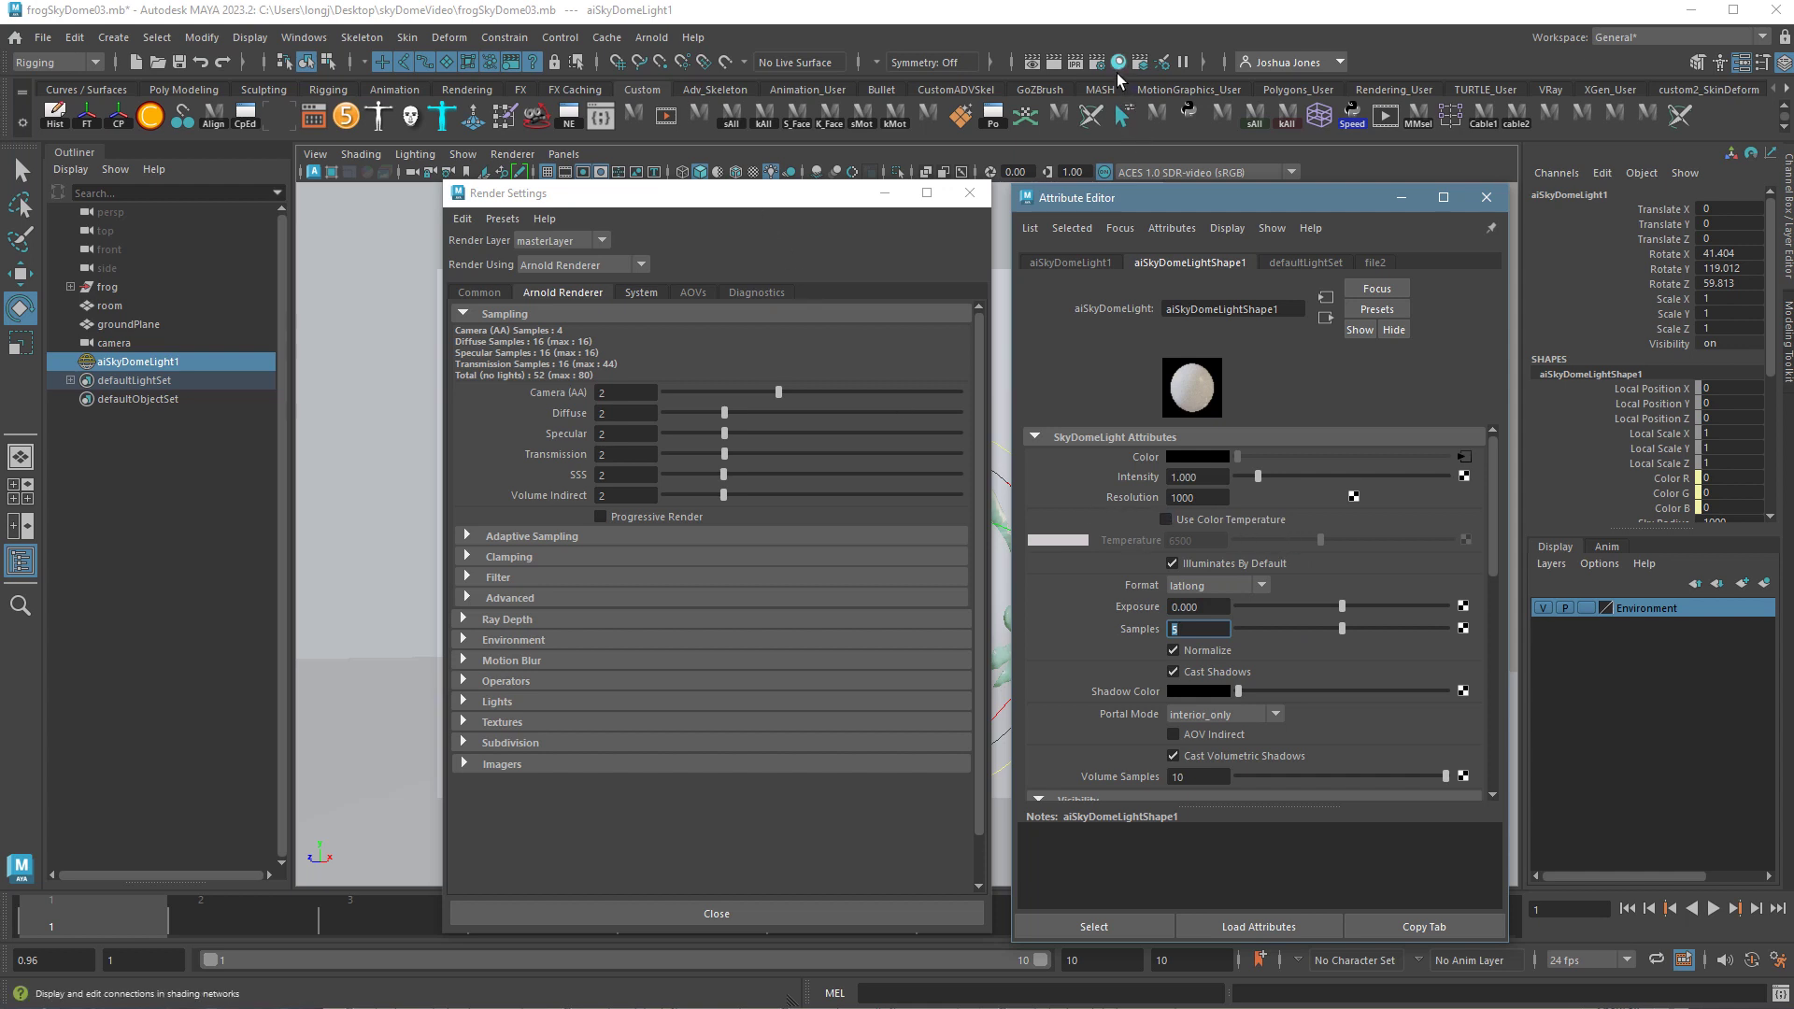
# In Render Settings, return to the Arnold Renderer tab and edit the Camera (AA) samples
pyautogui.click(580, 272)
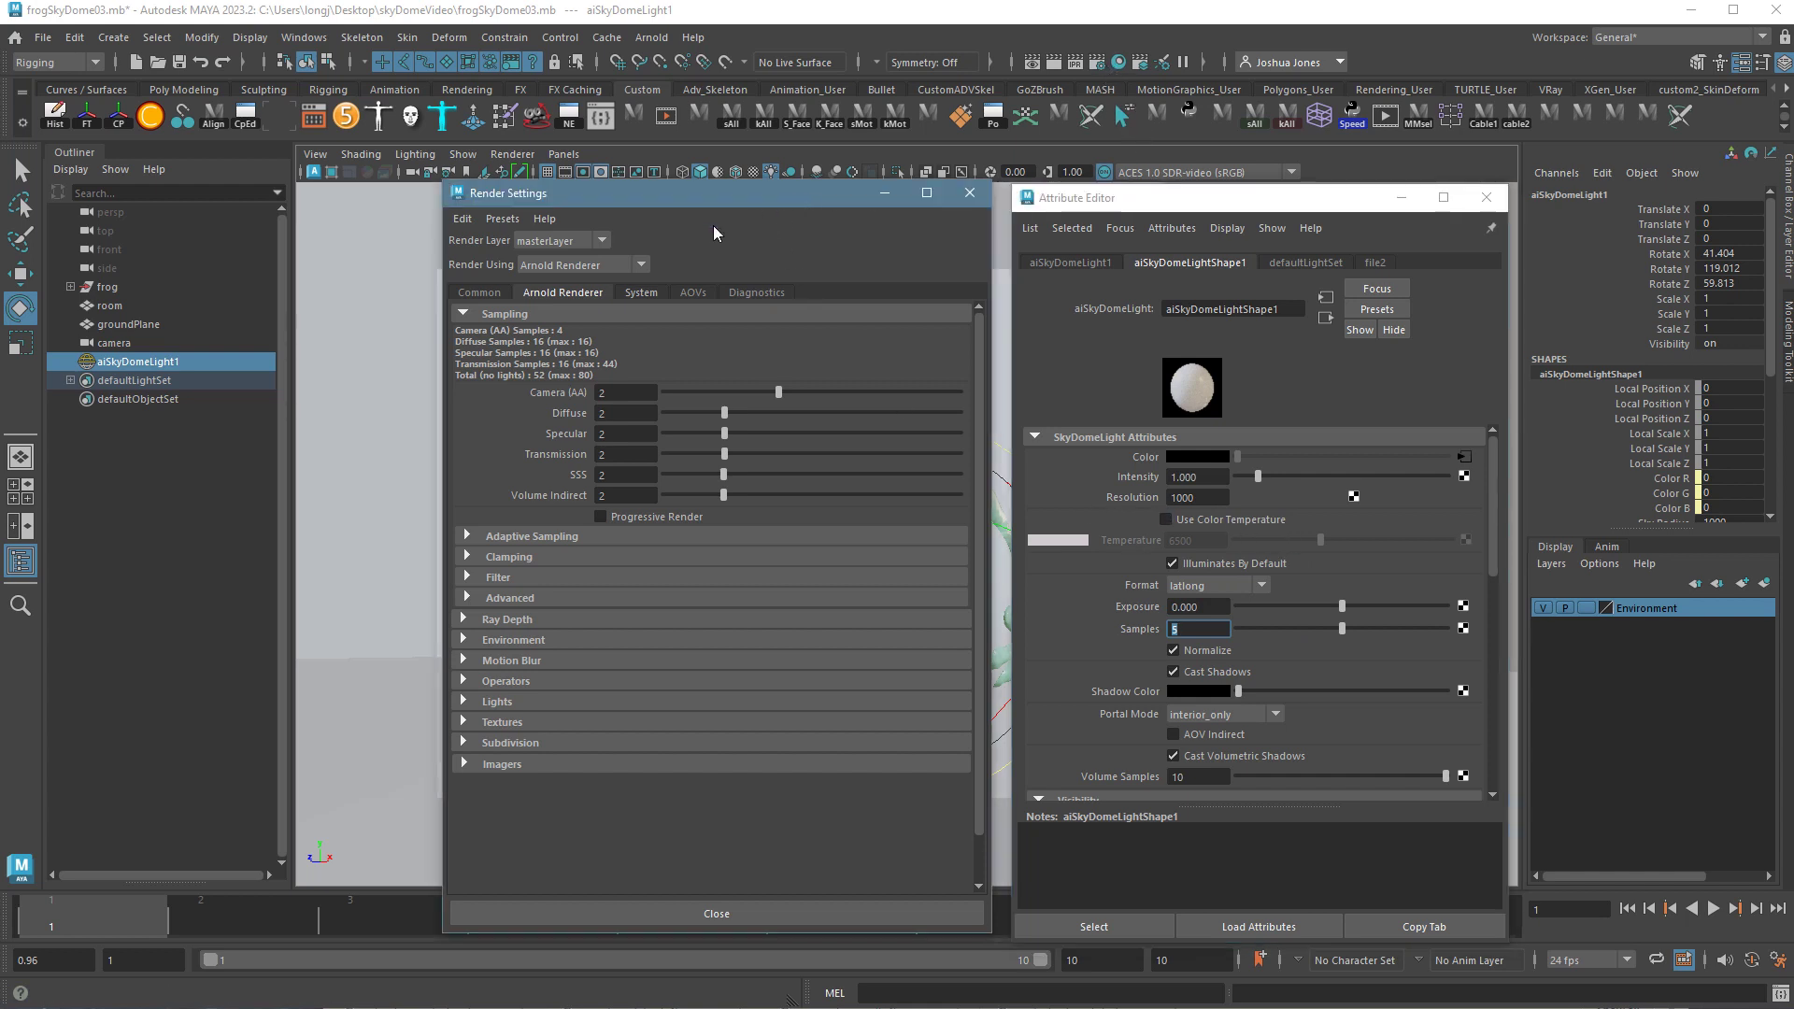
pyautogui.click(482, 295)
pyautogui.click(530, 296)
pyautogui.doubleClick(637, 397)
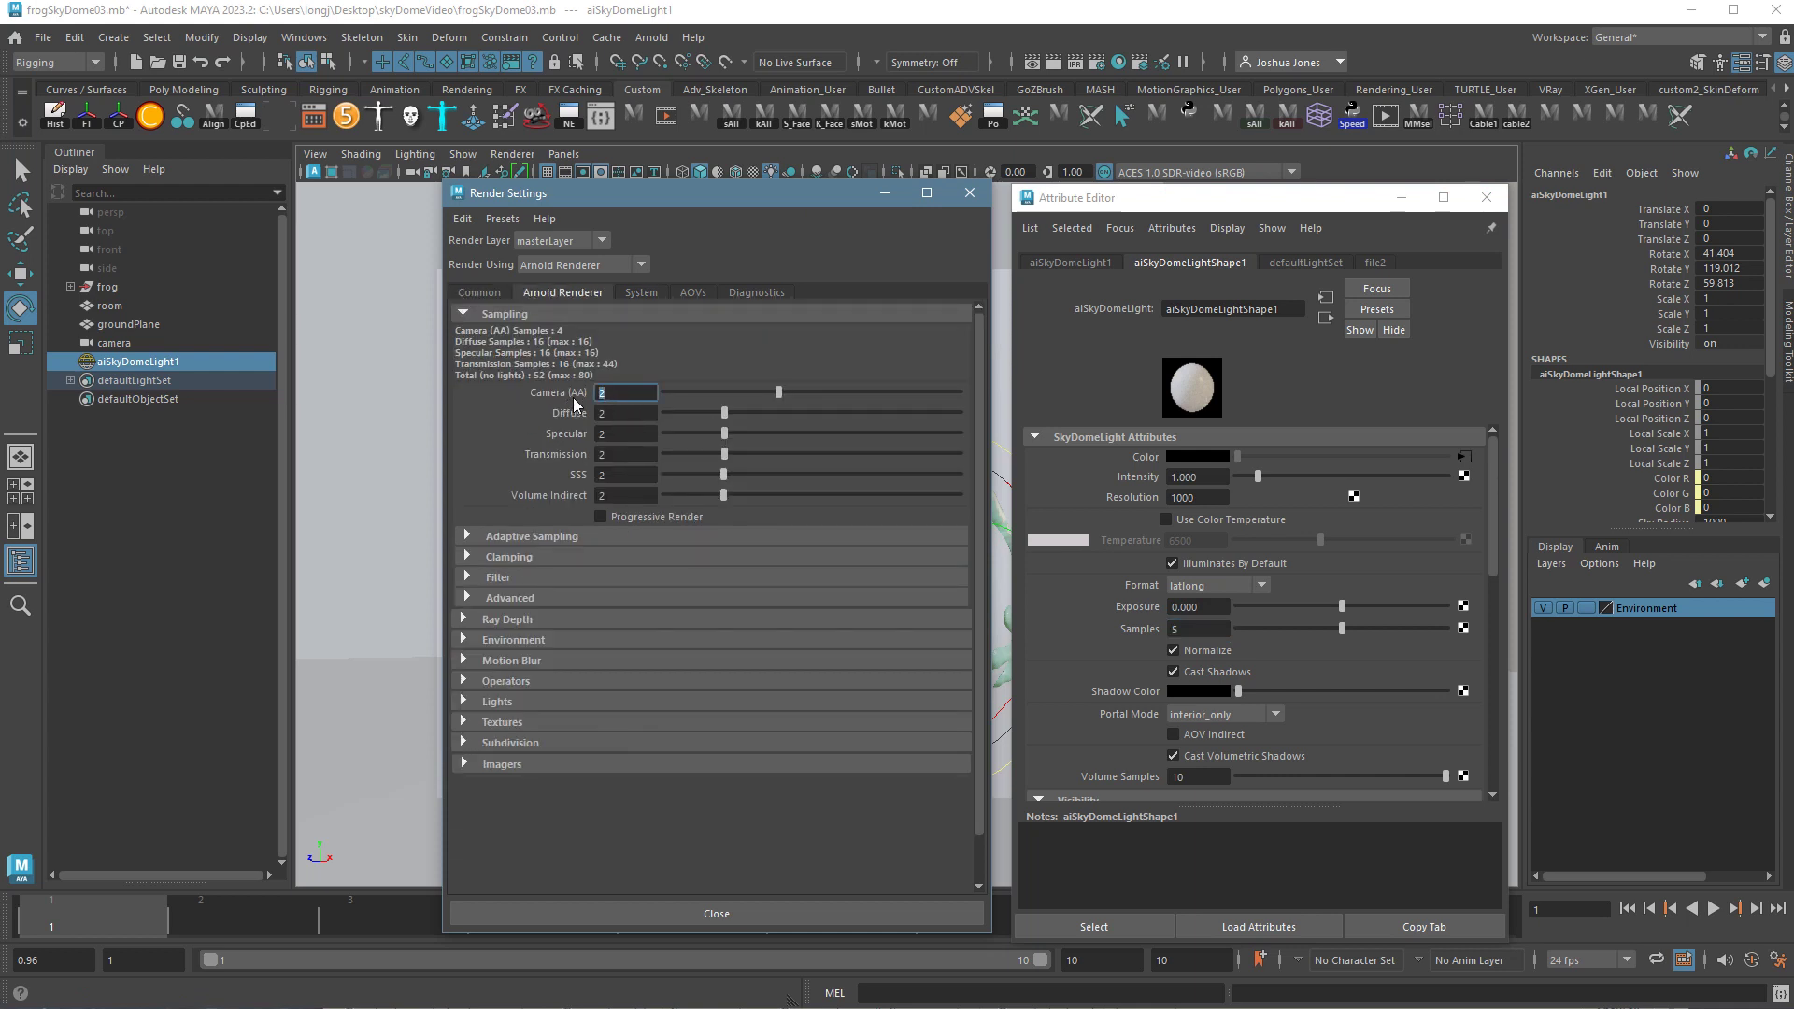